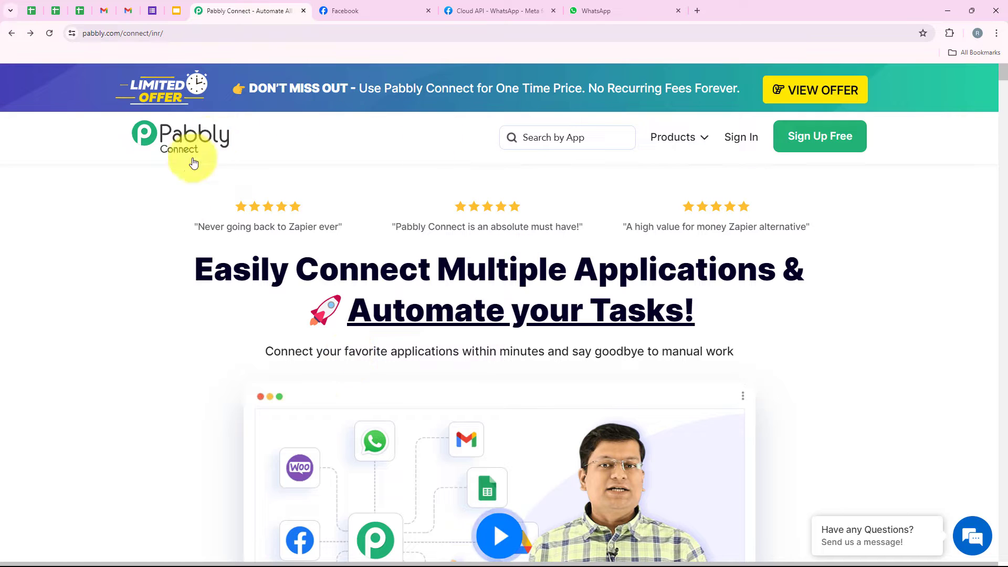
Sign in and open Pabbly Connect from the All Pabbly Apps list to reach its dashboard.
click(259, 33)
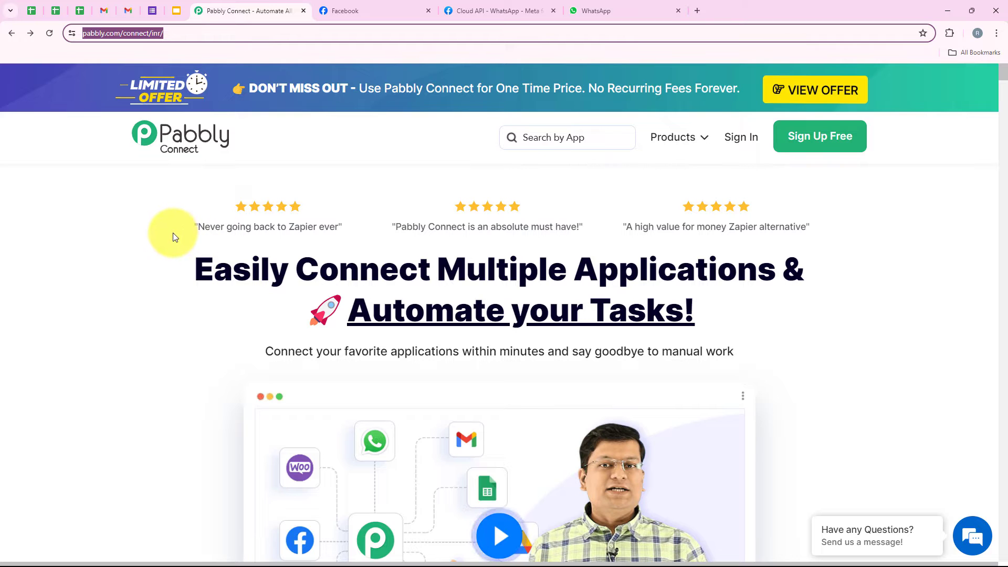
click(665, 191)
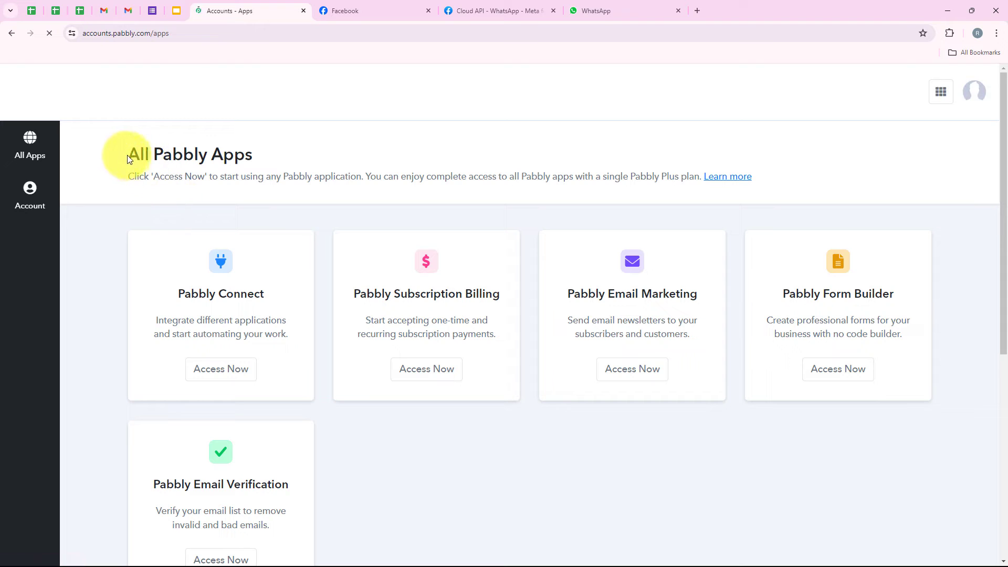
drag(127, 155, 255, 159)
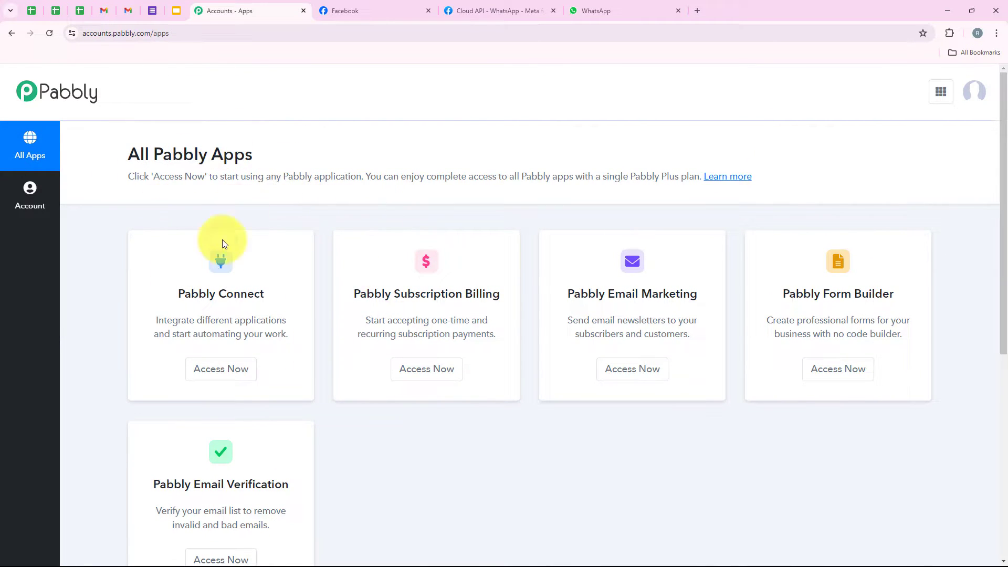
drag(178, 295, 269, 299)
drag(197, 320, 289, 320)
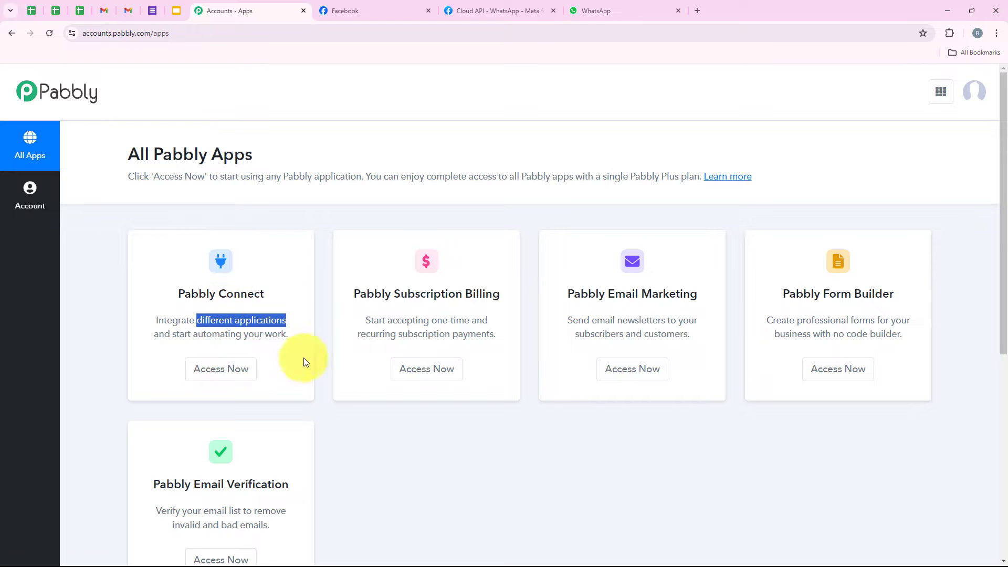
click(240, 371)
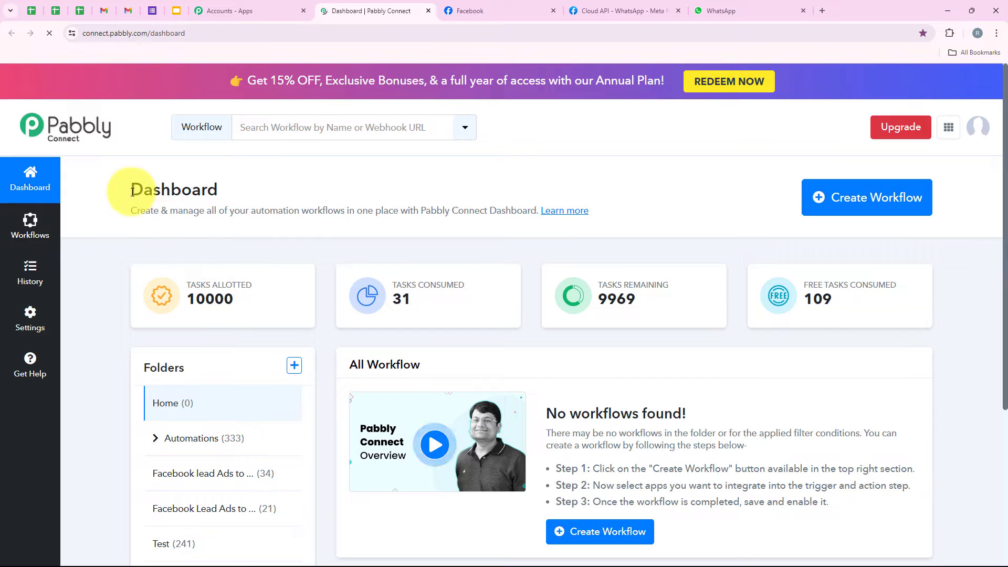
drag(132, 191, 288, 158)
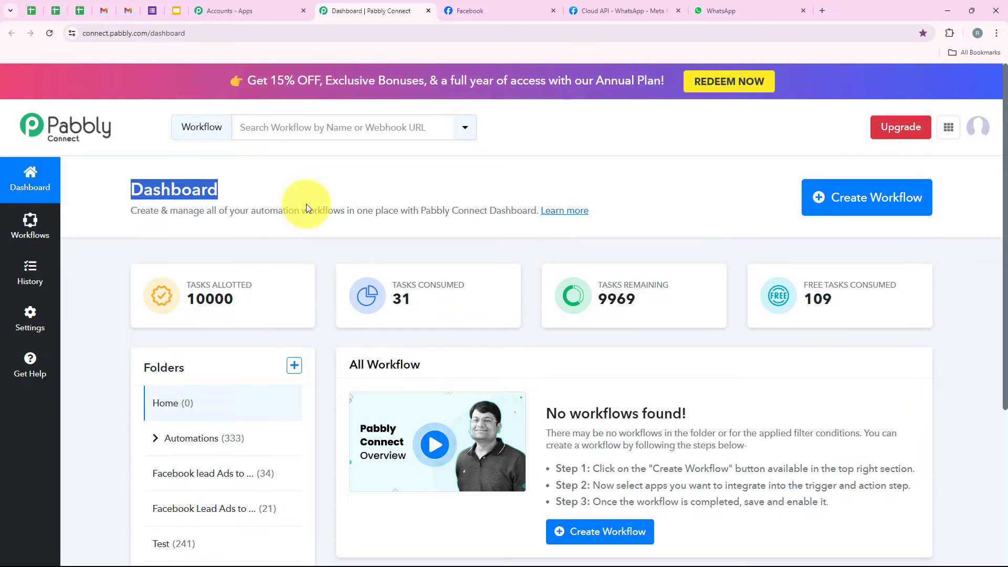
Create a workflow in the Automations folder, pasting in 'How to Use Pabbly for Automated WhatsApp Messages to Share Product Details!' as its name.
click(821, 197)
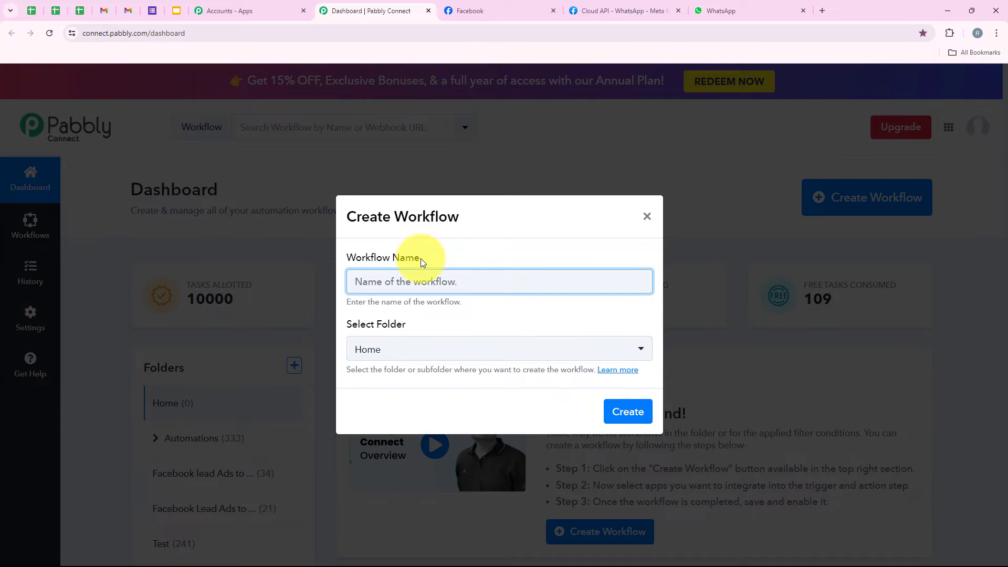
drag(421, 258, 344, 262)
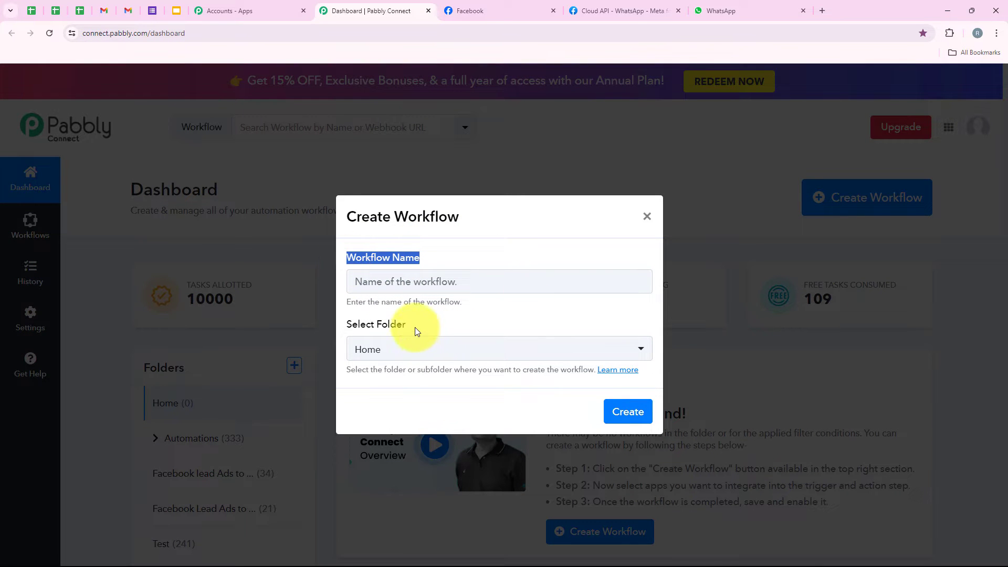
click(355, 332)
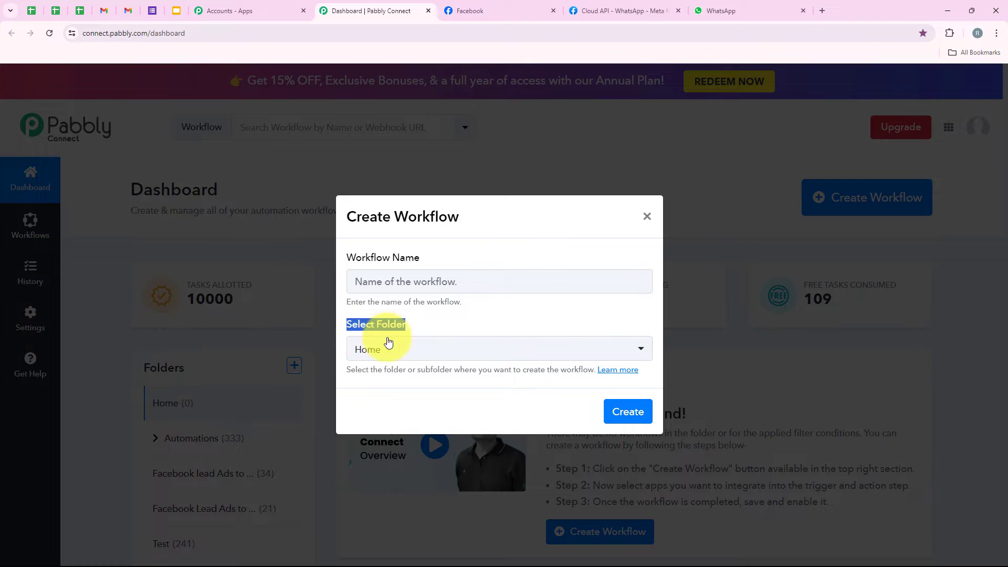
click(456, 347)
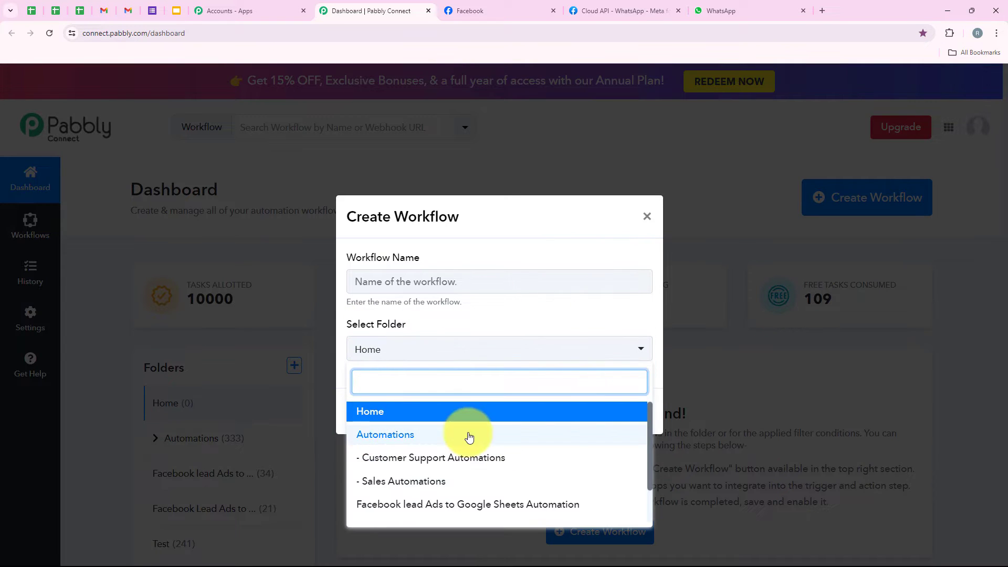
click(574, 434)
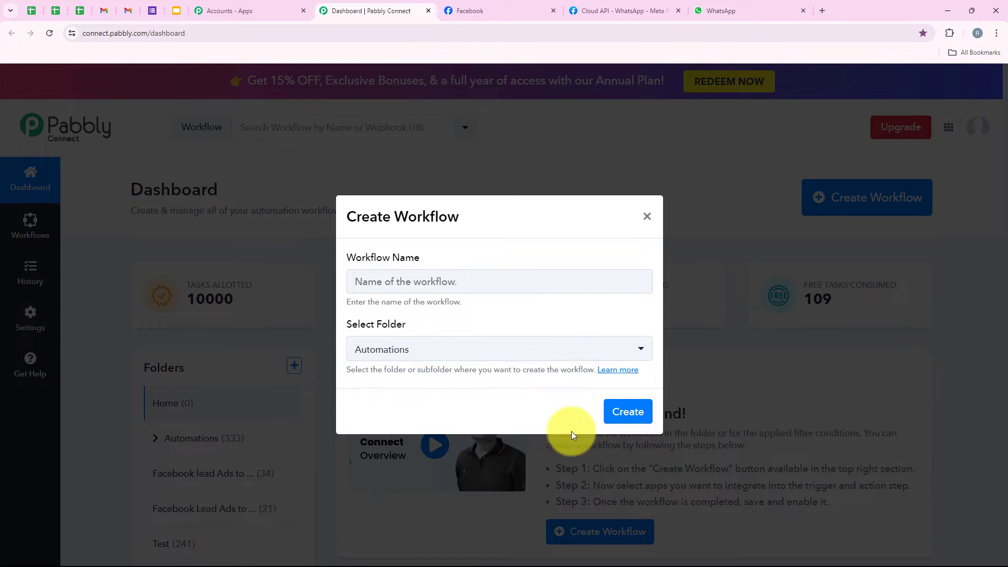
click(416, 290)
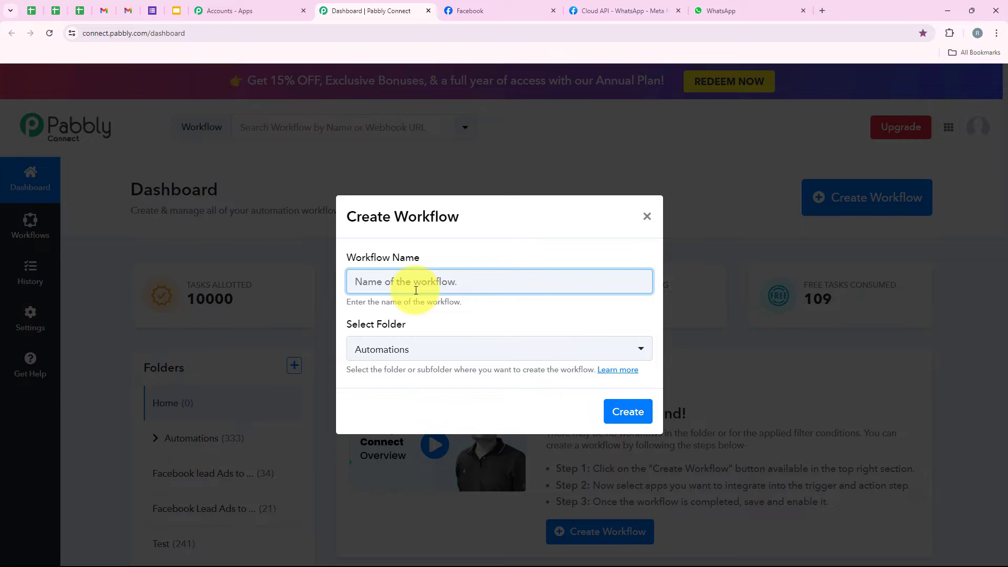
key(ctrl+v)
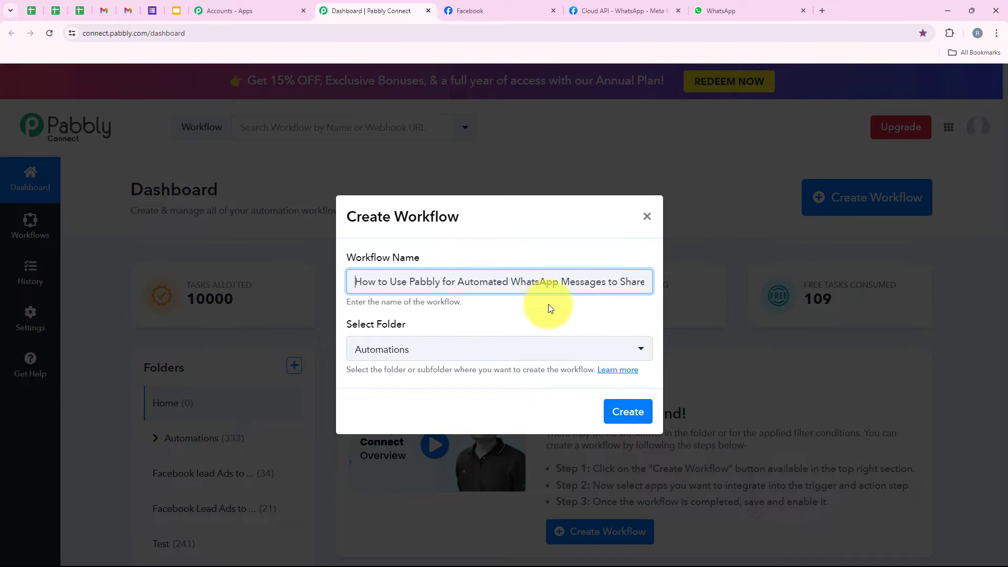
drag(606, 282, 686, 275)
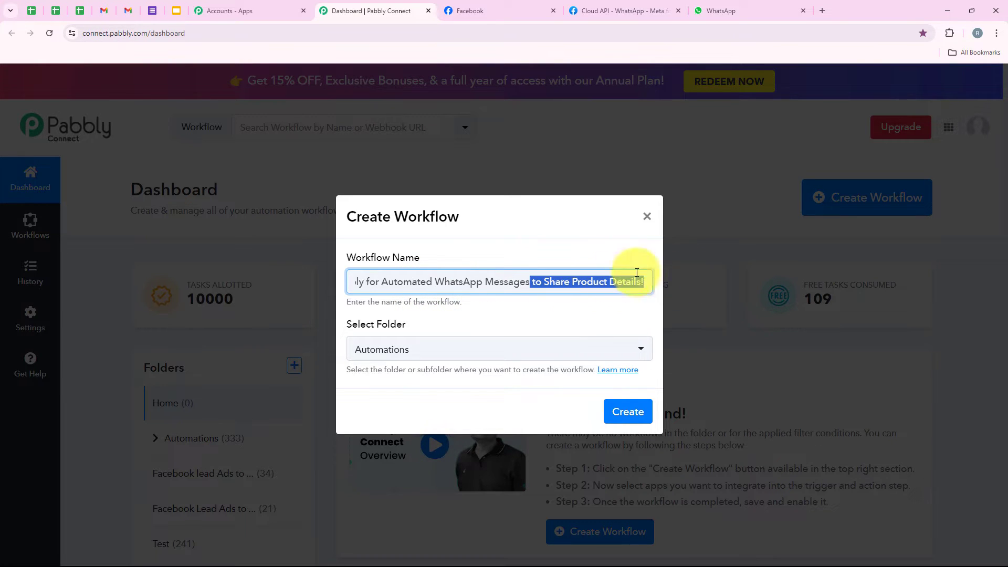
click(635, 412)
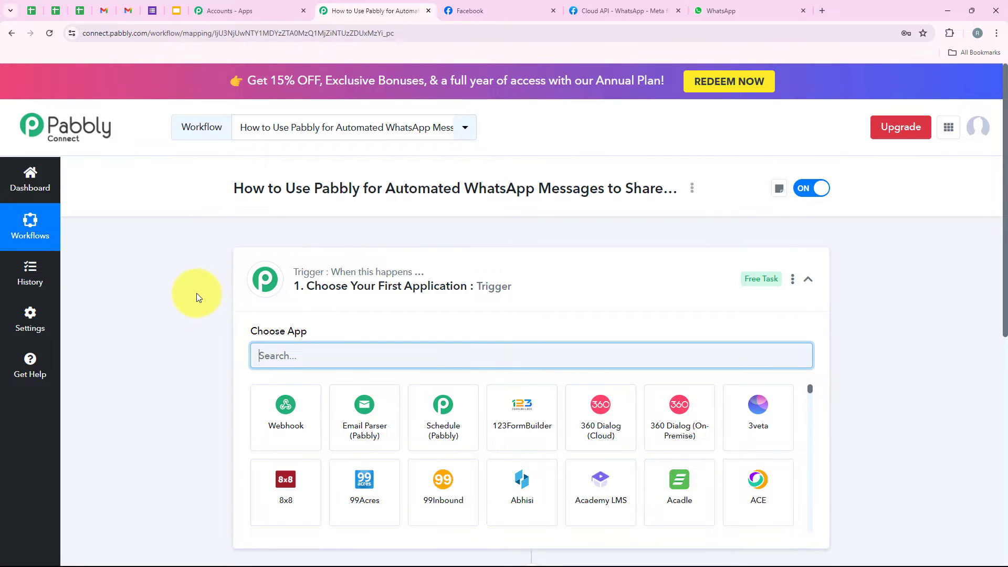
Search the trigger's app list for 'Facebook Le' and pick Facebook Lead Ads.
click(495, 287)
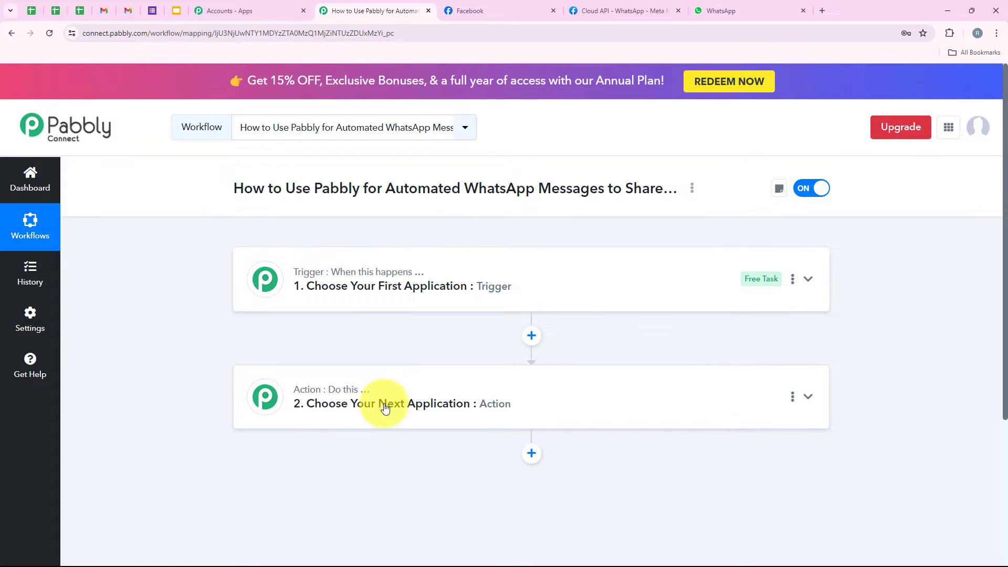
click(362, 288)
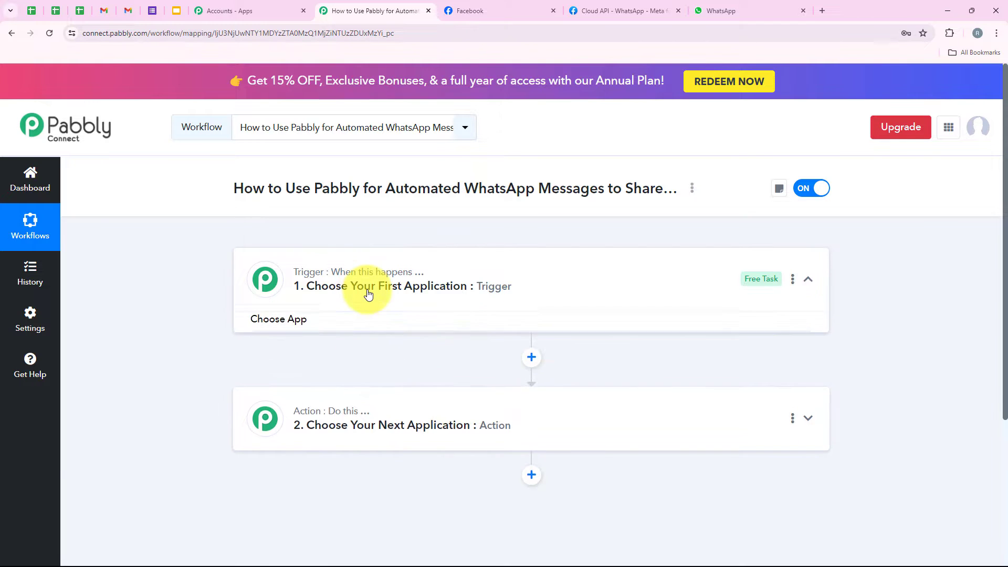
click(306, 350)
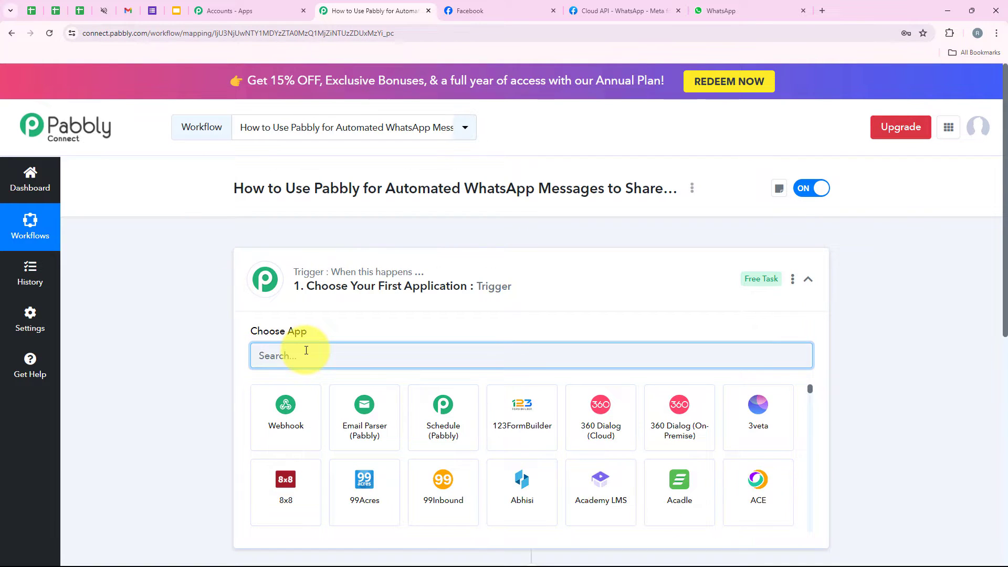
text(Faceb)
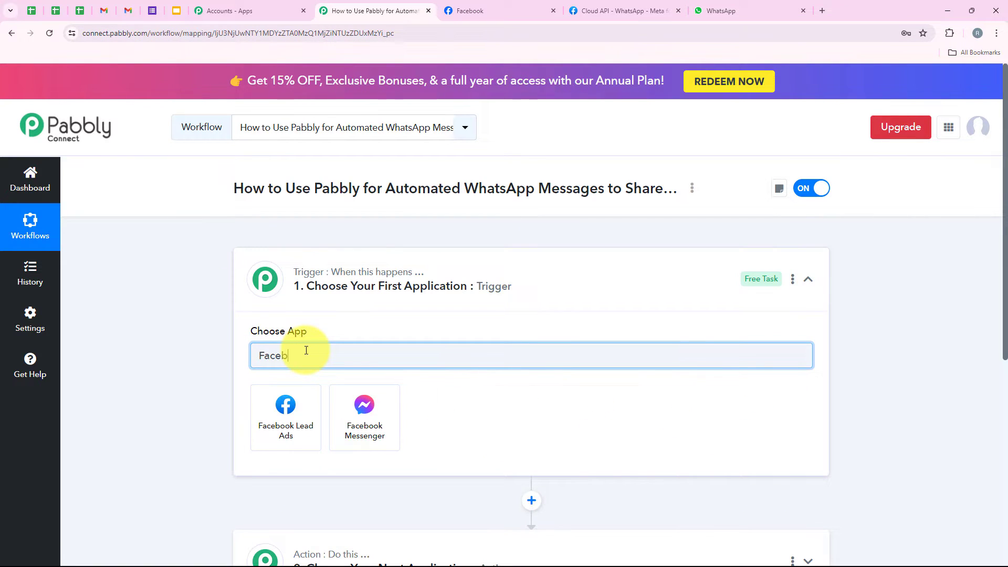
text(ook Lead Ads)
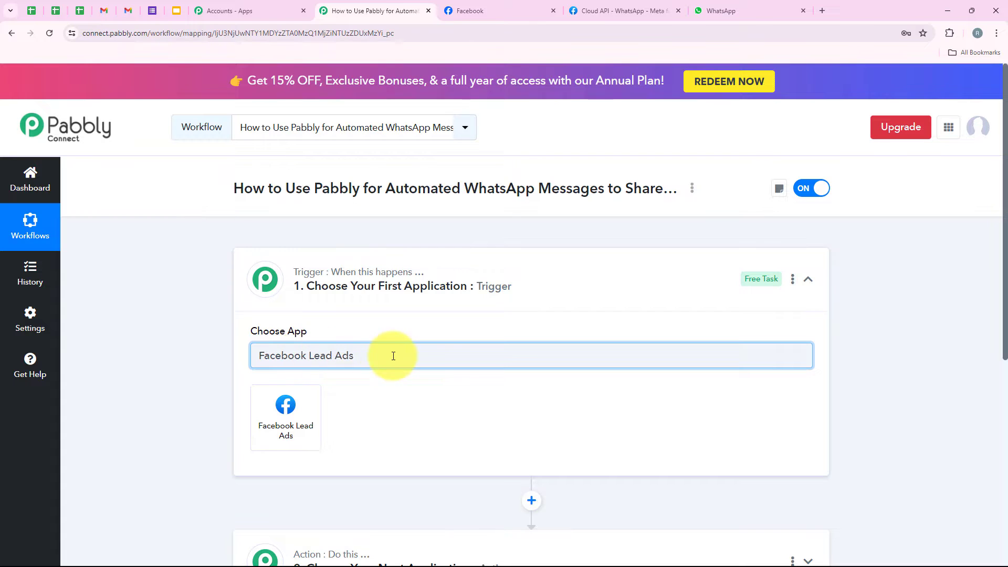
drag(394, 354, 225, 408)
click(260, 412)
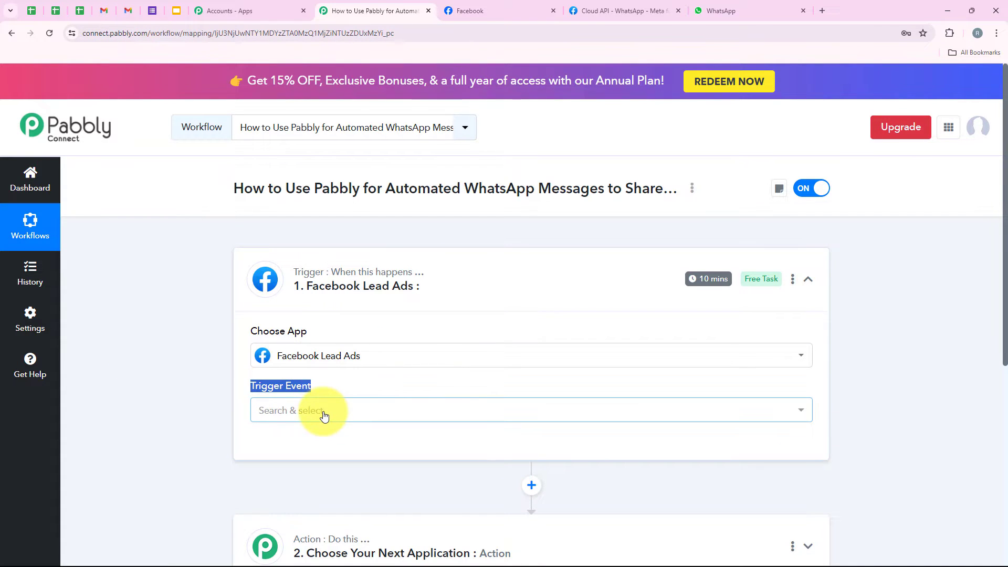
Set the trigger event to New Lead (Instant).
click(322, 410)
scroll(315, 391, down, 2)
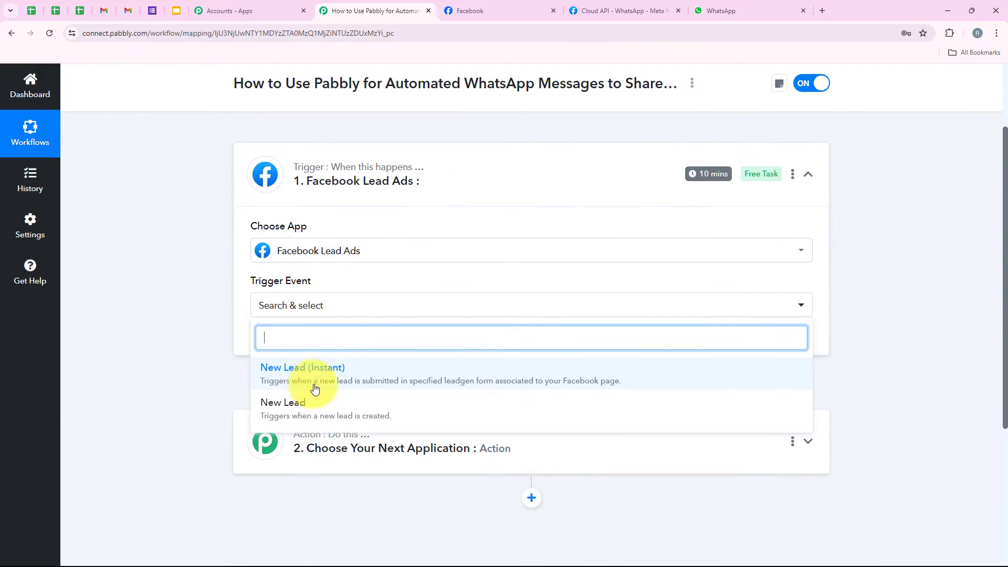
click(499, 387)
Add a new Facebook Lead Ads connection and authorize it with the Facebook account.
click(297, 346)
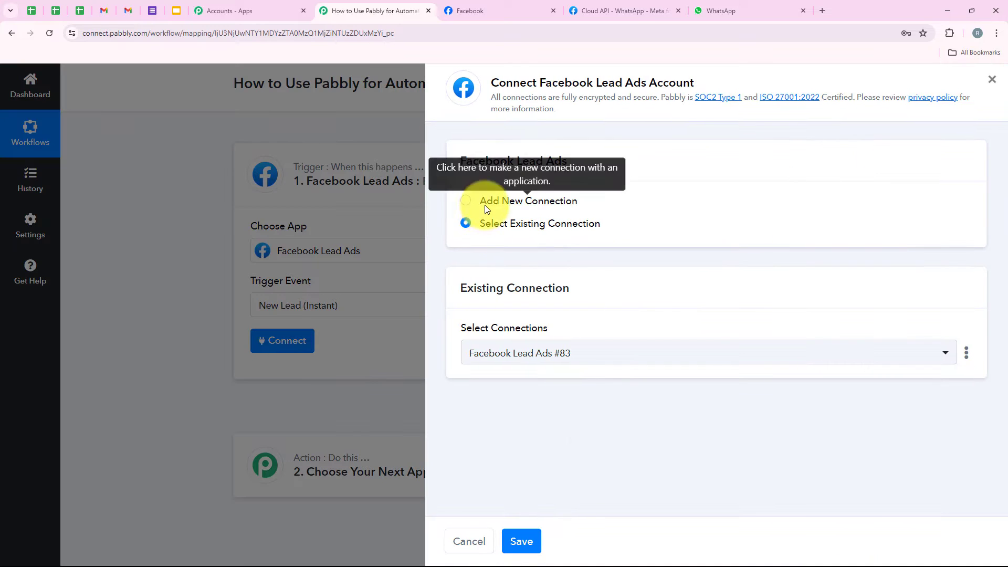
drag(481, 202, 579, 201)
drag(481, 226, 623, 256)
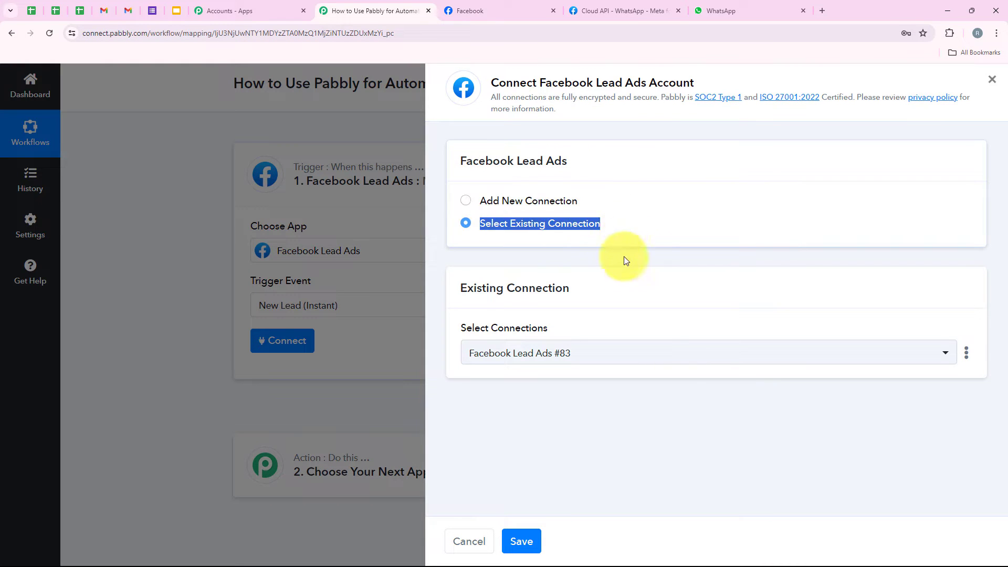
click(627, 274)
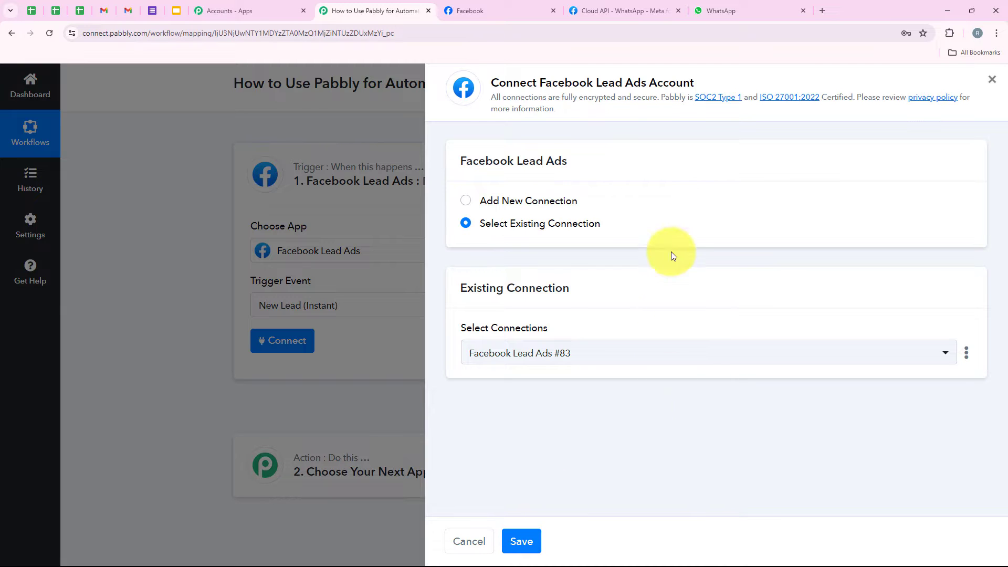
click(531, 199)
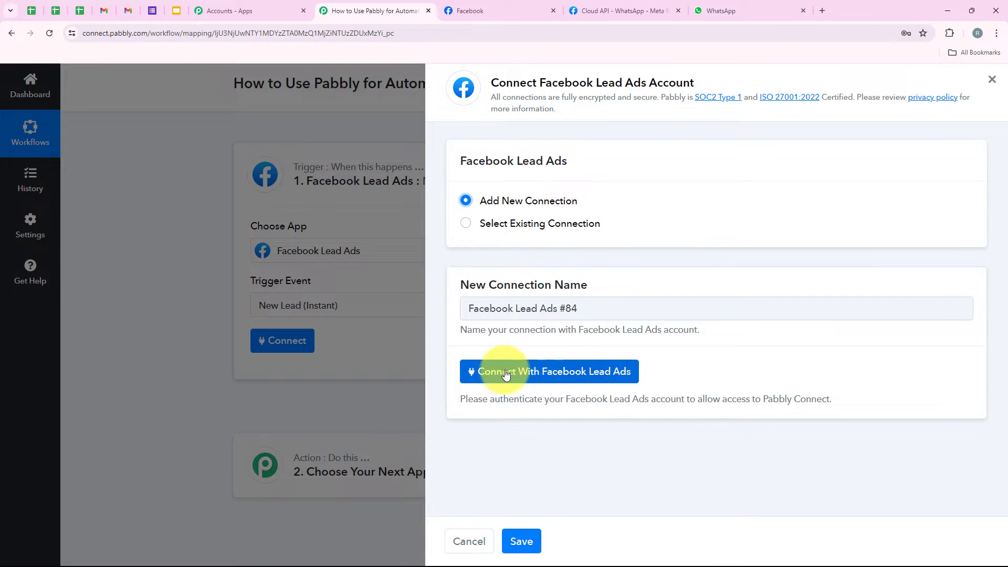
click(530, 372)
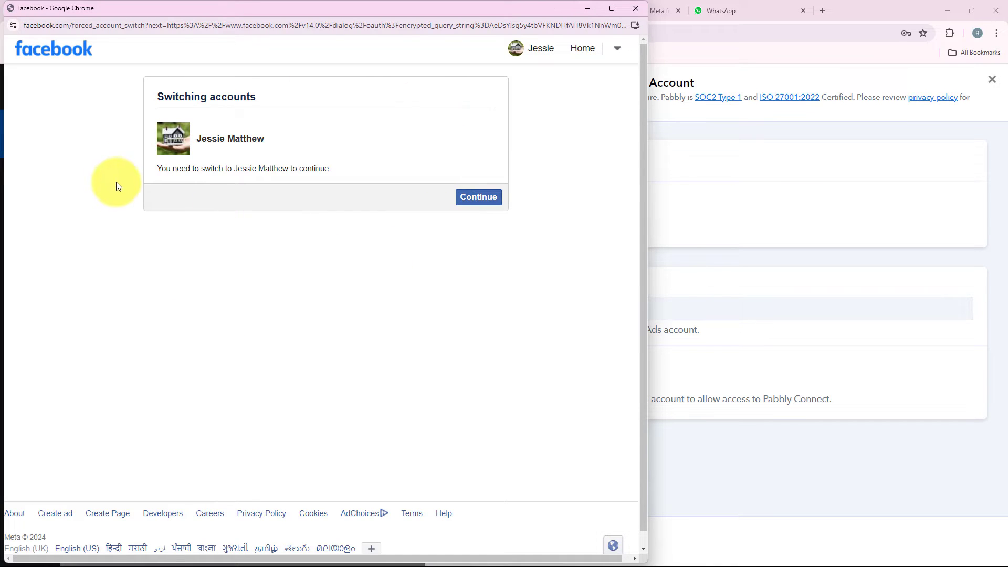
click(480, 198)
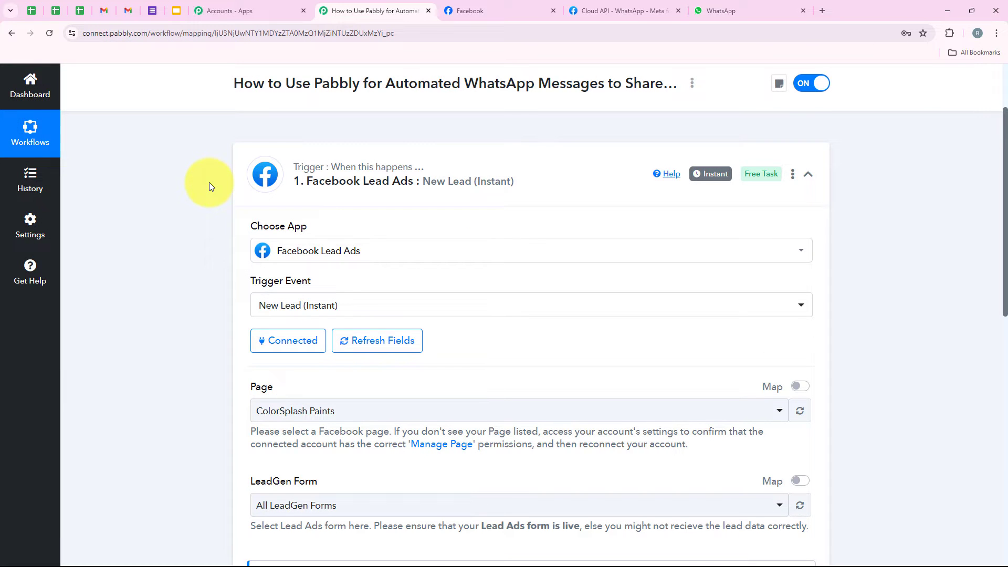
Choose Prime Properties as the trigger's Facebook page.
scroll(209, 181, down, 3)
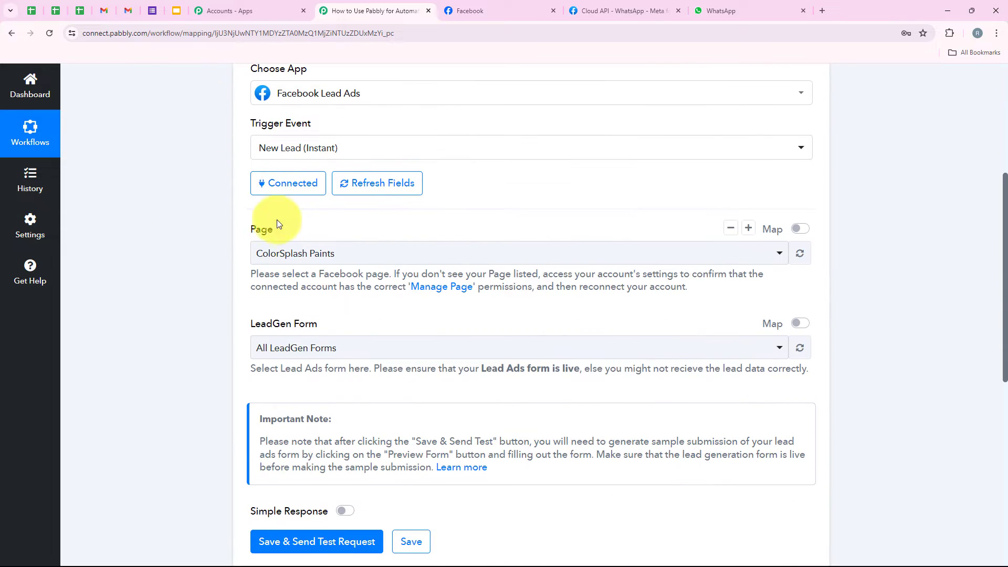
double_click(249, 229)
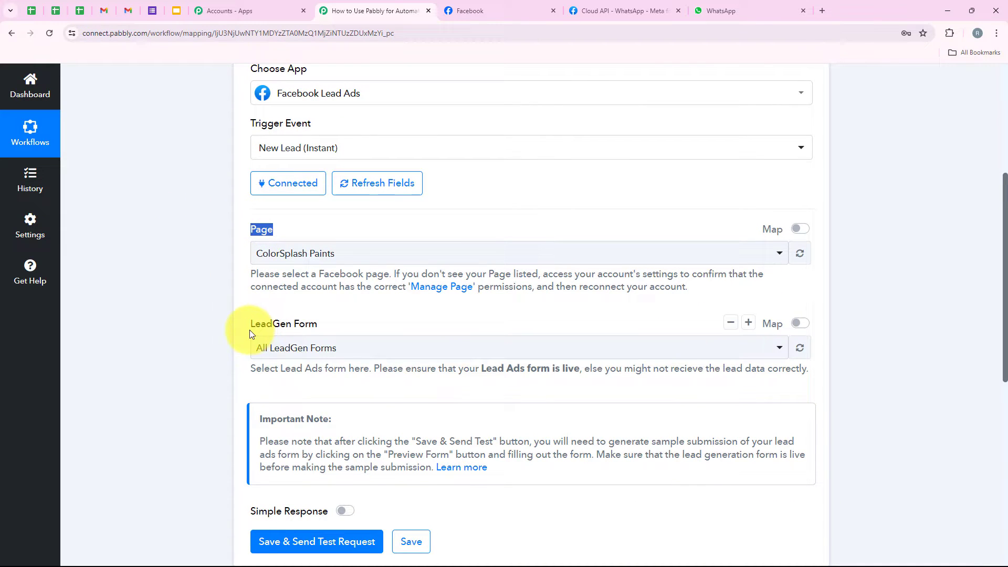
drag(250, 329, 327, 328)
click(342, 308)
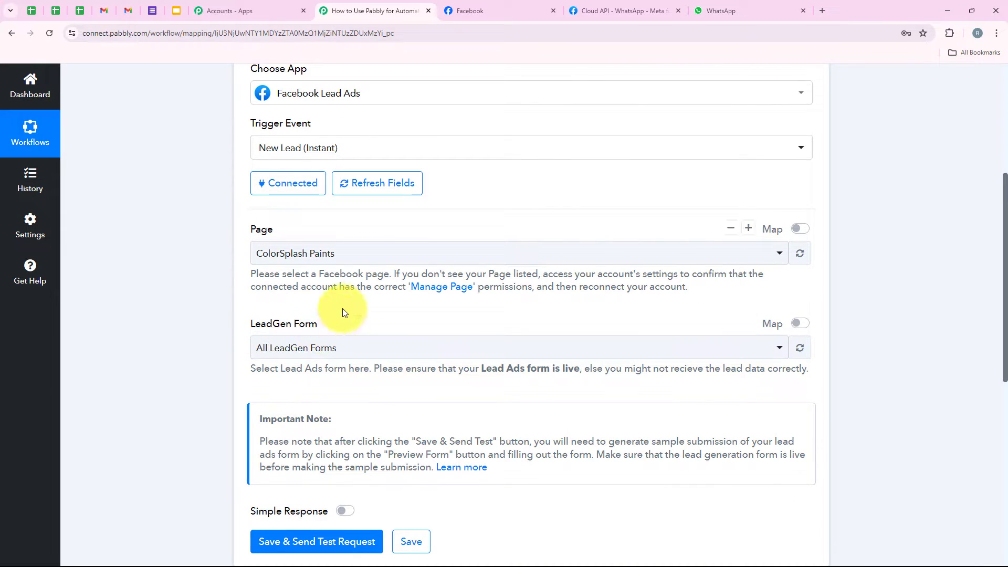
click(500, 11)
drag(401, 388, 706, 423)
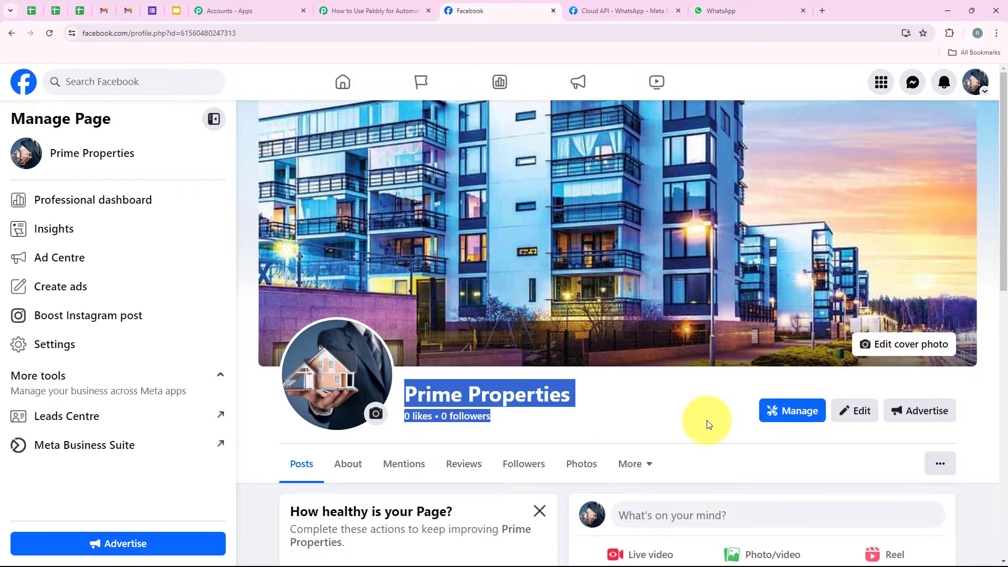
click(374, 11)
click(364, 251)
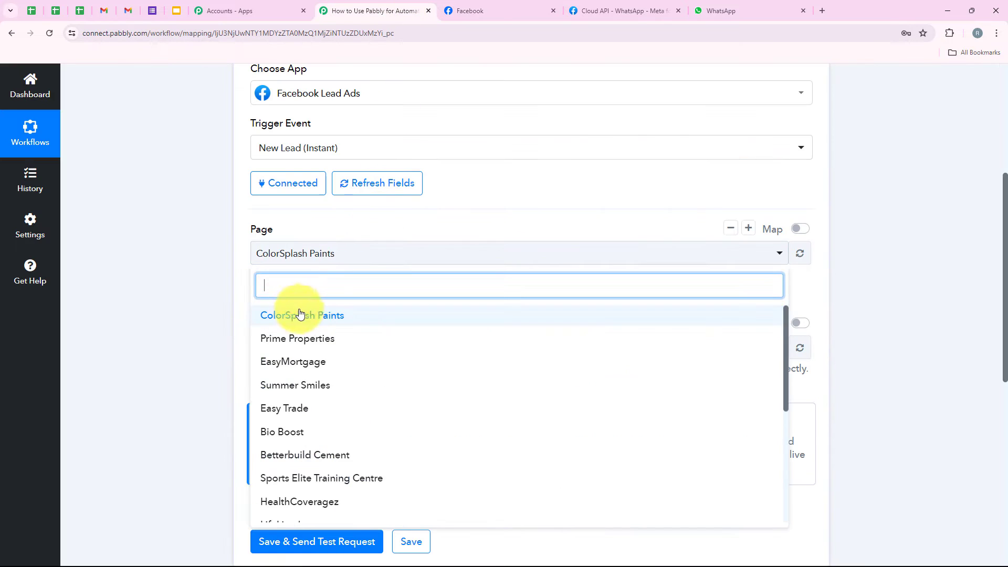
click(311, 337)
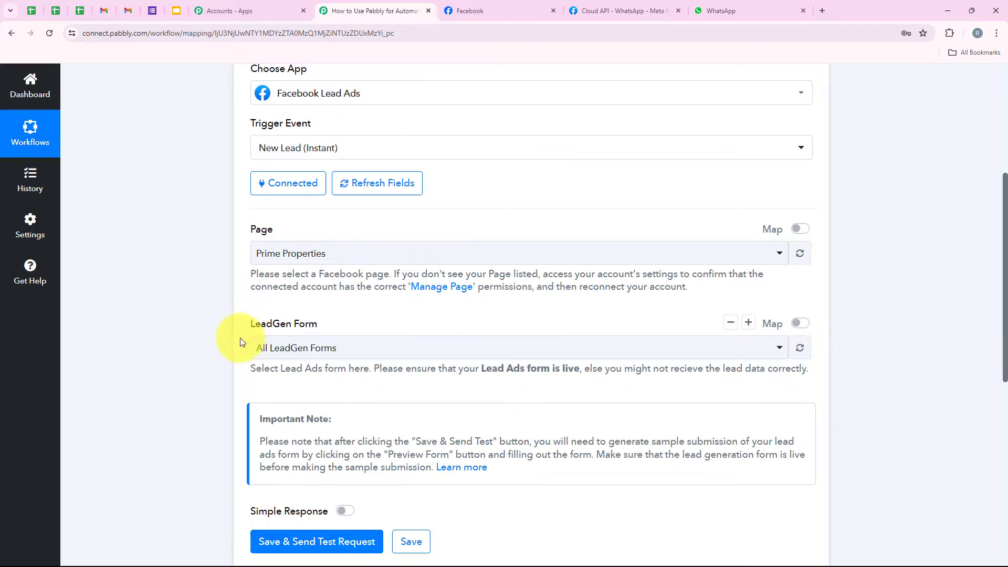
Select Lead Ads Form as the LeadGen form, then save and send a test request.
drag(241, 341, 327, 327)
click(328, 341)
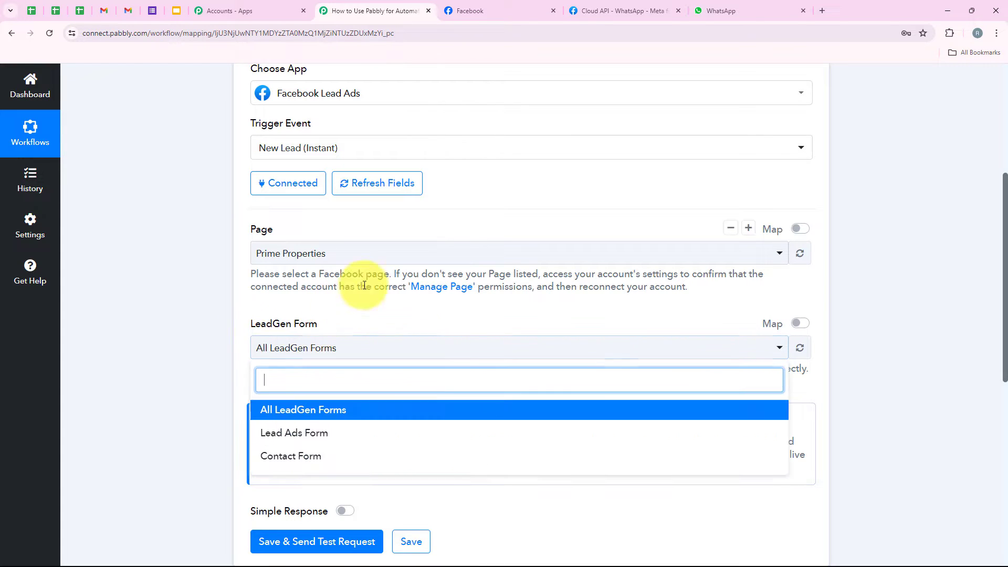
scroll(405, 373, down, 1)
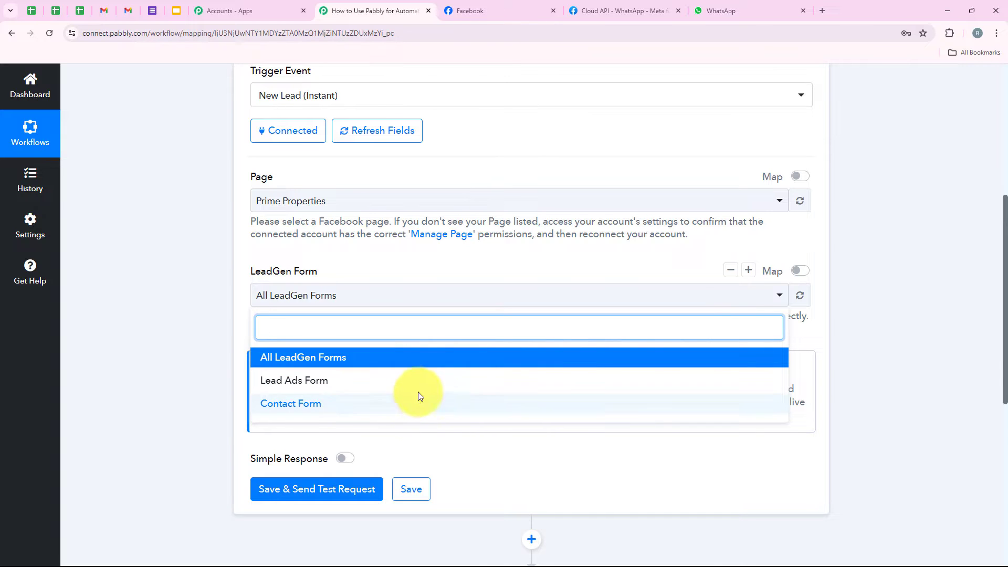
click(405, 381)
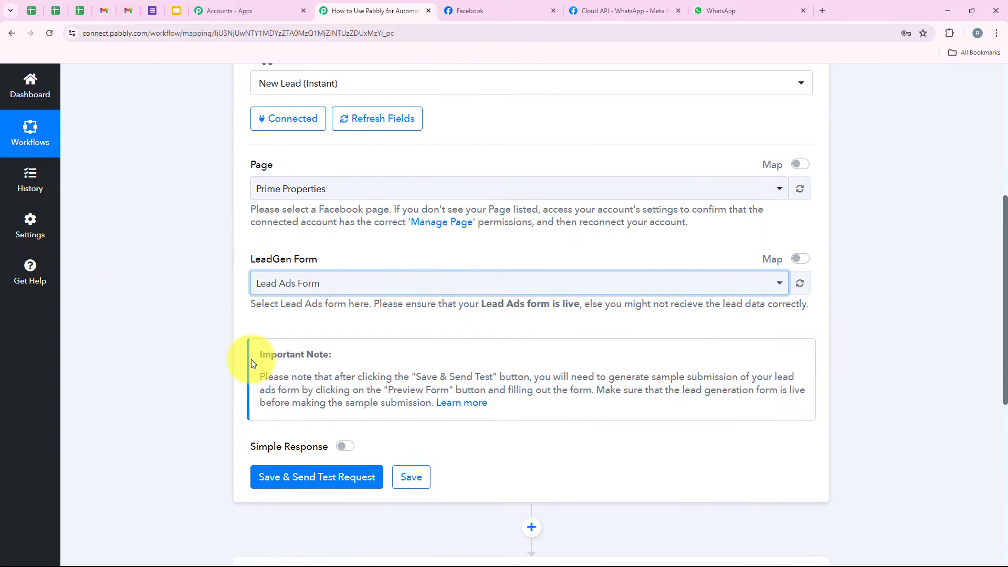
scroll(251, 359, down, 3)
click(340, 334)
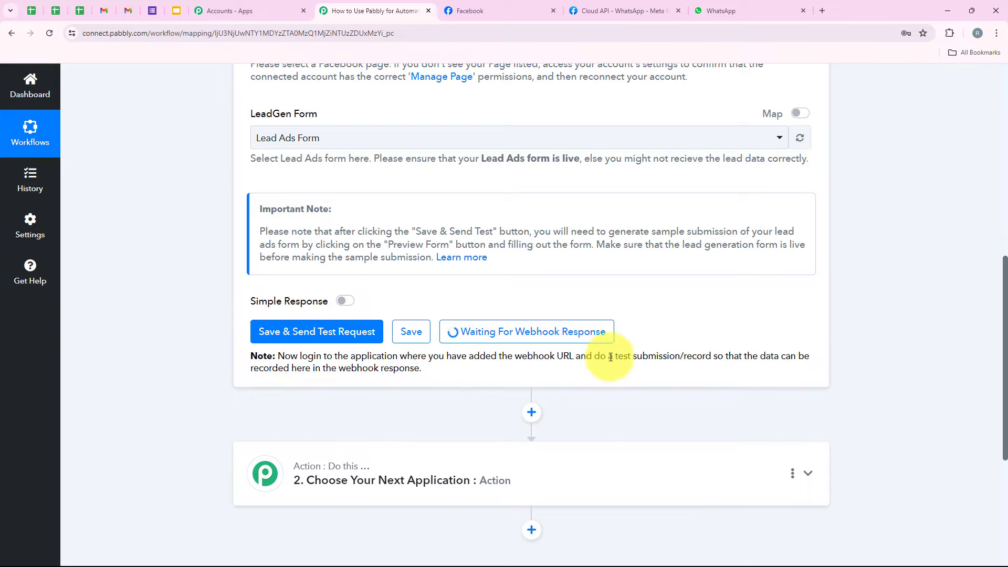
Open a new browser tab and start a Google search.
drag(593, 359, 686, 352)
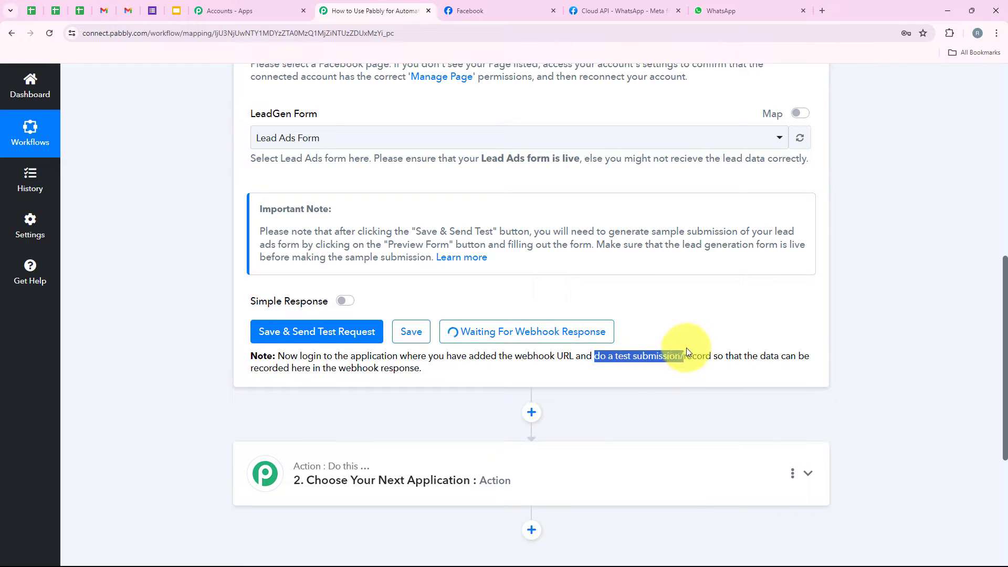
click(656, 322)
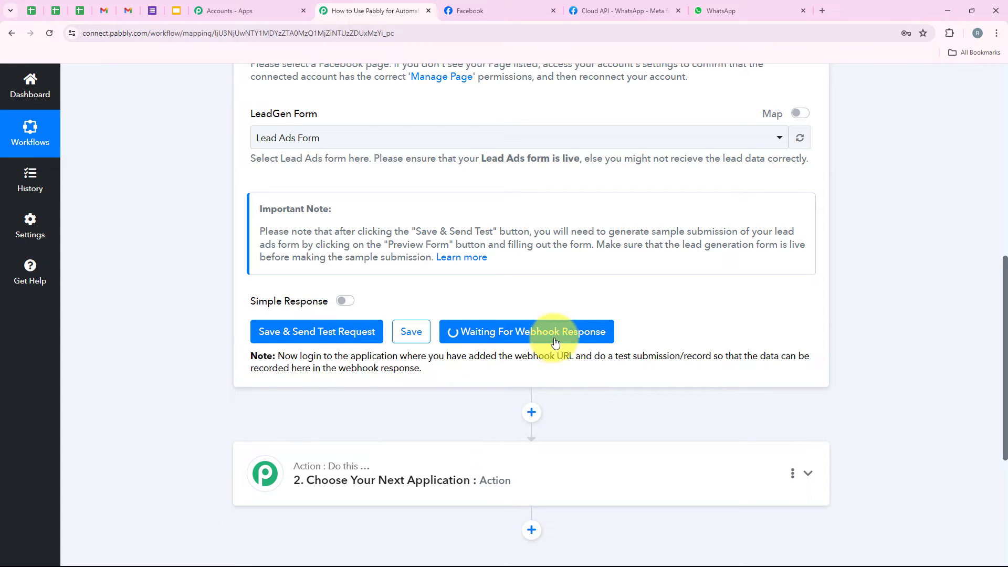
click(822, 10)
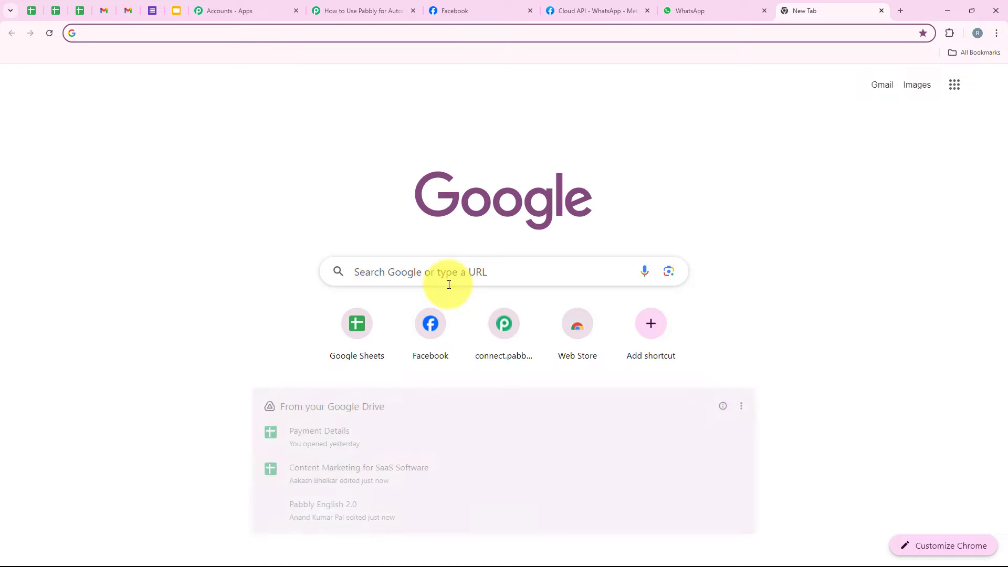
click(449, 284)
Search Google for Meta for Developers and open the Lead Ads Testing Tool from More > Tools.
text(Met)
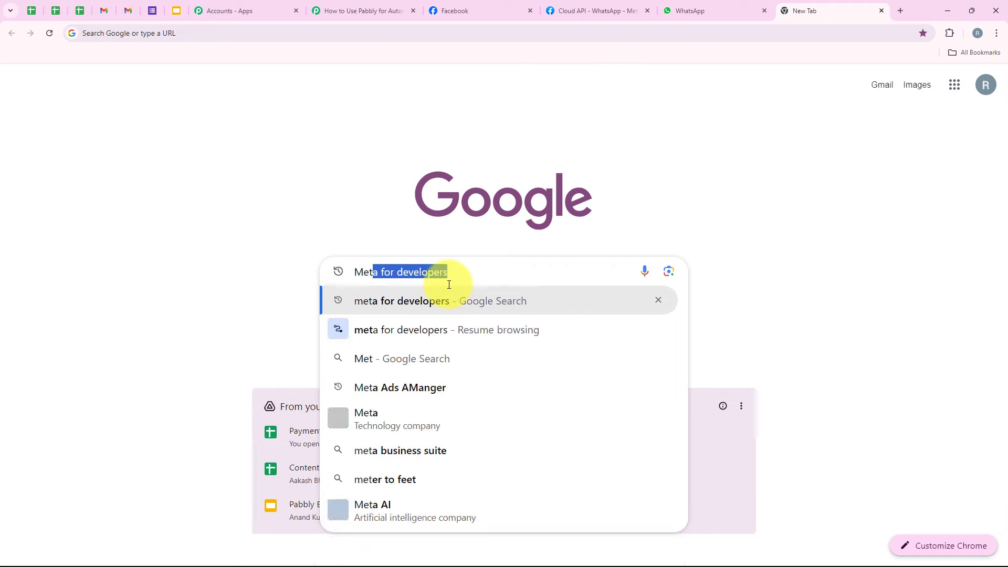
key(Return)
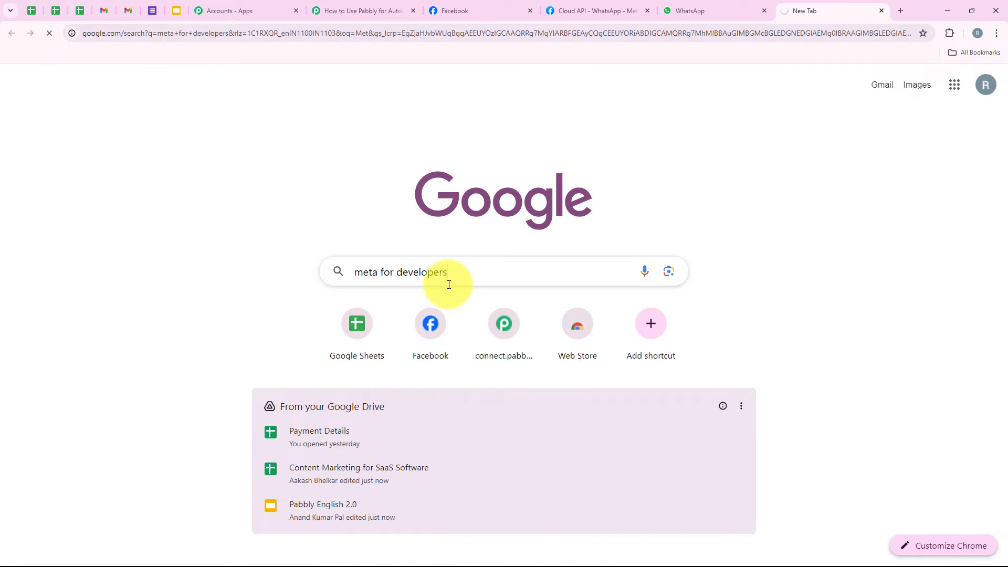
click(199, 212)
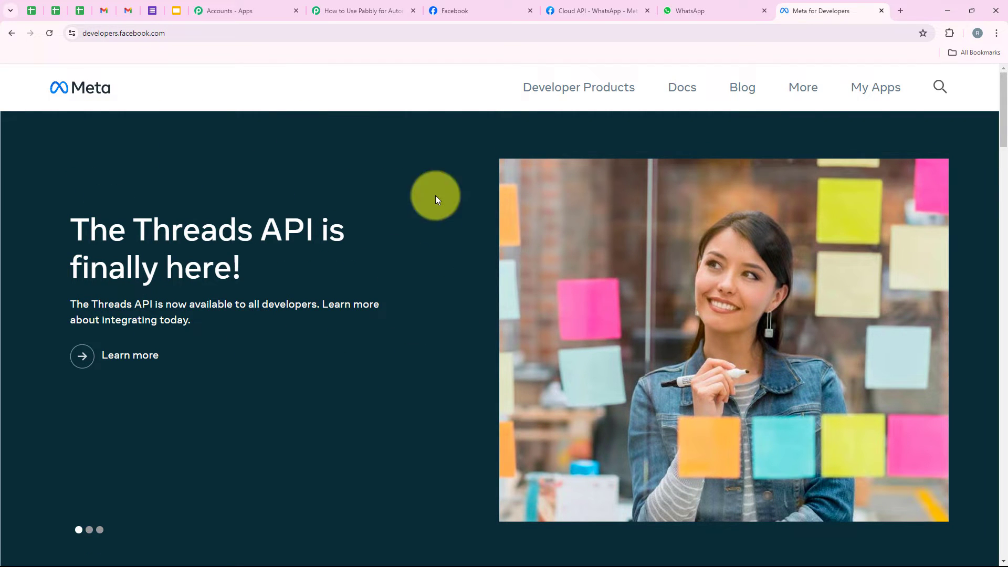
click(817, 93)
click(612, 228)
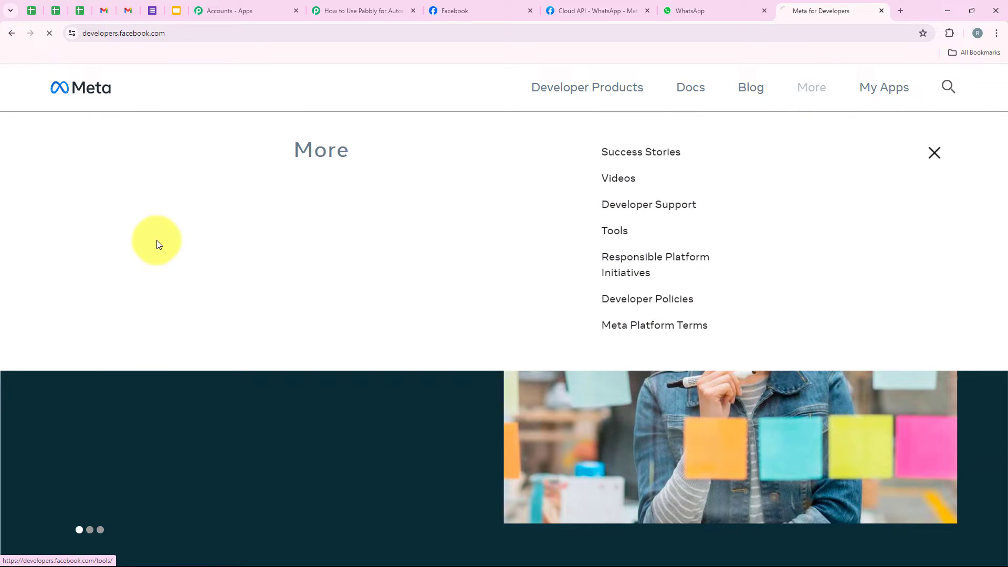
scroll(254, 241, down, 5)
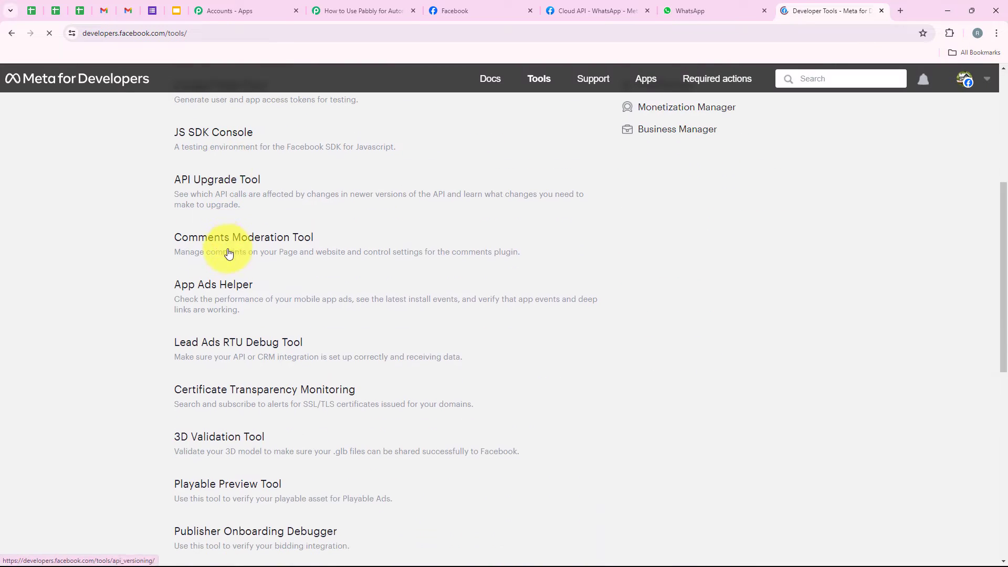
click(180, 342)
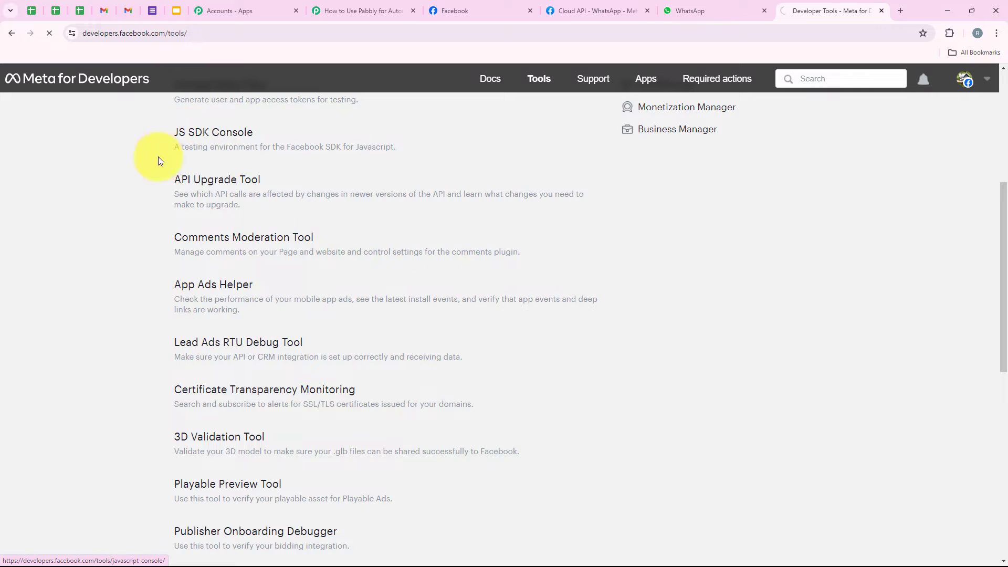
drag(176, 110, 294, 105)
Select the Prime Properties page and its Lead Ads Form, then preview the form.
click(295, 105)
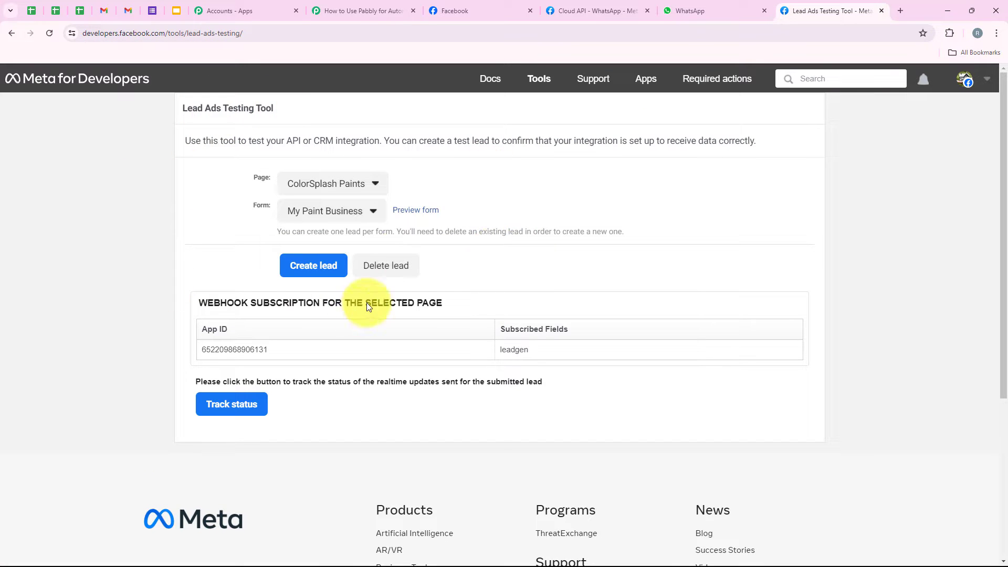
drag(177, 105, 284, 103)
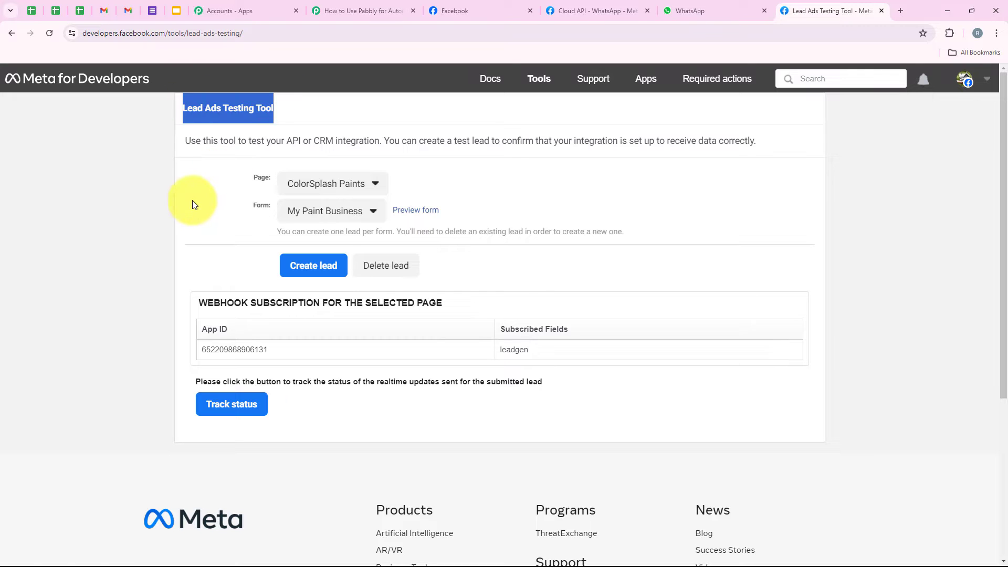
click(194, 247)
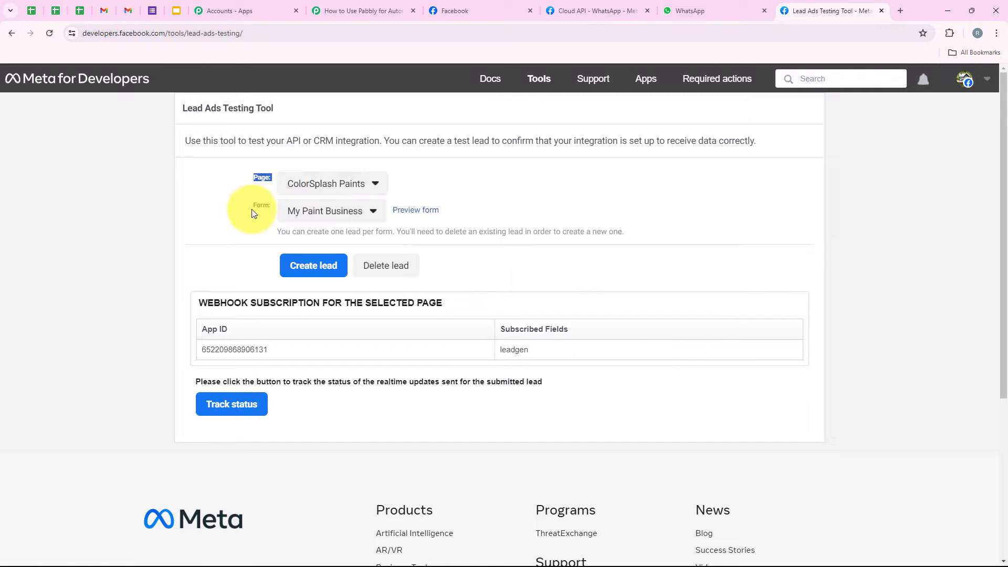
click(302, 180)
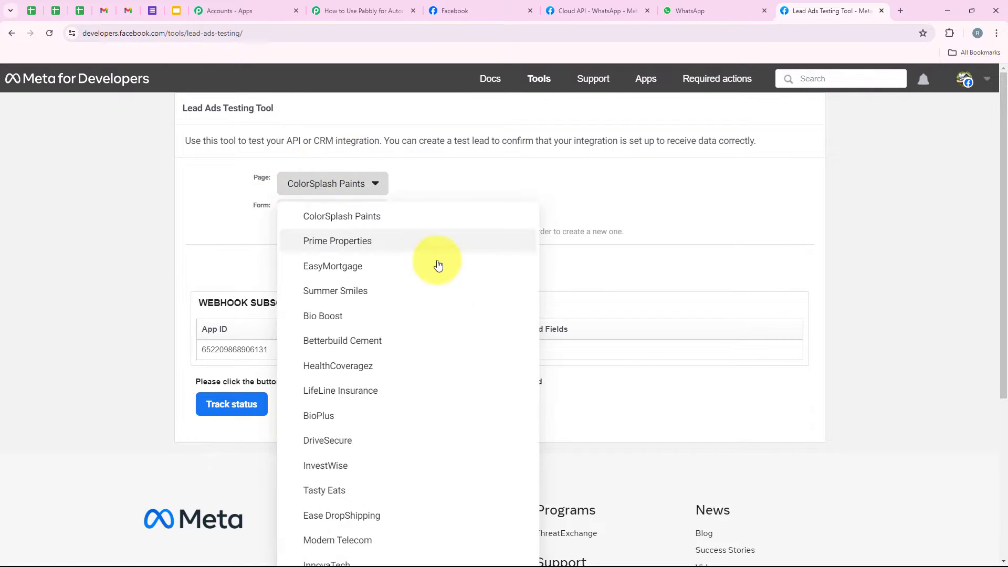
click(376, 245)
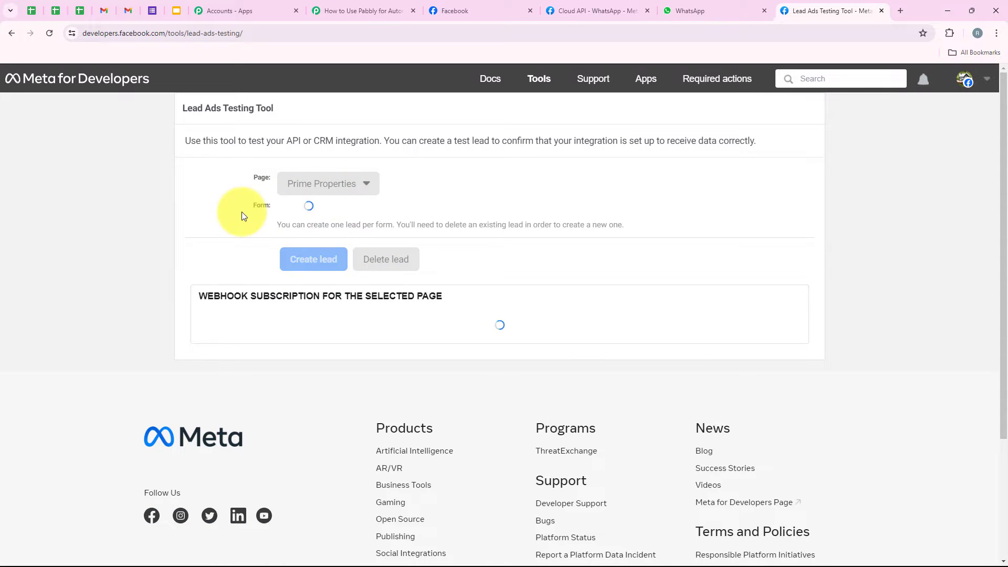
drag(243, 212, 274, 209)
click(308, 216)
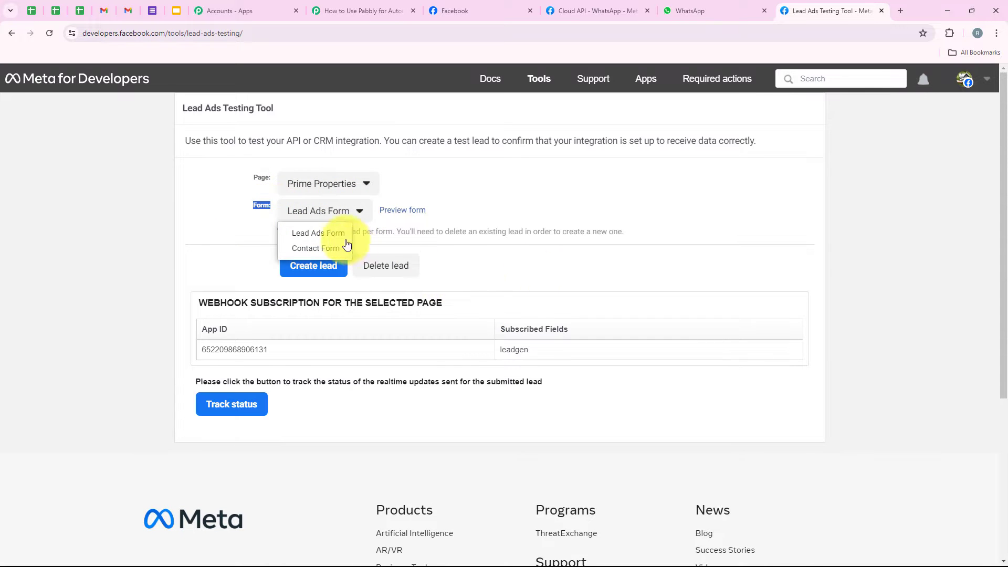
click(334, 238)
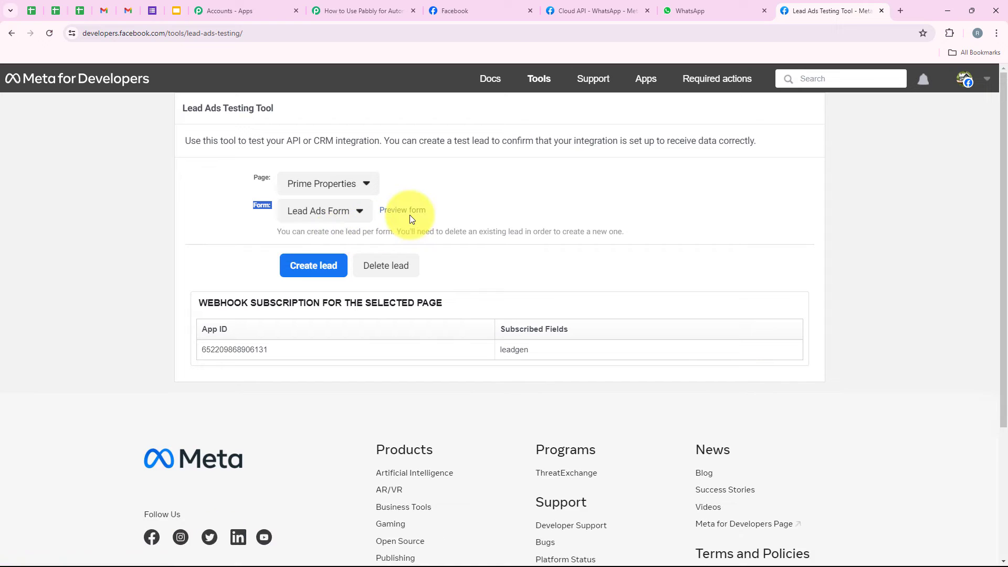
click(411, 213)
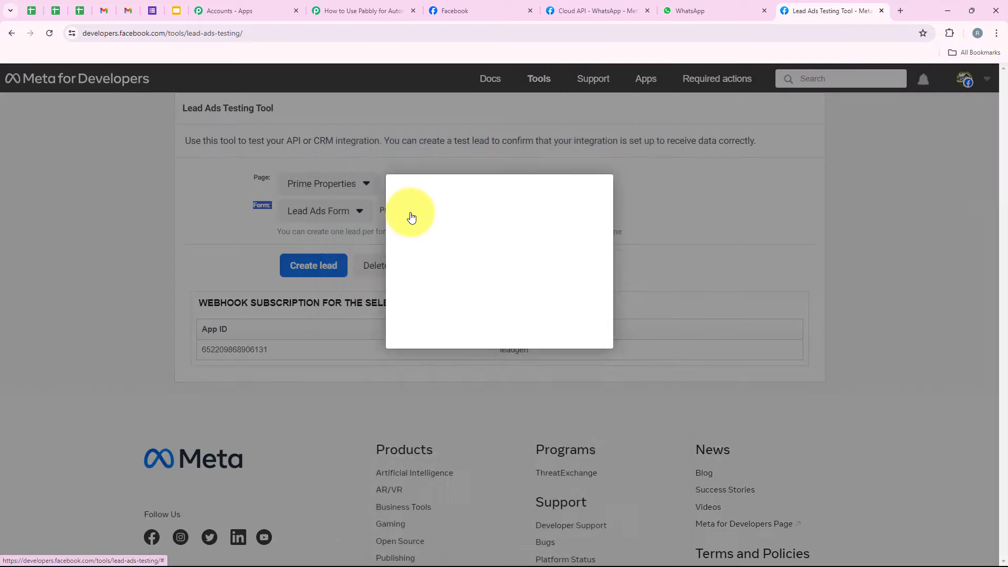
Fill the test lead: Residential property type, first name, the lead's e-mail, and city Bhopal.
scroll(423, 204, down, 2)
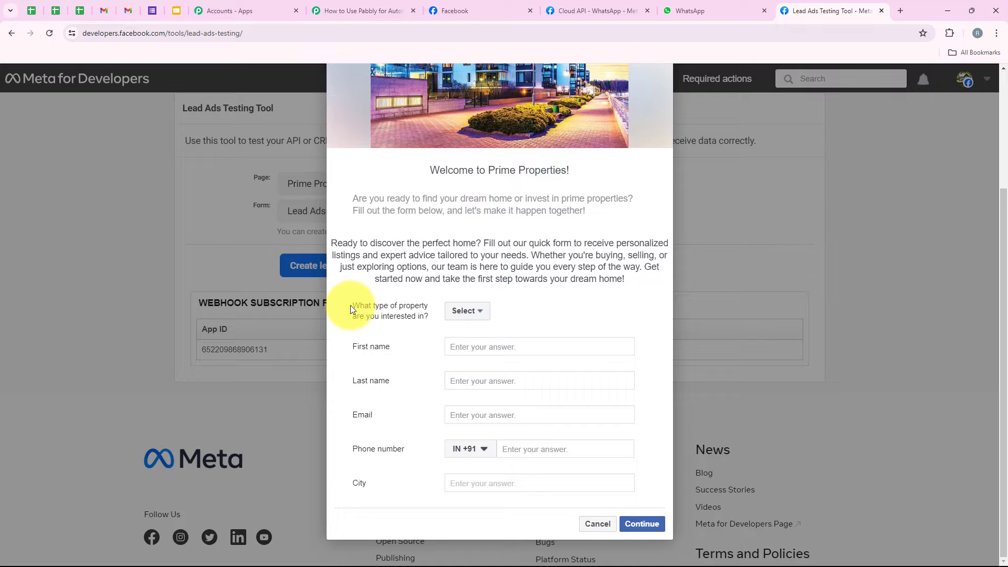
drag(351, 310, 420, 303)
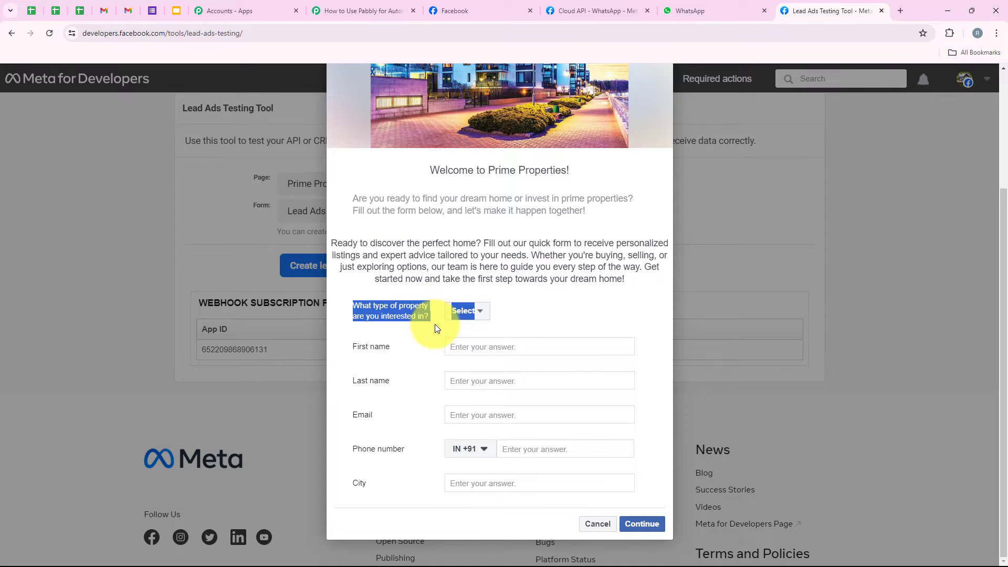
click(461, 311)
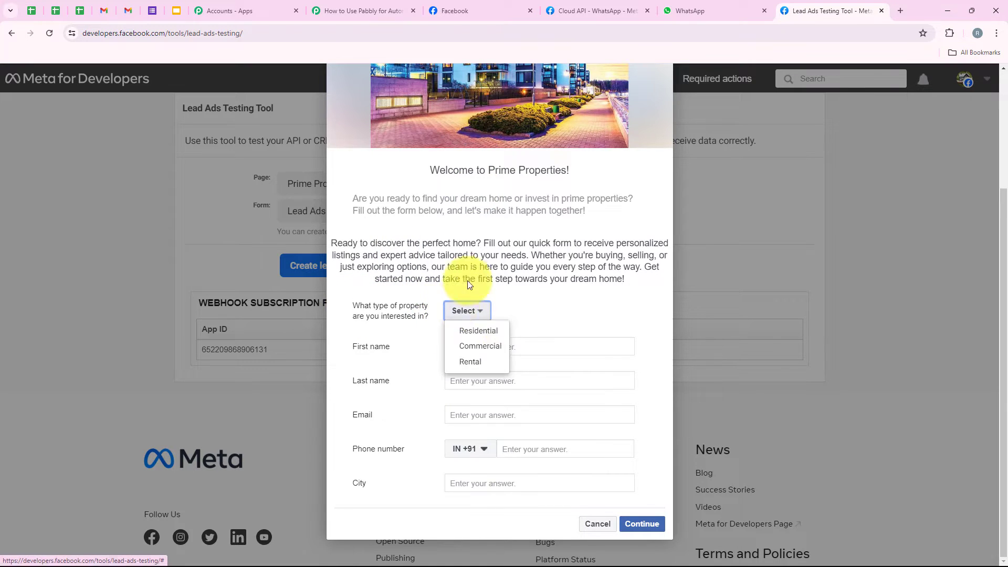
click(469, 332)
drag(348, 346, 391, 347)
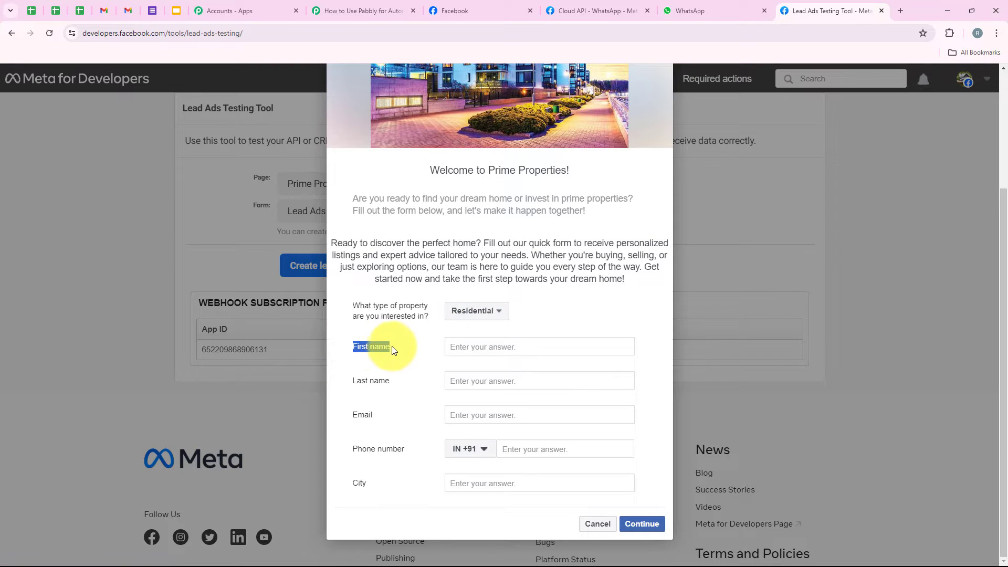
click(466, 345)
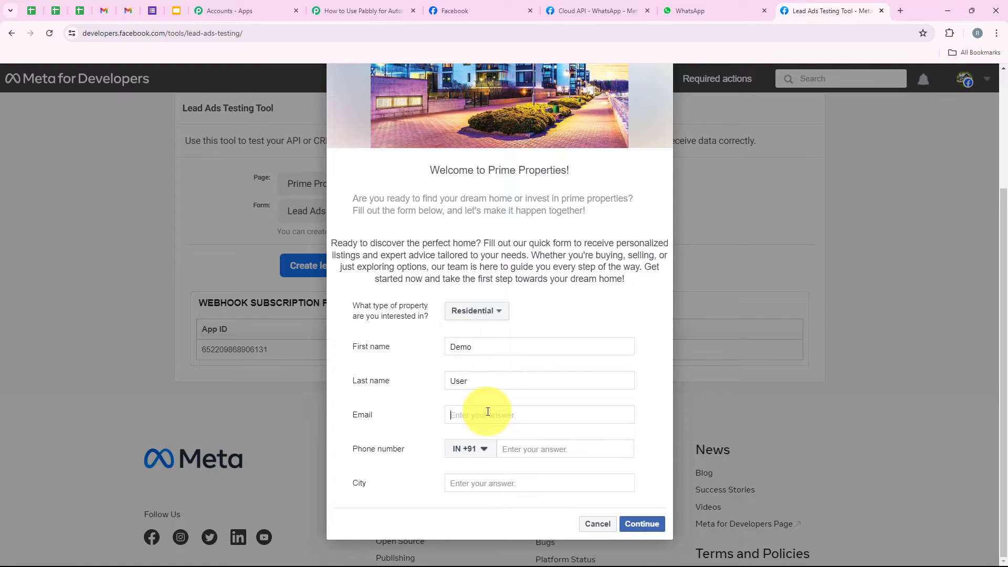
click(488, 411)
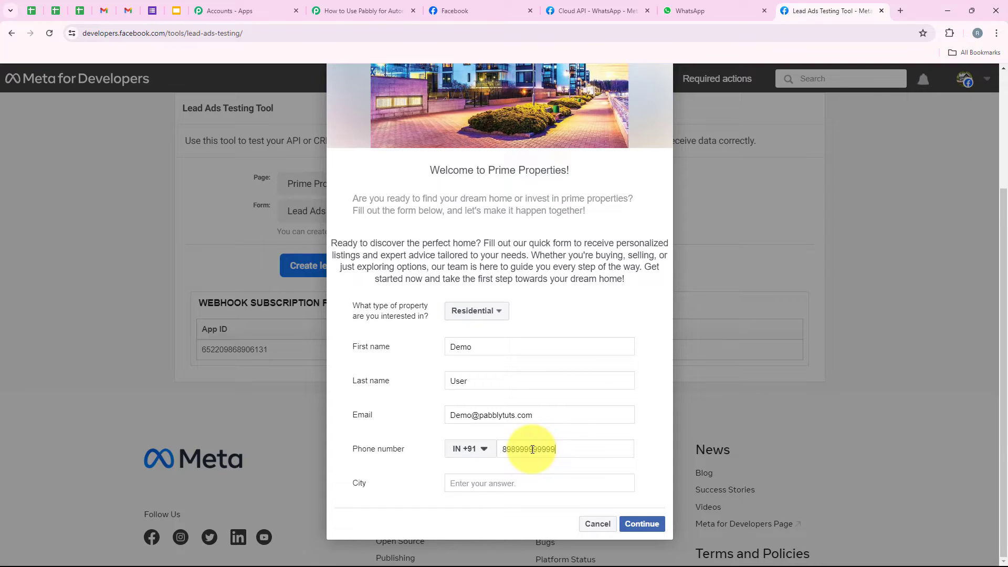
click(531, 479)
text(Bh)
click(525, 507)
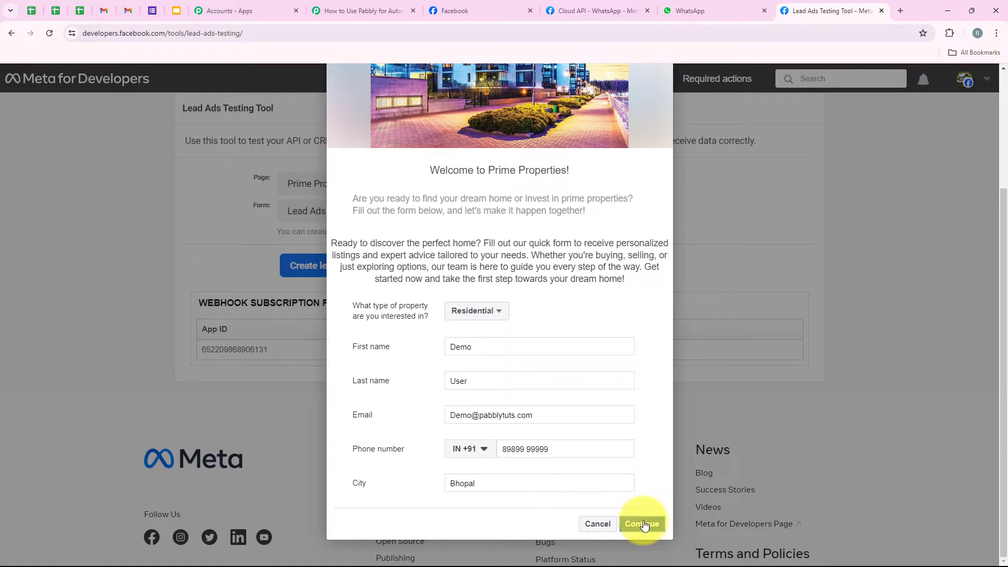
Continue to the terms page and submit the test lead.
click(644, 523)
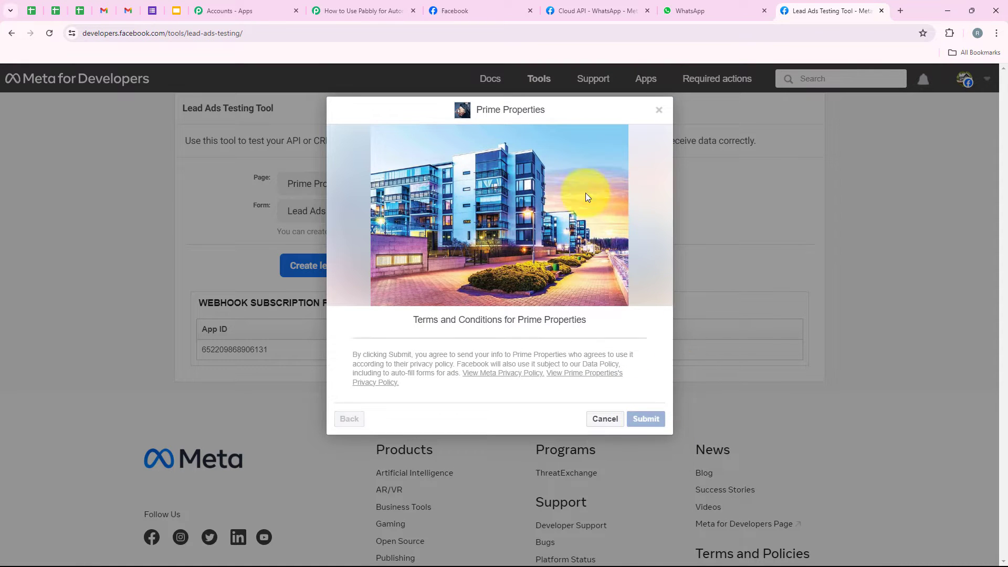
click(645, 419)
click(585, 428)
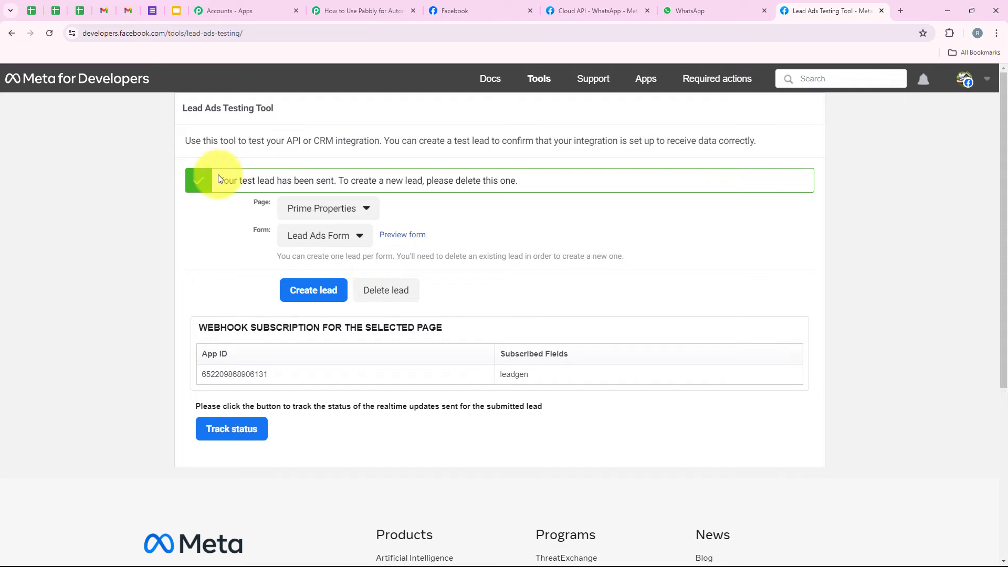
drag(219, 180, 336, 180)
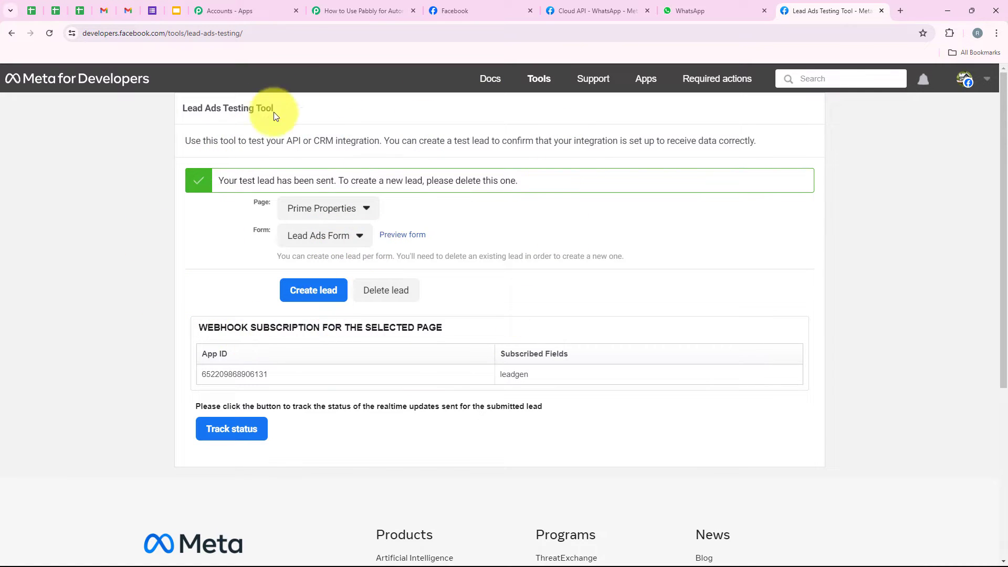
Expand the received Response A and review property type, first and last name, email, phone and city.
click(366, 11)
scroll(361, 123, down, 1)
scroll(294, 263, down, 2)
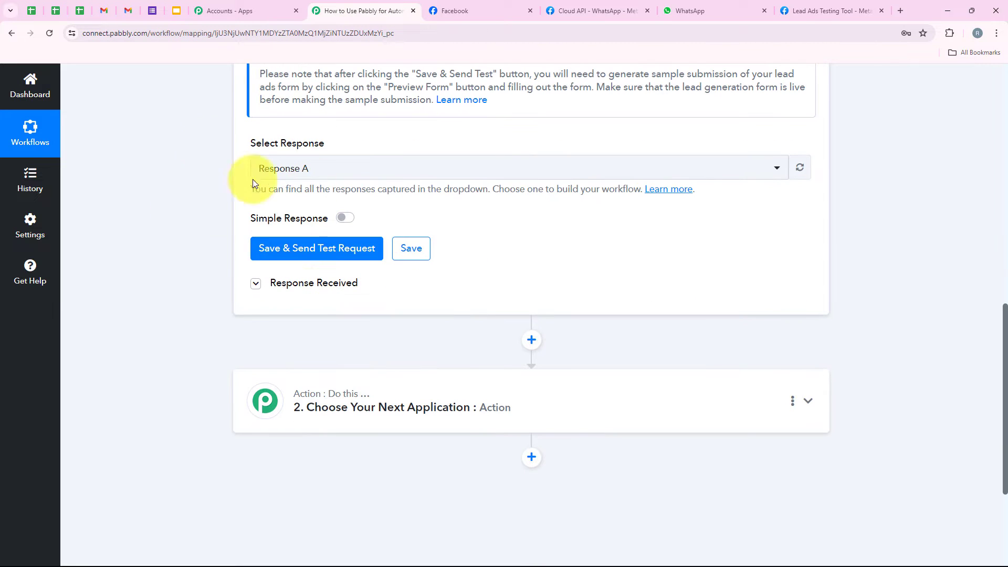
click(305, 286)
scroll(711, 286, down, 2)
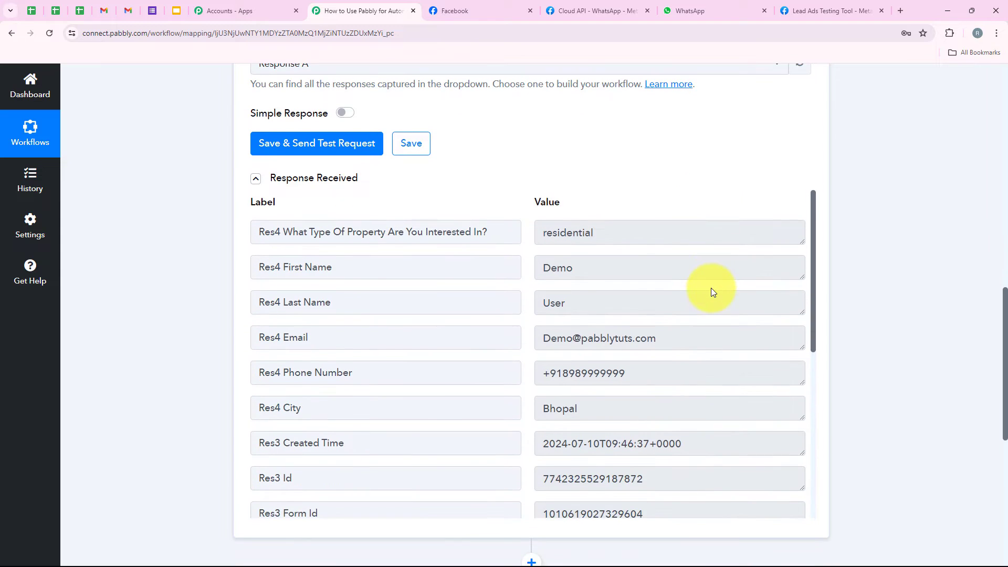
scroll(656, 299, down, 1)
scroll(577, 283, up, 1)
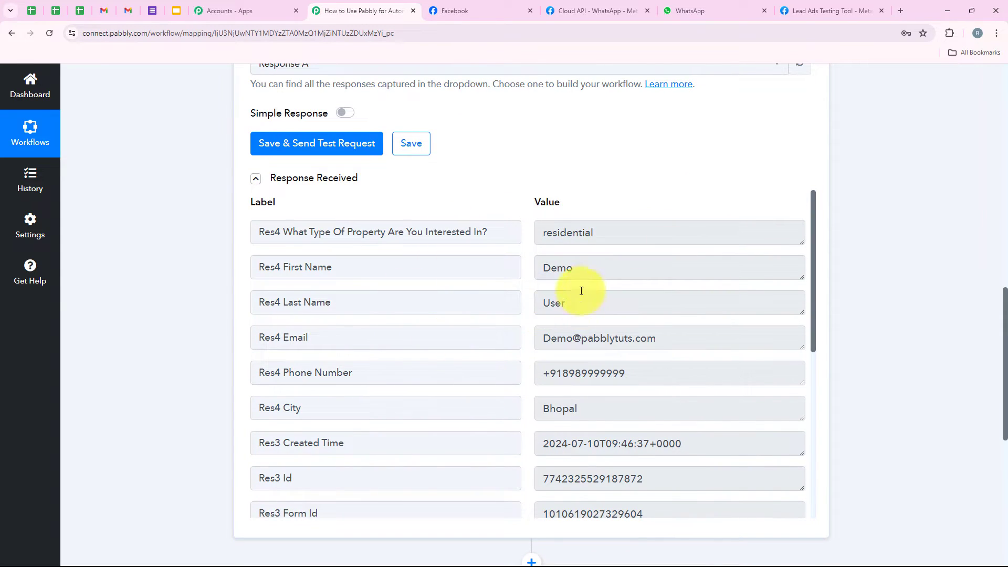
double_click(546, 267)
double_click(621, 302)
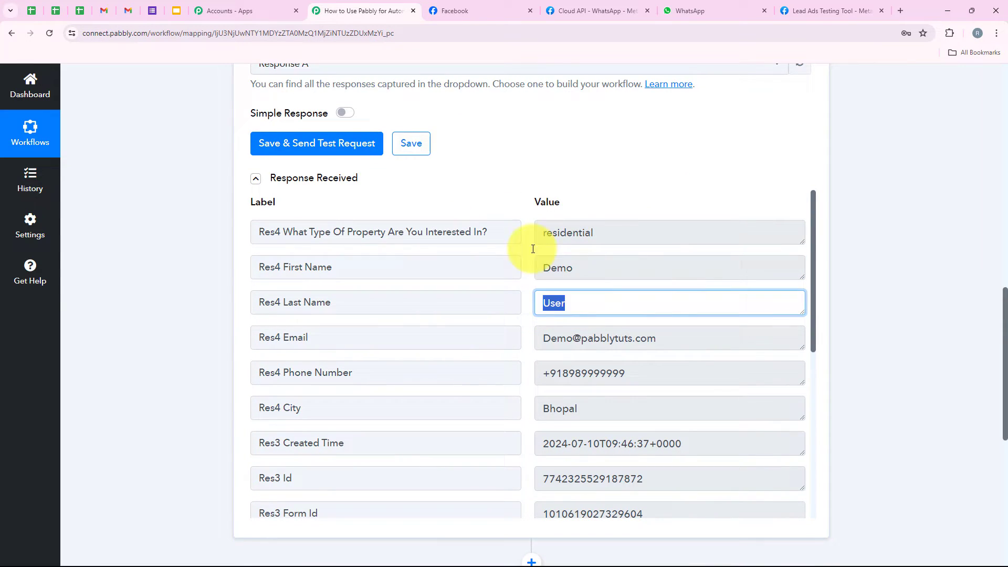
double_click(602, 232)
drag(677, 339, 360, 324)
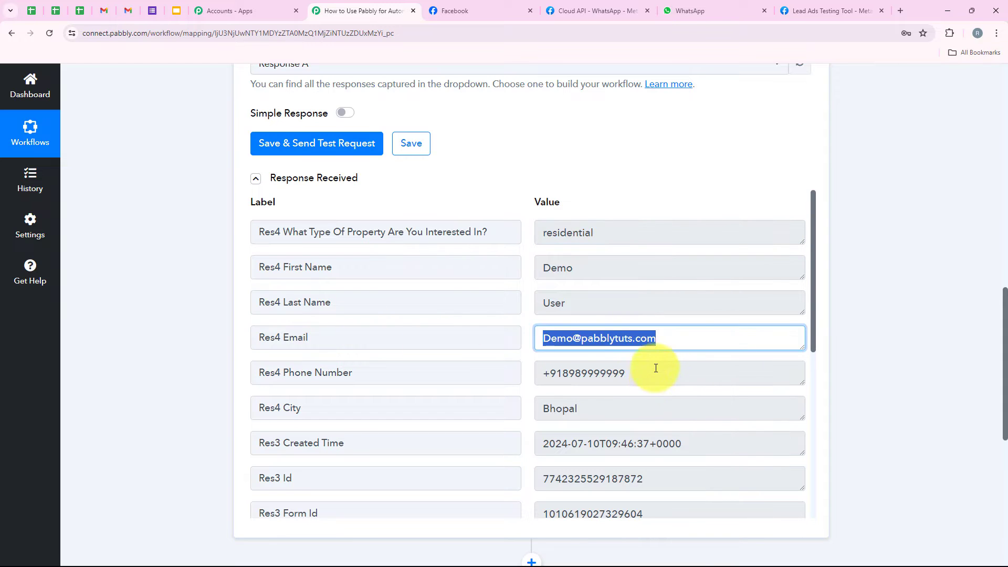
drag(654, 370, 471, 374)
drag(663, 408, 336, 385)
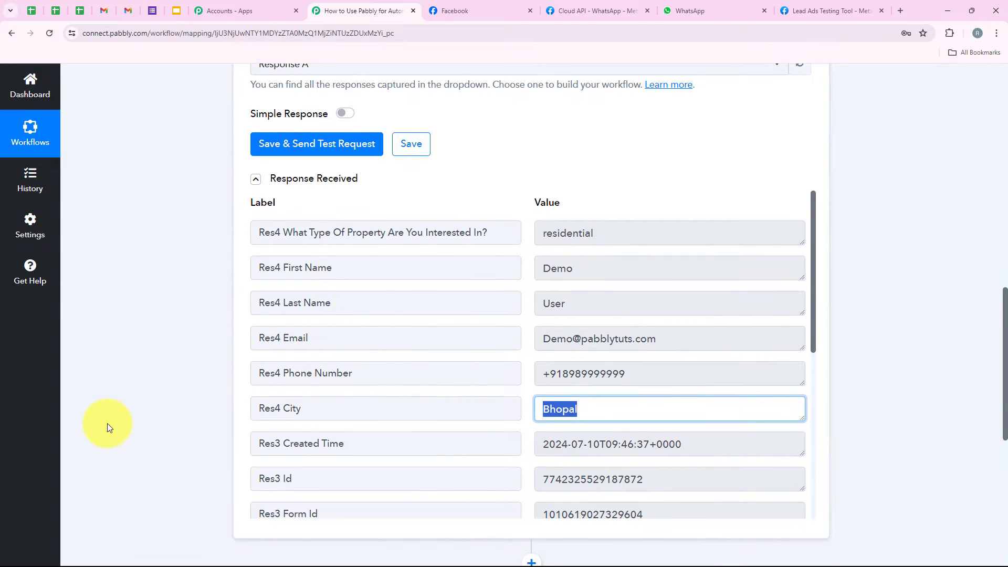
scroll(121, 423, up, 4)
scroll(180, 262, up, 10)
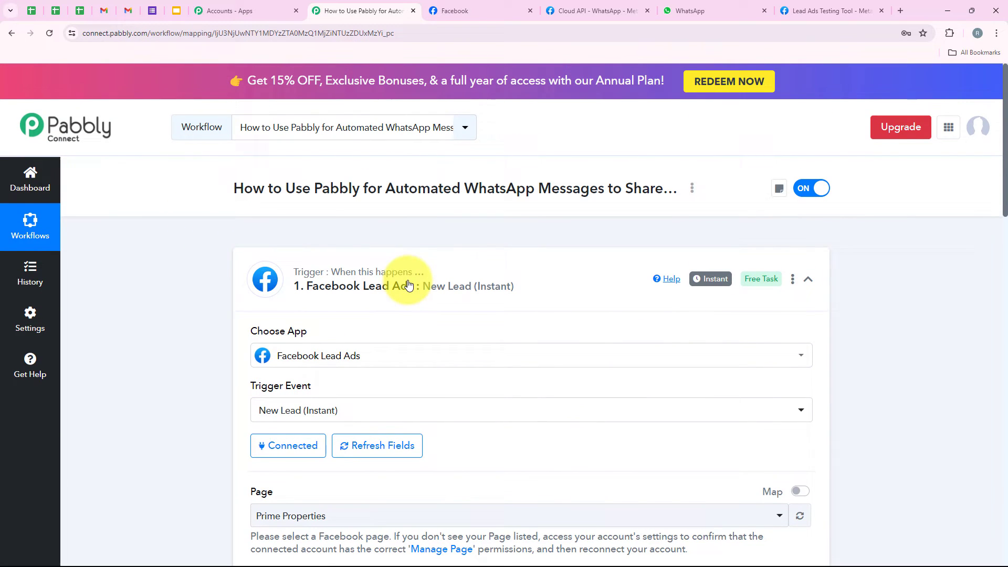
Set the action step to WhatsApp Cloud API with the Send Template Message event.
click(408, 284)
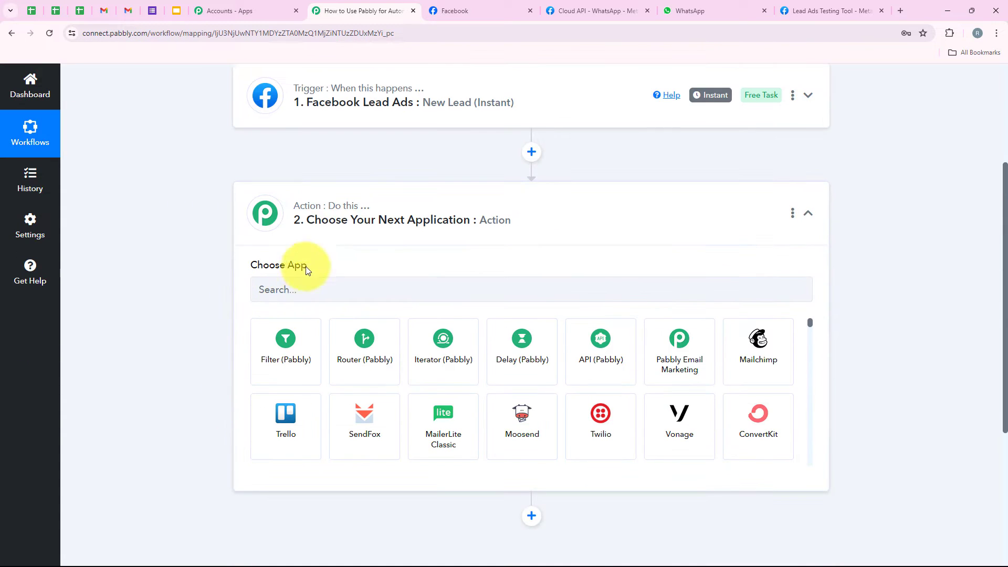
click(307, 286)
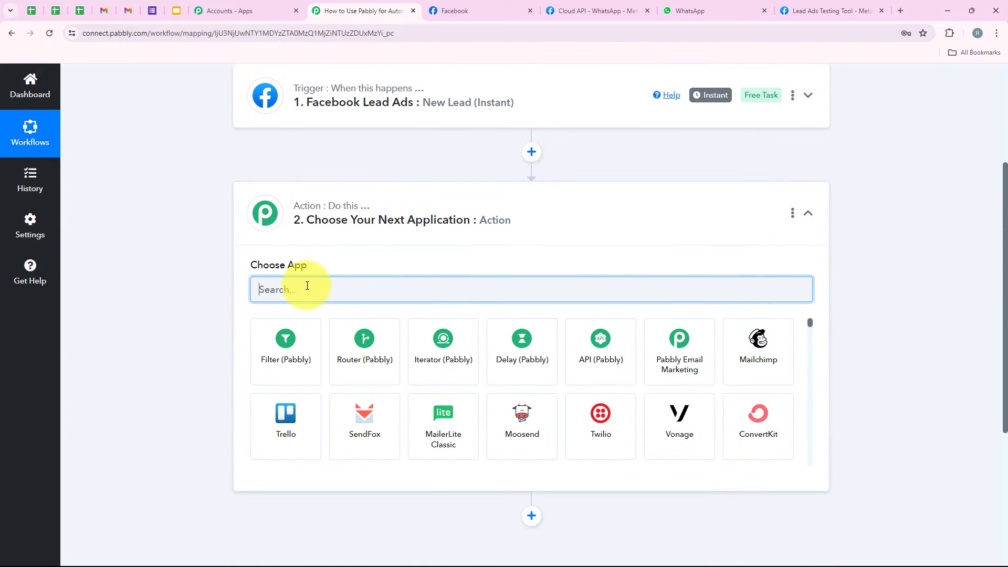
text(Wha)
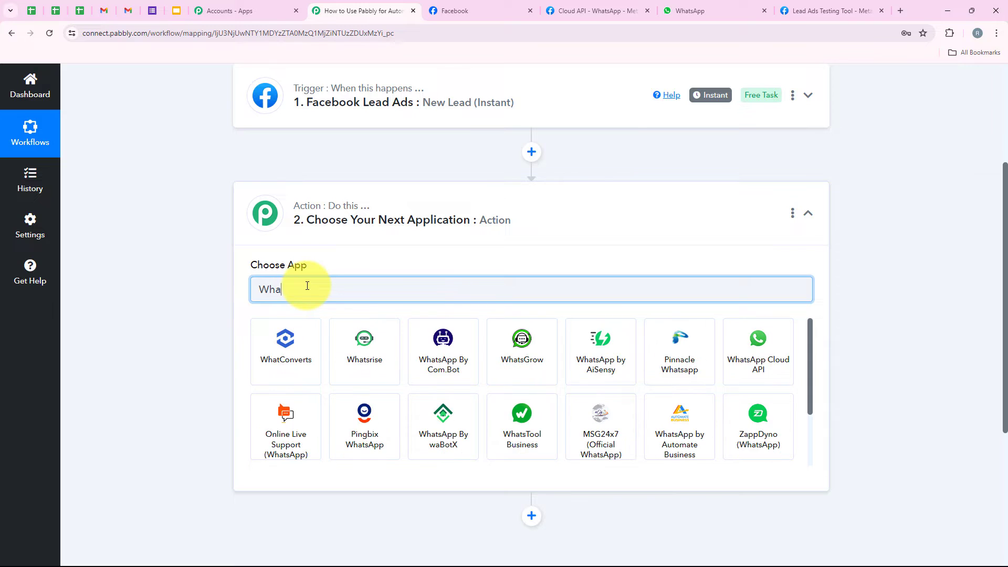
text(tsA)
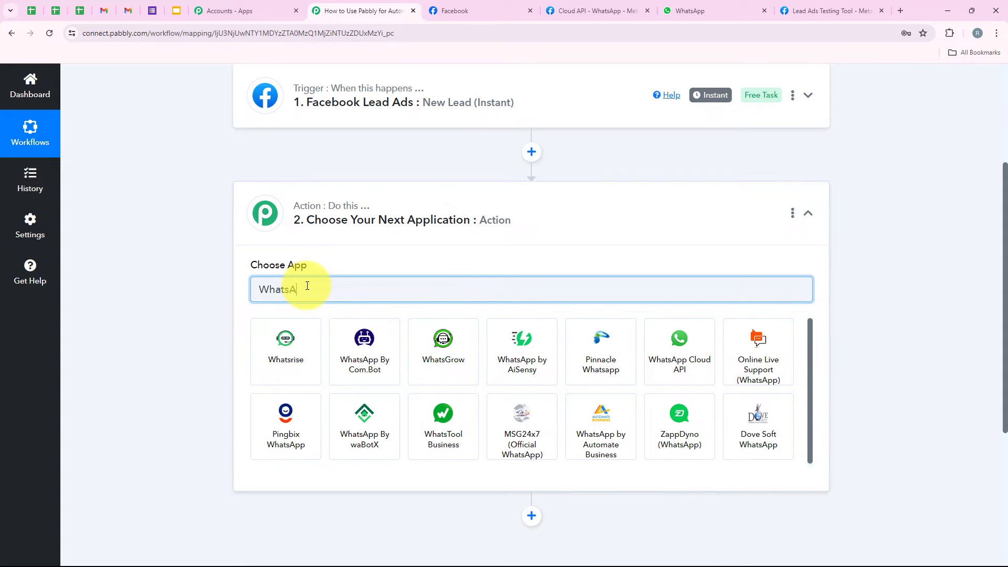
text(pp)
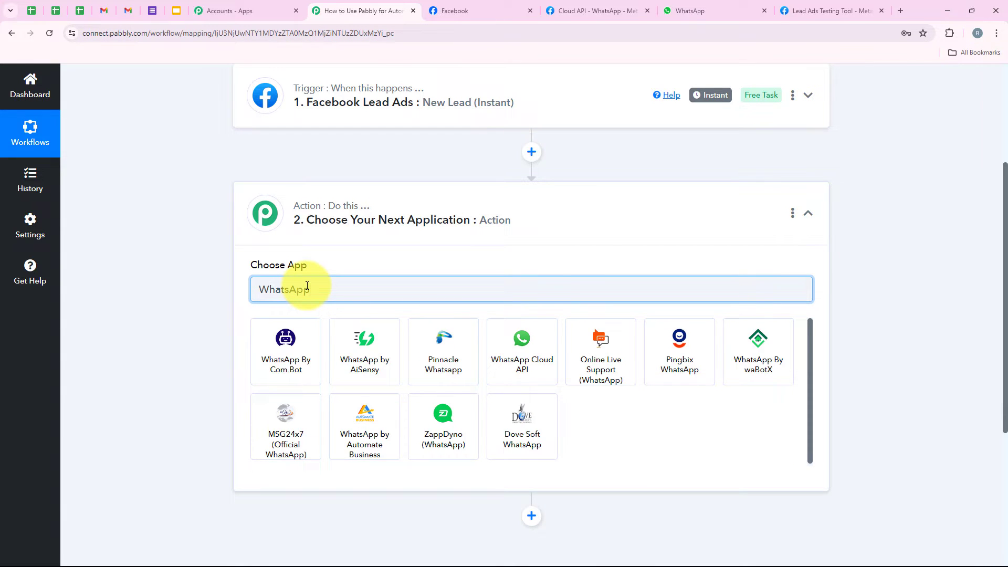
text(p Cloud)
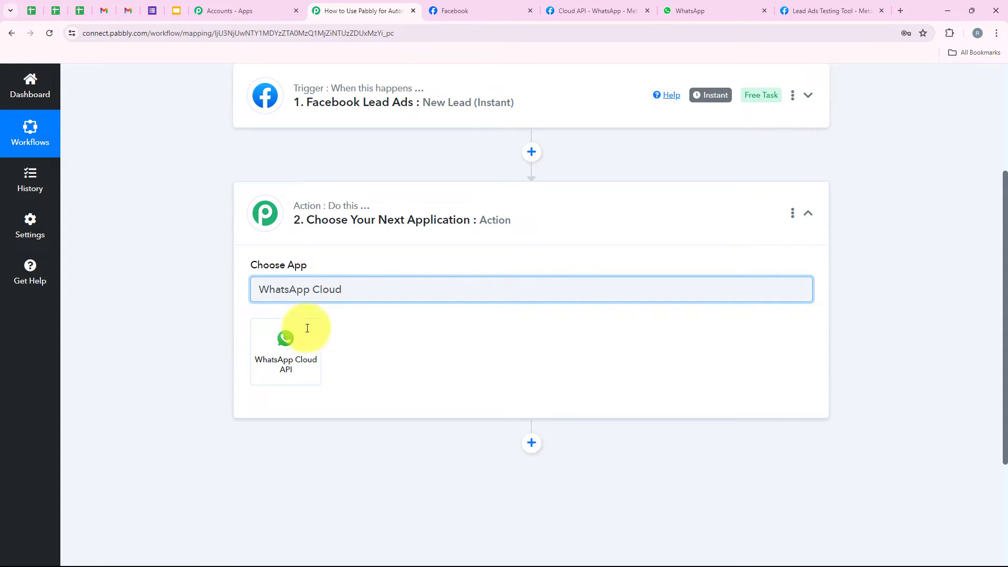
click(298, 371)
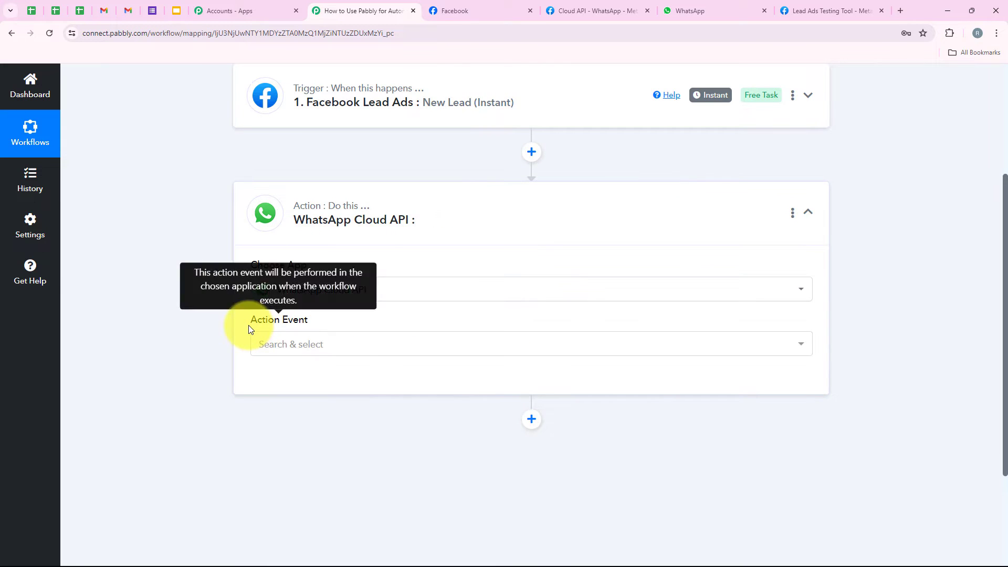
triple_click(285, 321)
click(333, 349)
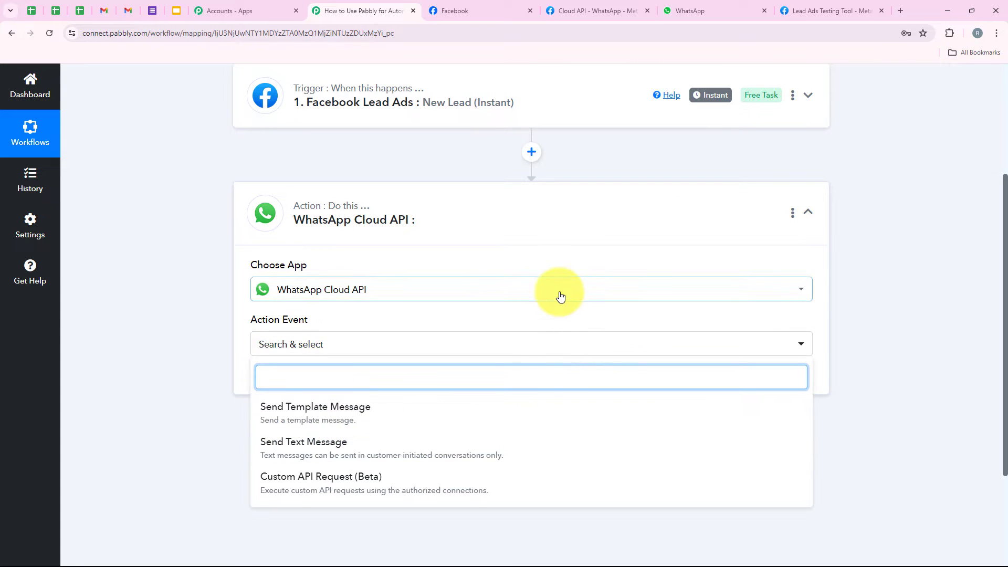
scroll(558, 293, down, 1)
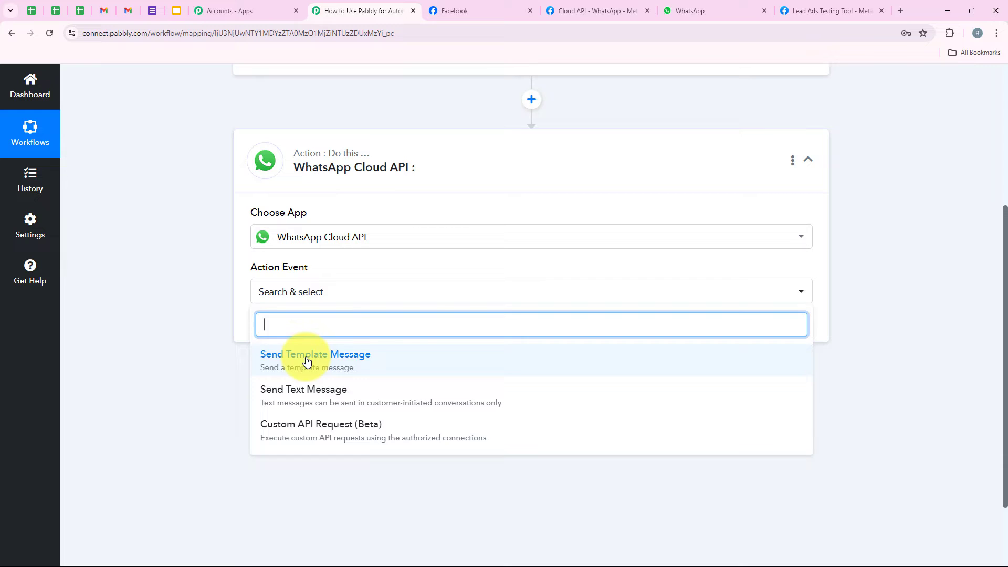
click(375, 361)
Start a new WhatsApp Cloud API connection and open the token help link.
click(269, 338)
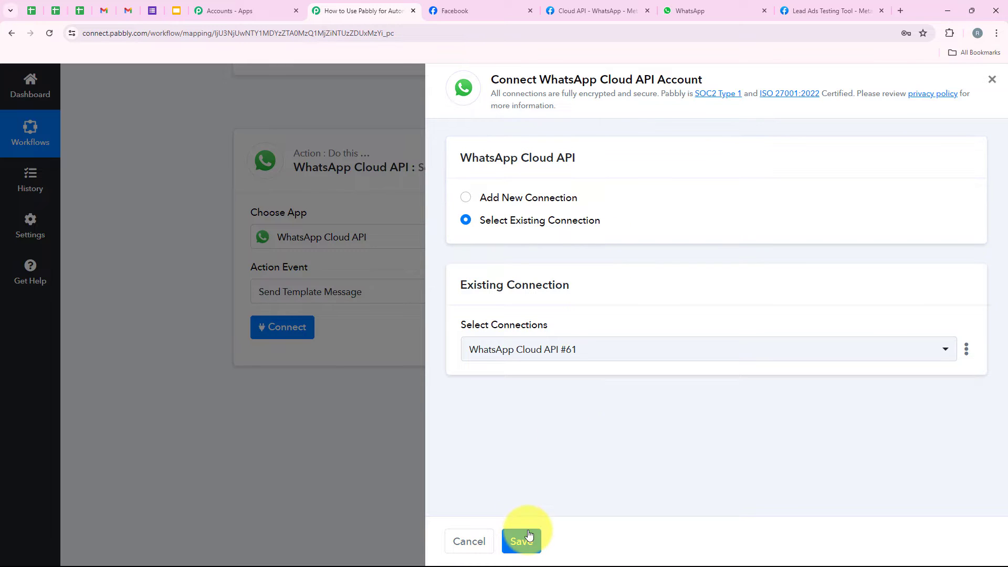
click(466, 198)
scroll(710, 297, down, 3)
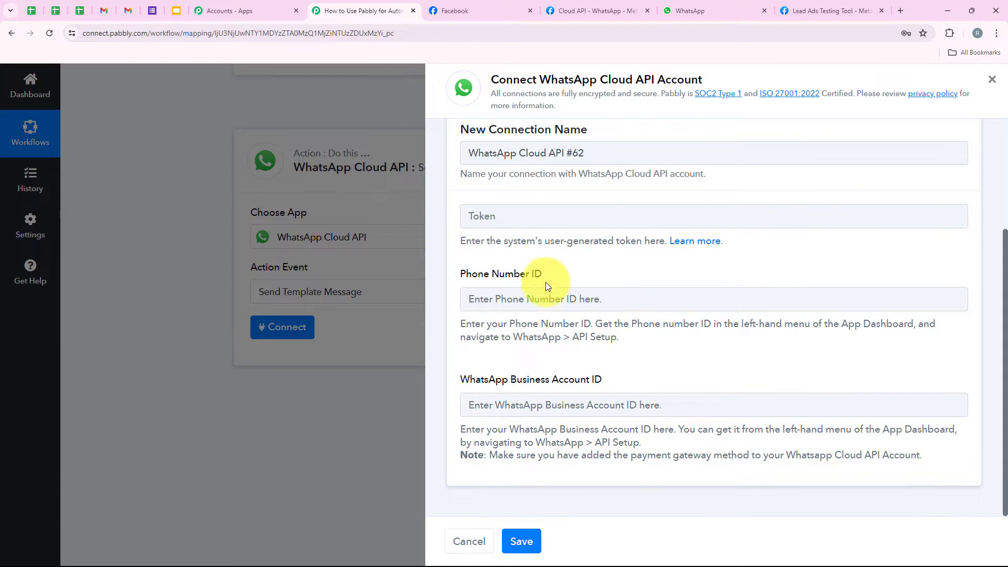
click(649, 366)
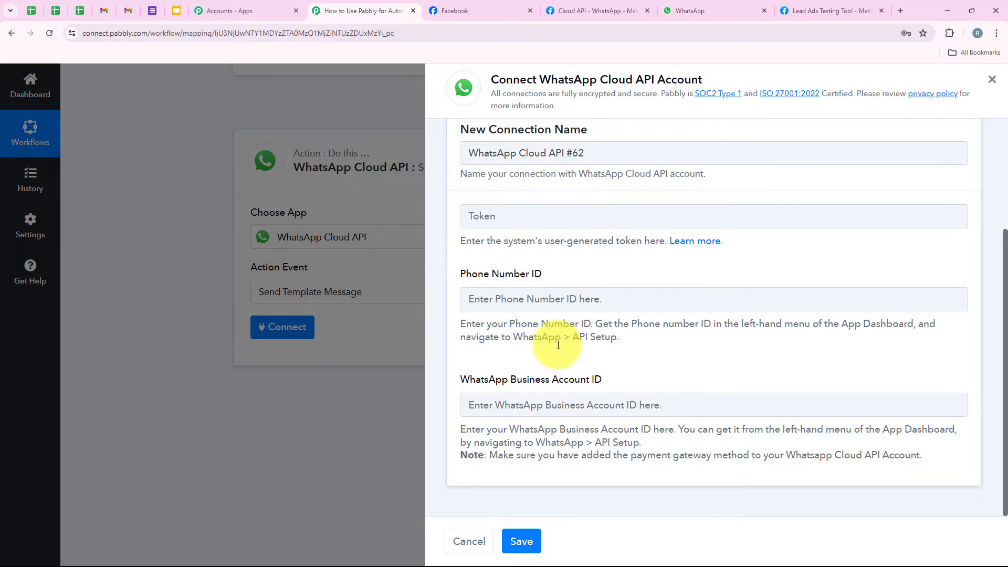
drag(459, 241, 664, 238)
click(771, 265)
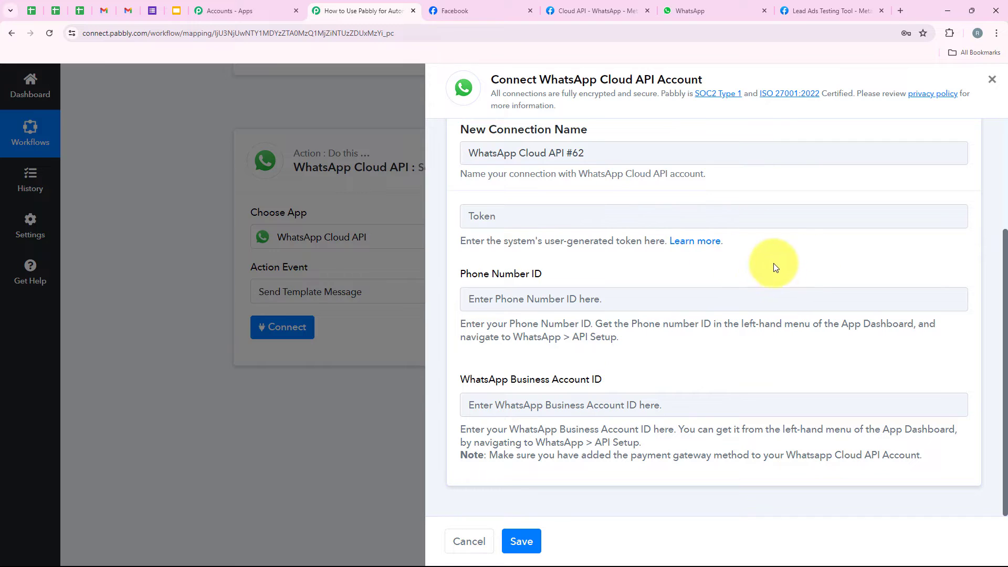
click(694, 243)
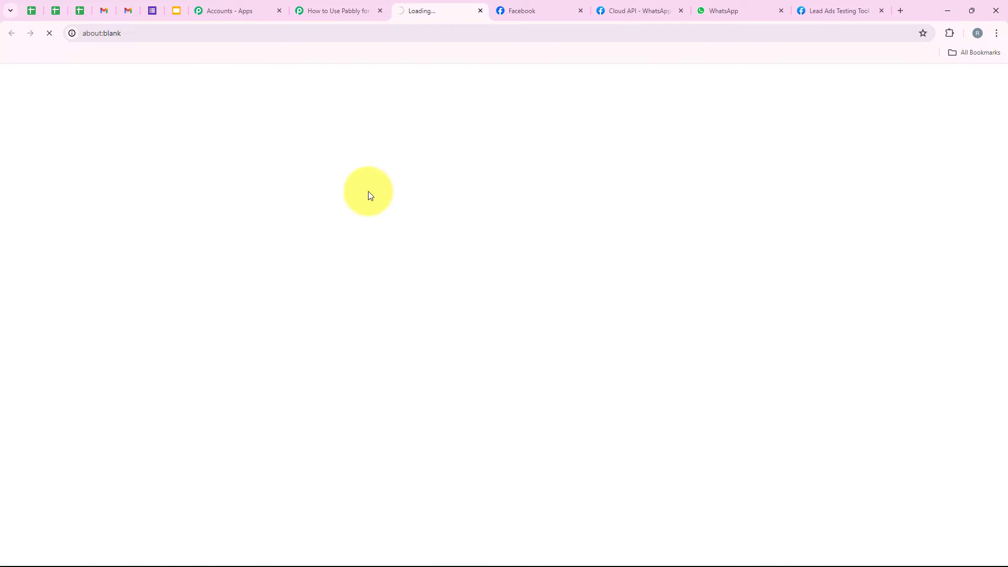
Read the setup guide, check the WhatsApp Business Account ID field, and move to Meta's API Setup page.
scroll(393, 308, down, 5)
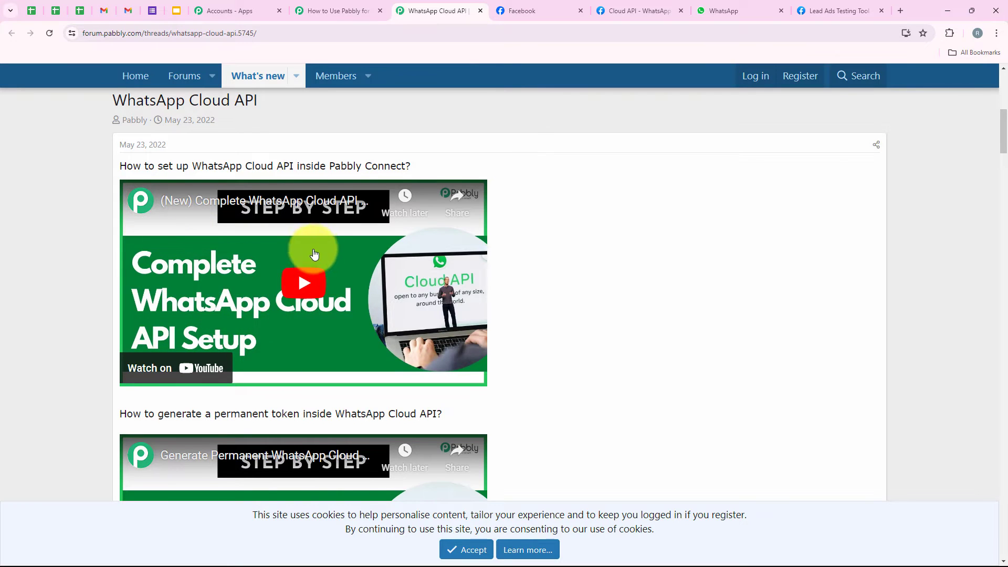
scroll(314, 254, down, 3)
scroll(304, 259, up, 4)
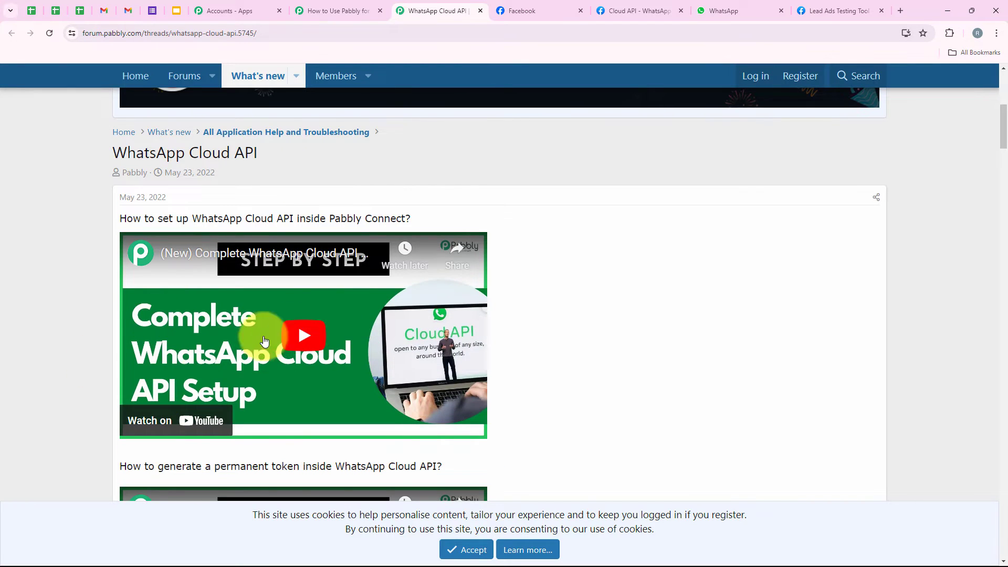
click(337, 11)
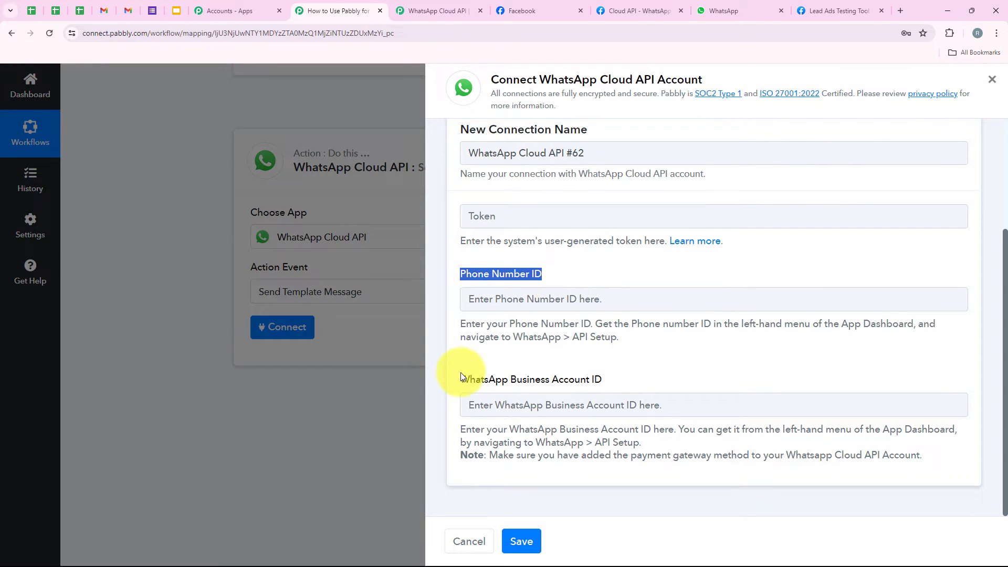
drag(461, 376, 624, 379)
click(656, 364)
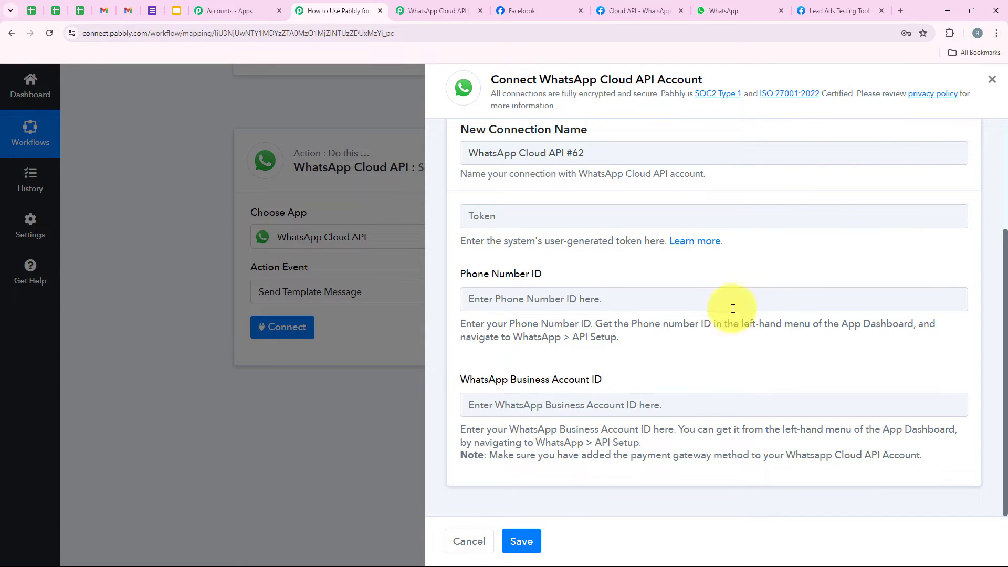
click(615, 4)
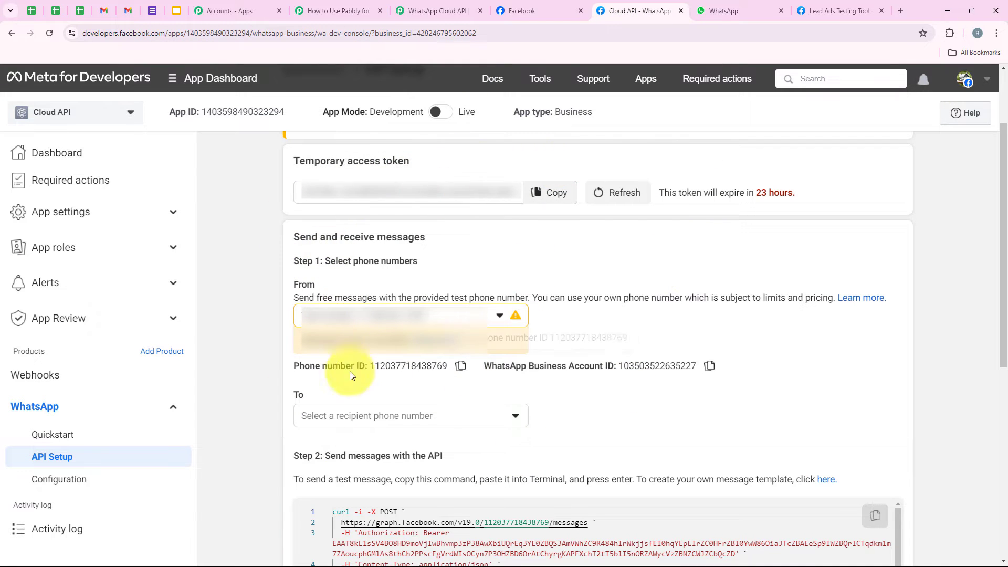
Review the temporary access token, phone number and business account IDs, and its 23-hour expiry.
drag(286, 159, 423, 167)
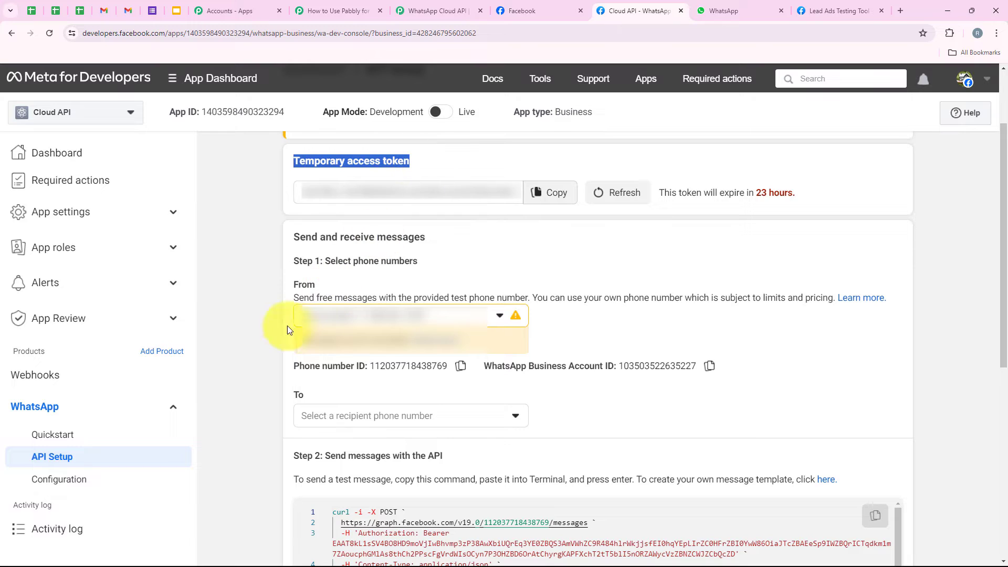
drag(278, 366, 767, 359)
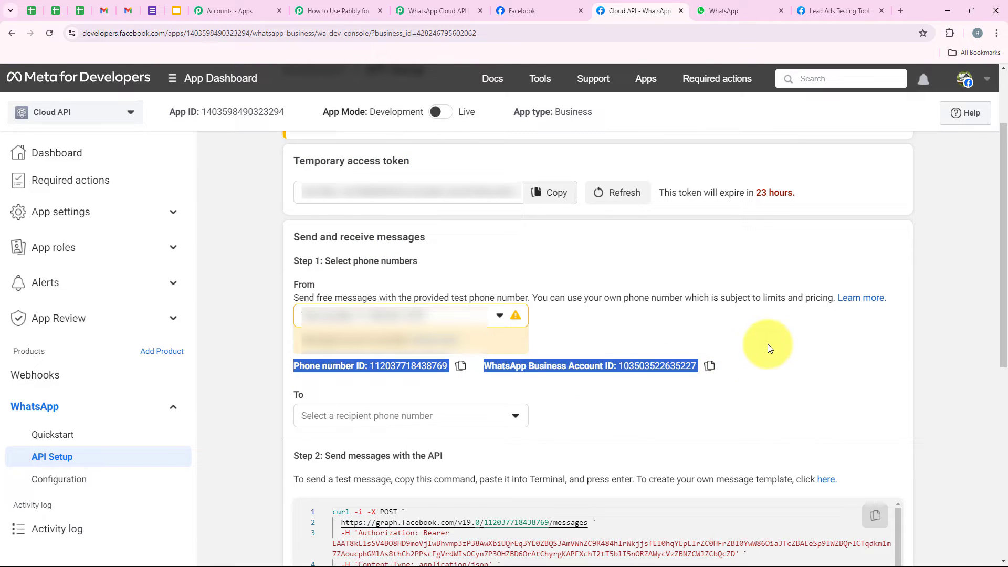
click(228, 292)
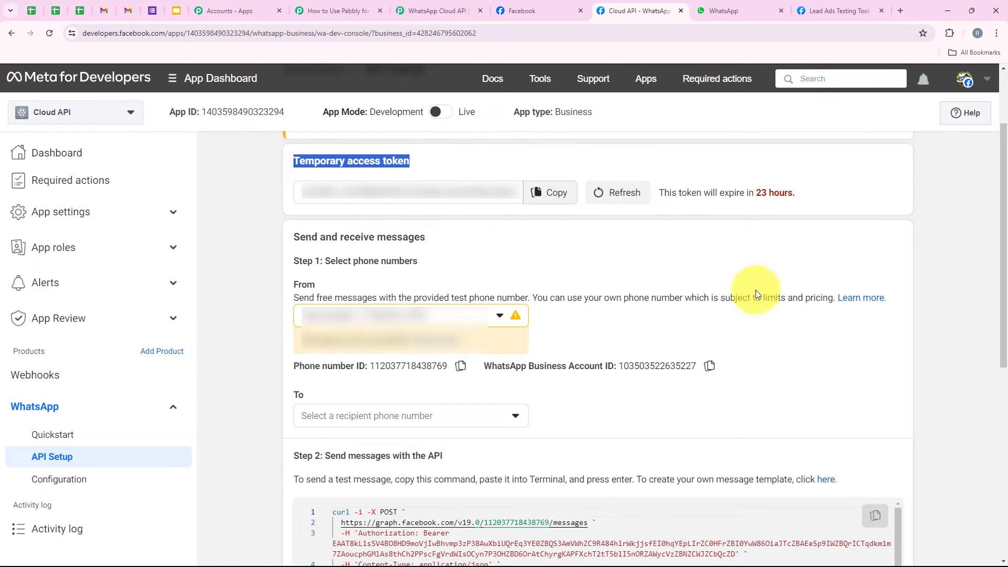
drag(663, 195, 805, 203)
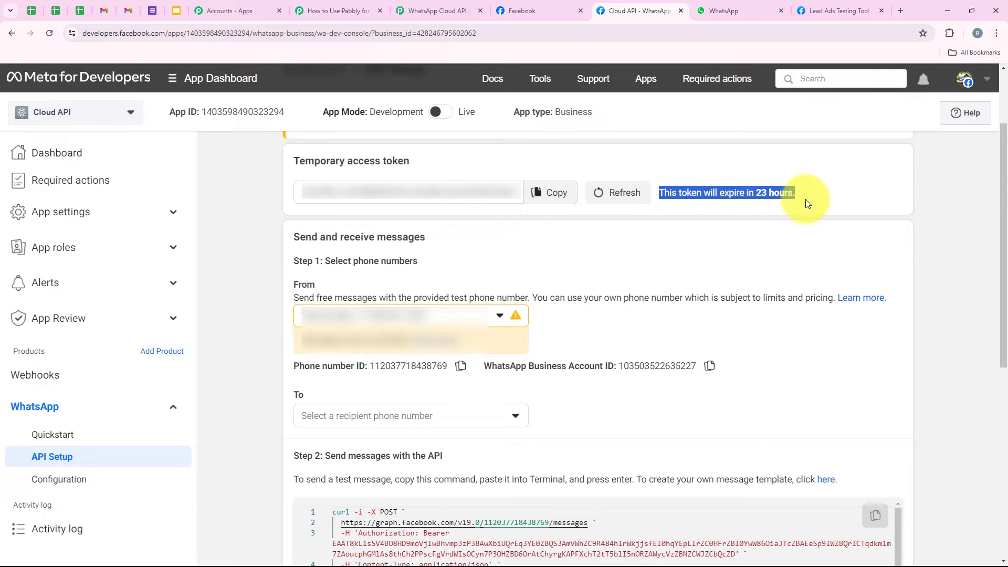
click(786, 231)
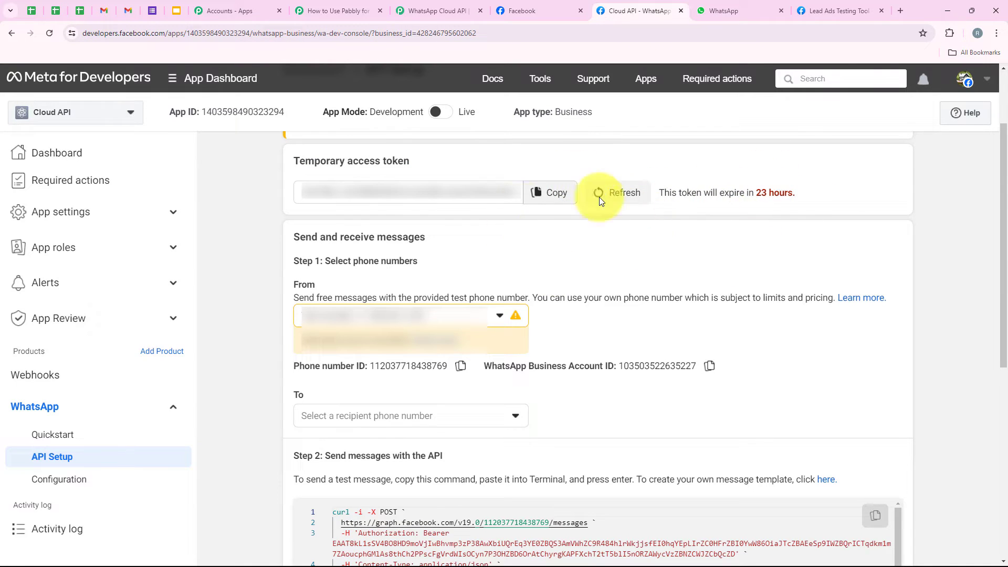
Skim the Pabbly forum's permanent-token guide, then return to Meta's API Setup page.
click(428, 9)
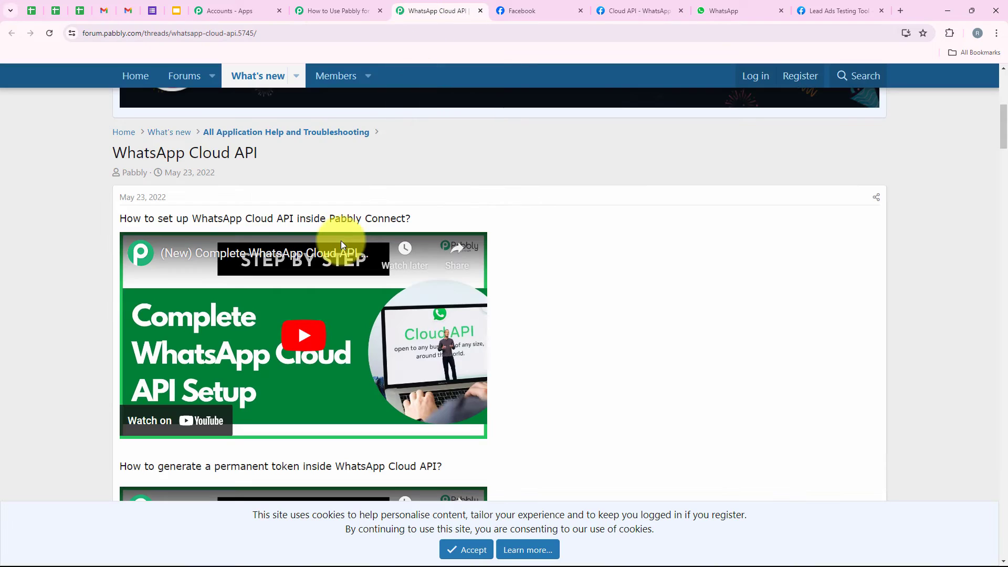
scroll(341, 252, down, 6)
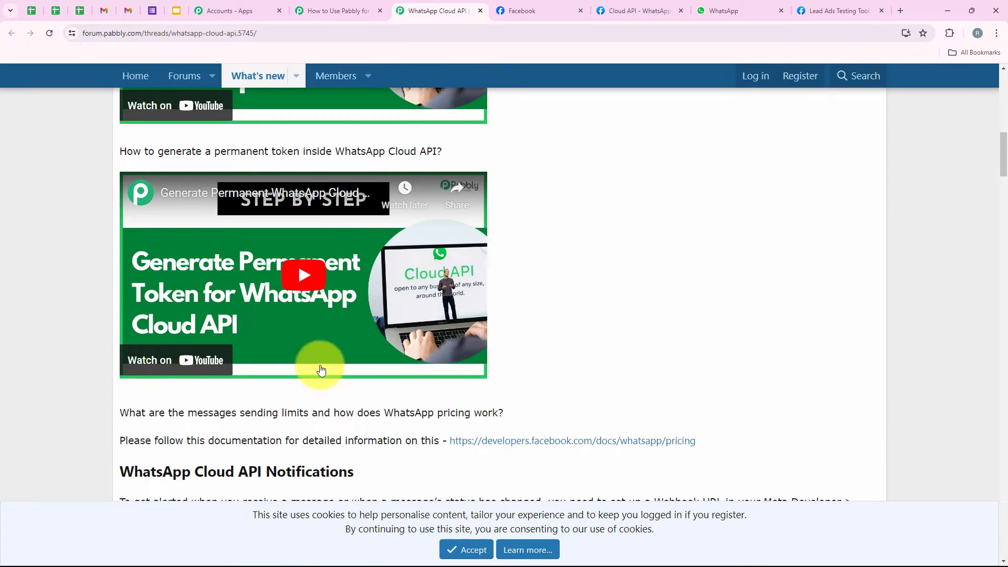
scroll(322, 367, up, 2)
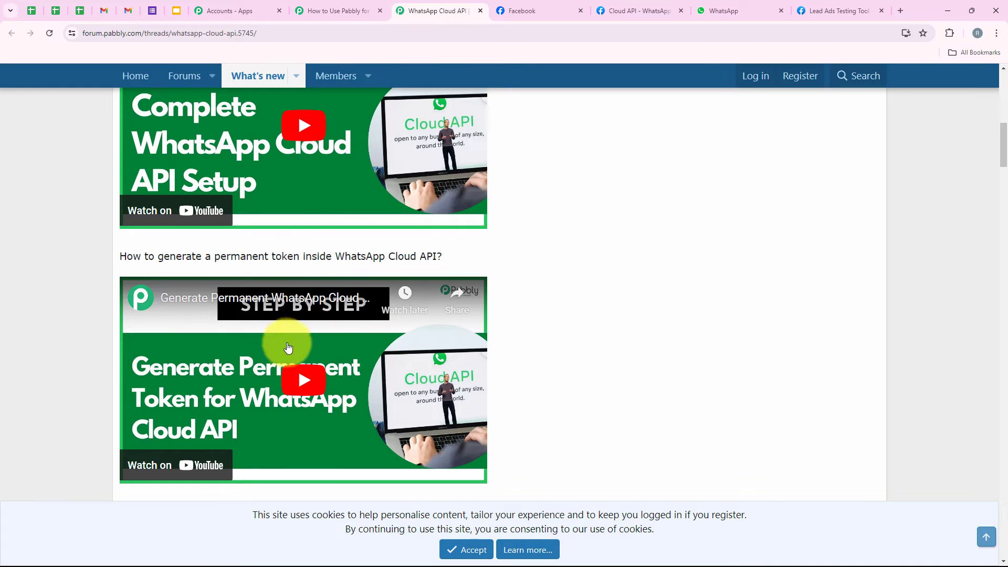
scroll(292, 339, up, 2)
scroll(294, 344, up, 1)
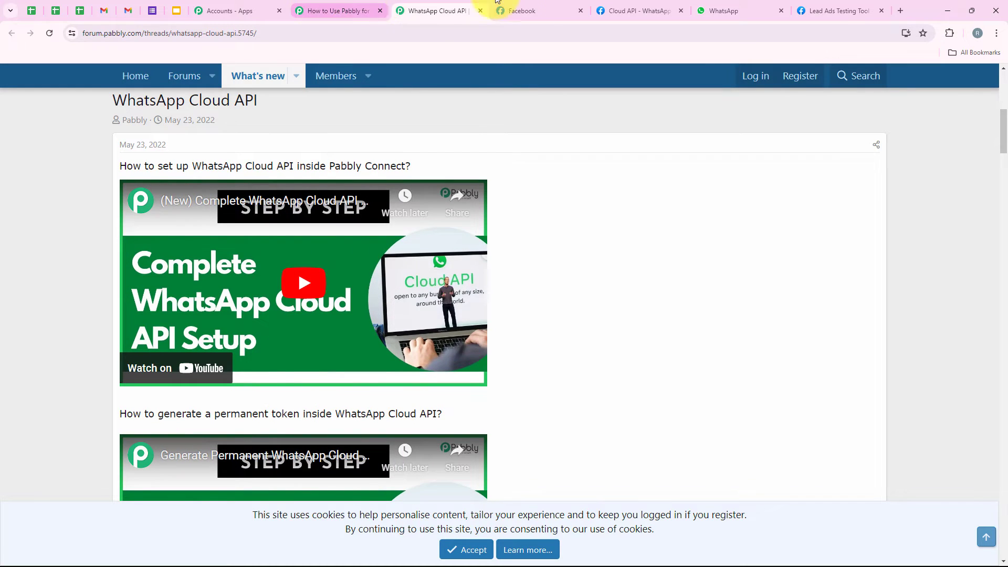
click(638, 11)
Copy the temporary access token and paste it into Pabbly's connection token field.
mouse_move(539, 78)
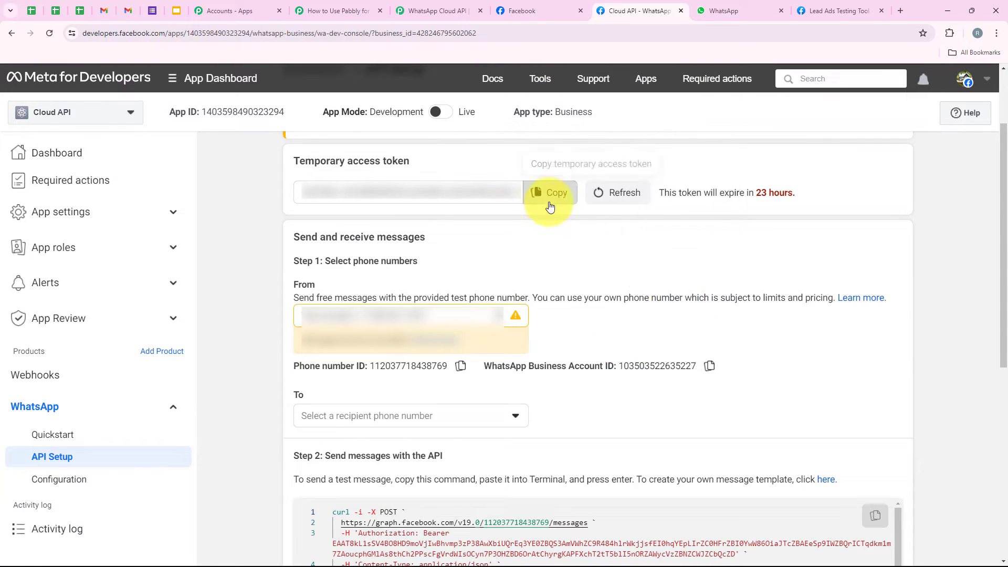
click(540, 192)
click(336, 10)
right_click(506, 228)
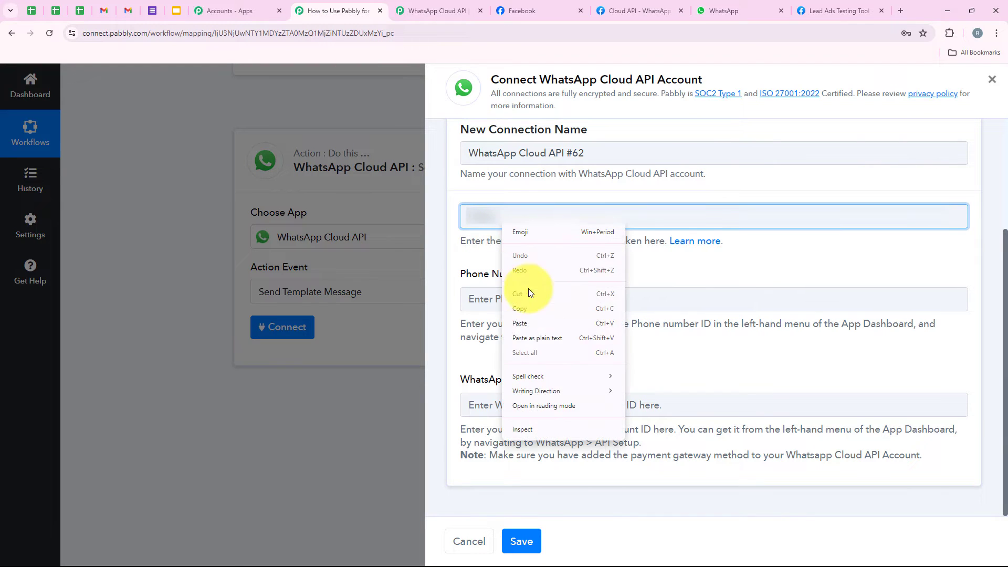
click(478, 322)
Fill in the Phone Number ID and review the Template Name field of the connection form.
click(557, 299)
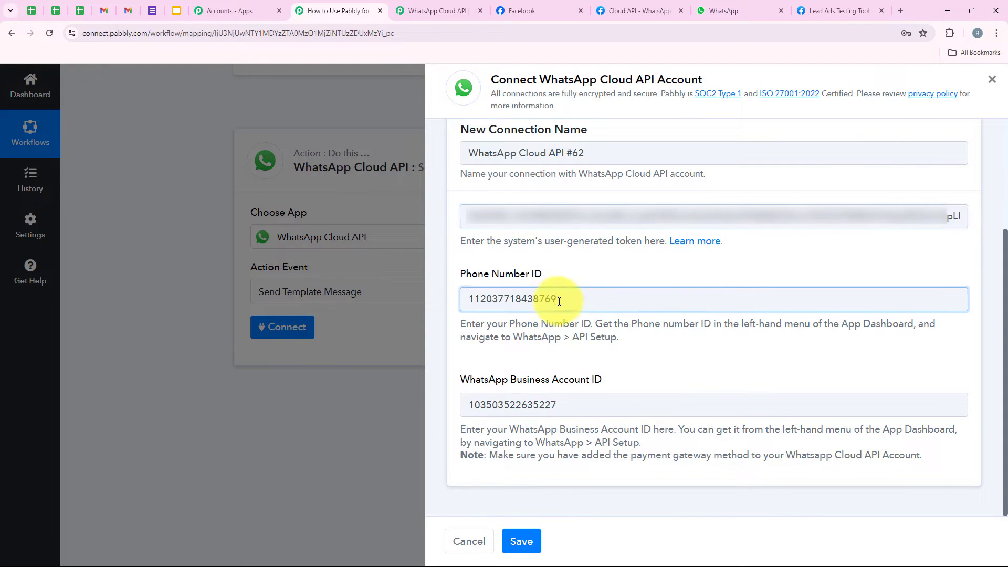
click(582, 330)
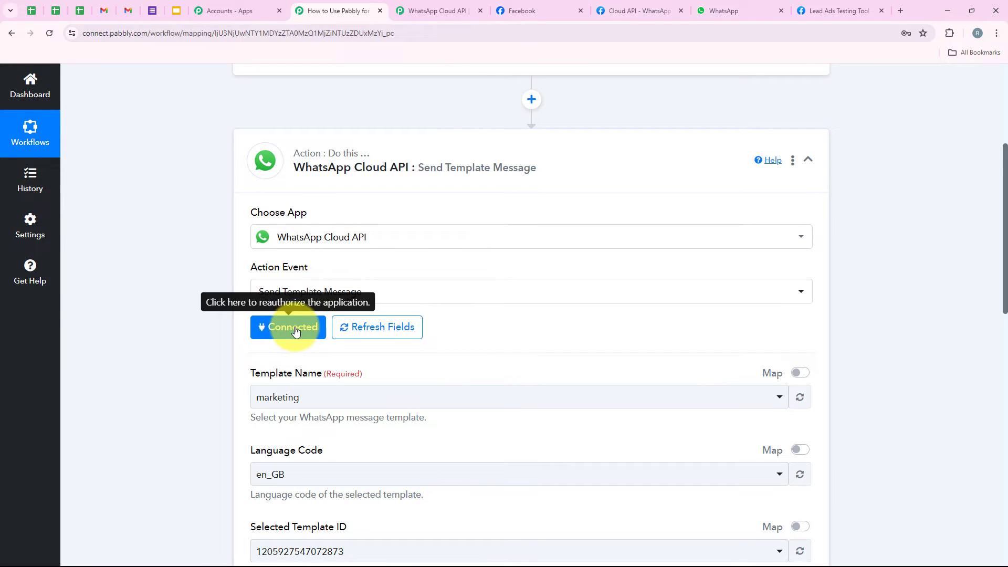
scroll(299, 336, down, 5)
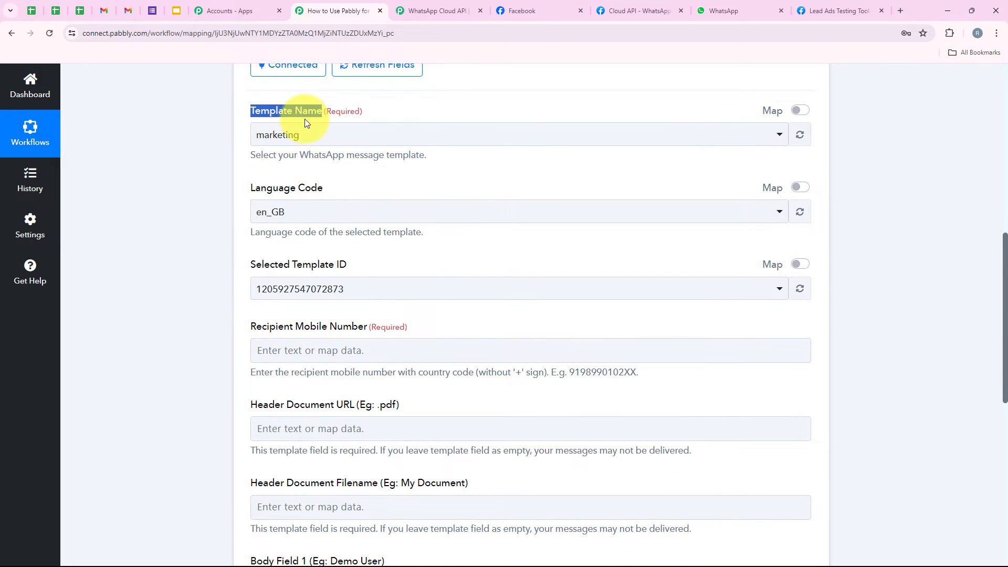
click(204, 343)
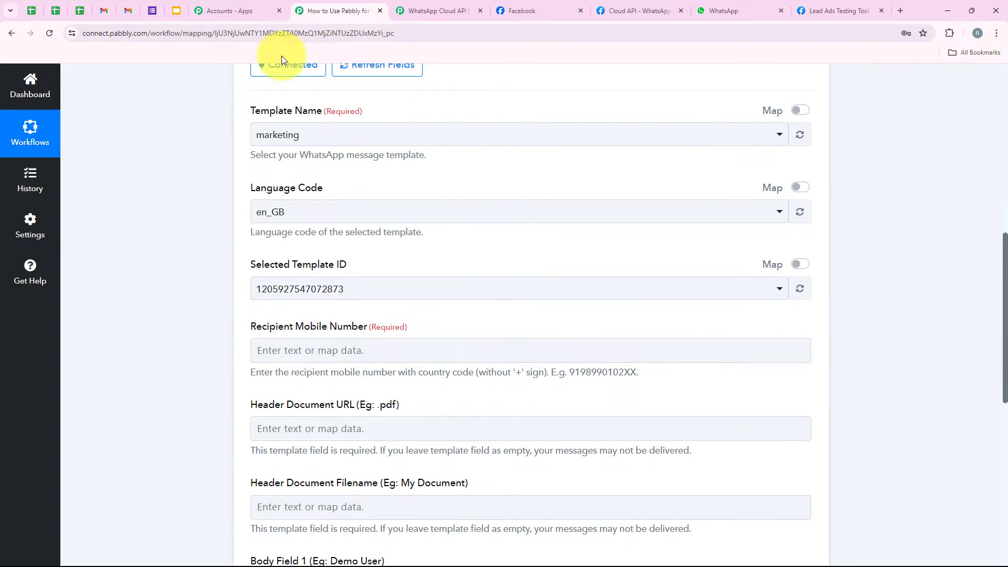
scroll(356, 242, up, 1)
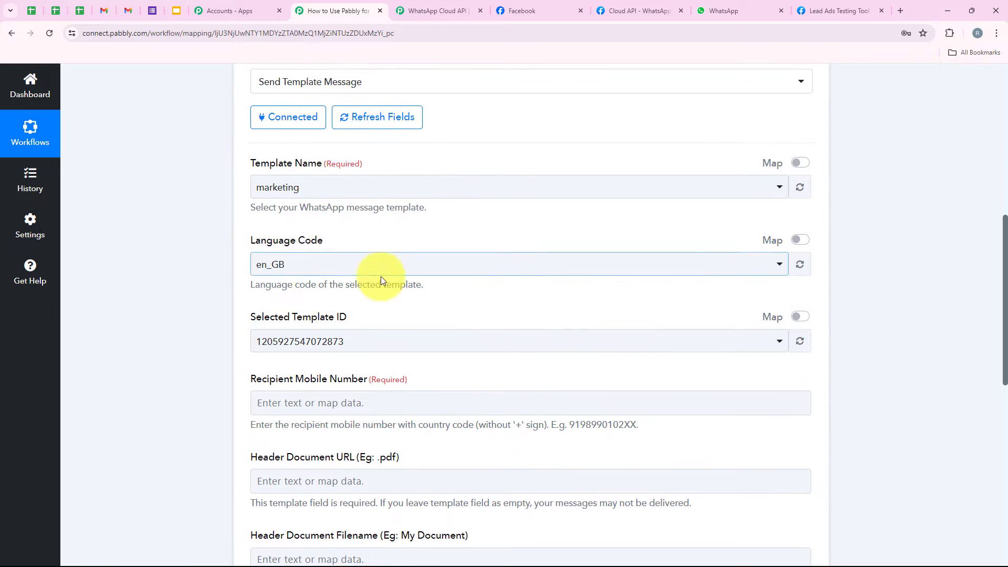
click(631, 4)
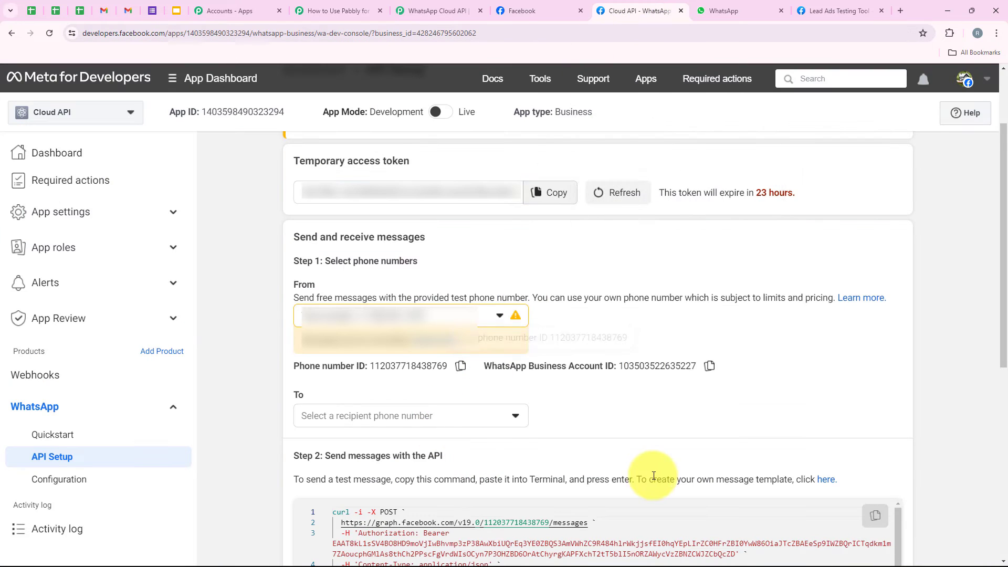
Open Message templates from the Step 2 link to check the English (UK) marketing template, then list Pabbly's templates.
drag(639, 478, 739, 479)
drag(834, 477, 843, 477)
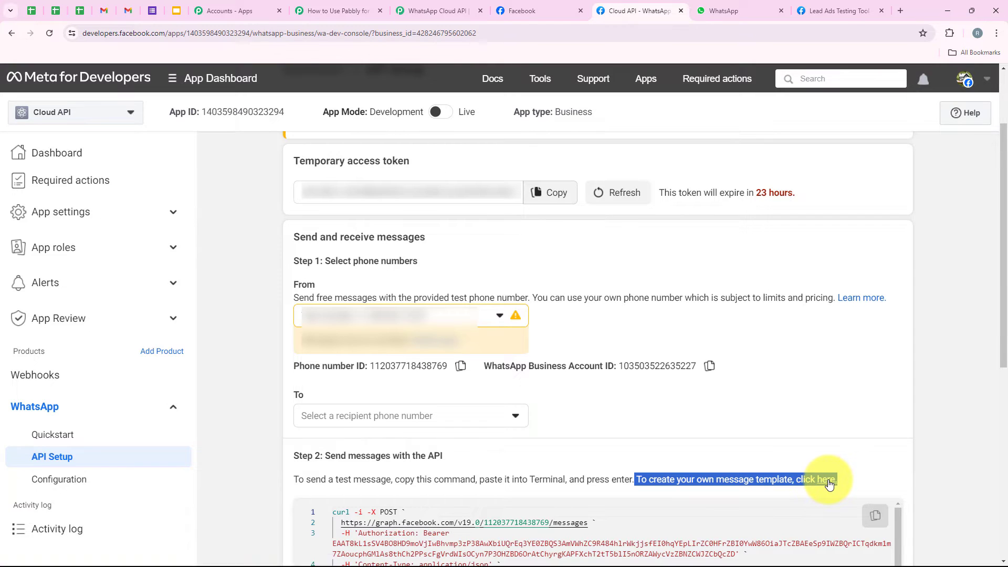
click(829, 482)
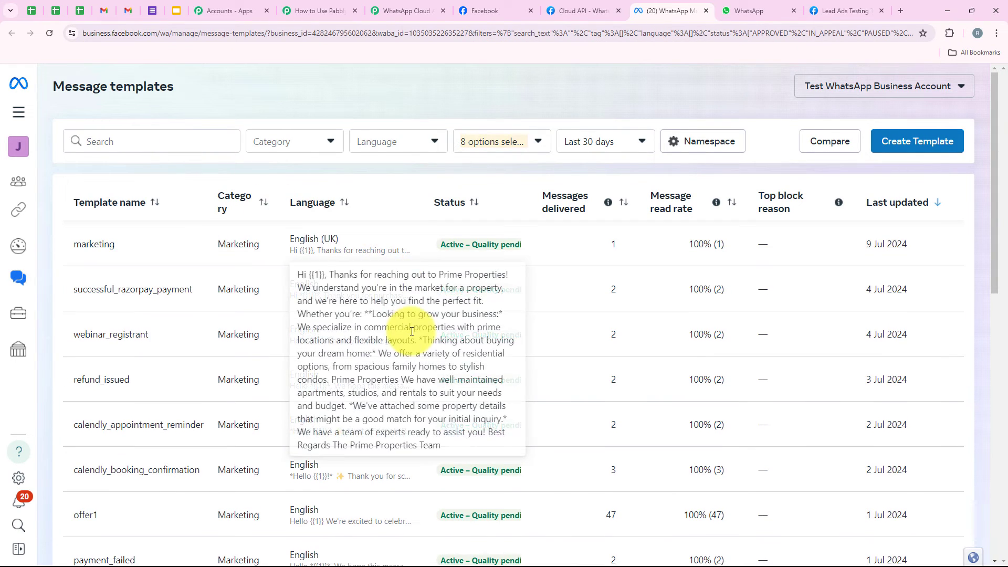
scroll(427, 360, down, 3)
scroll(405, 472, up, 3)
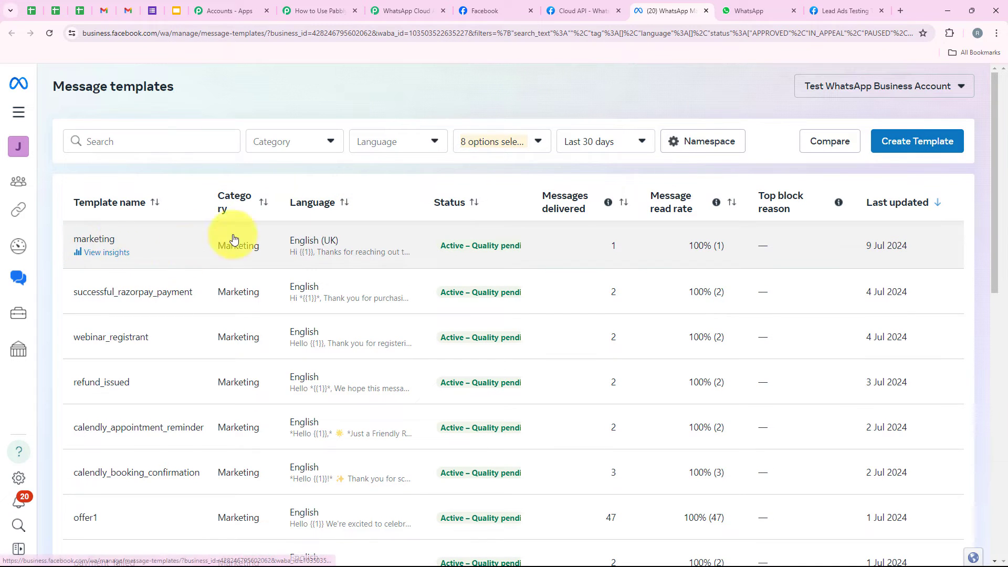
click(315, 11)
click(285, 198)
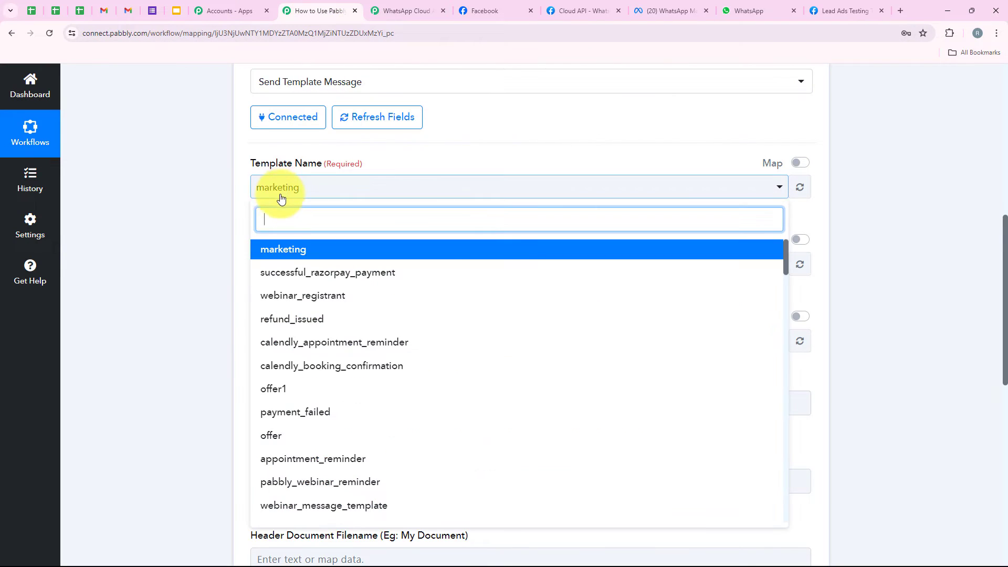
click(290, 253)
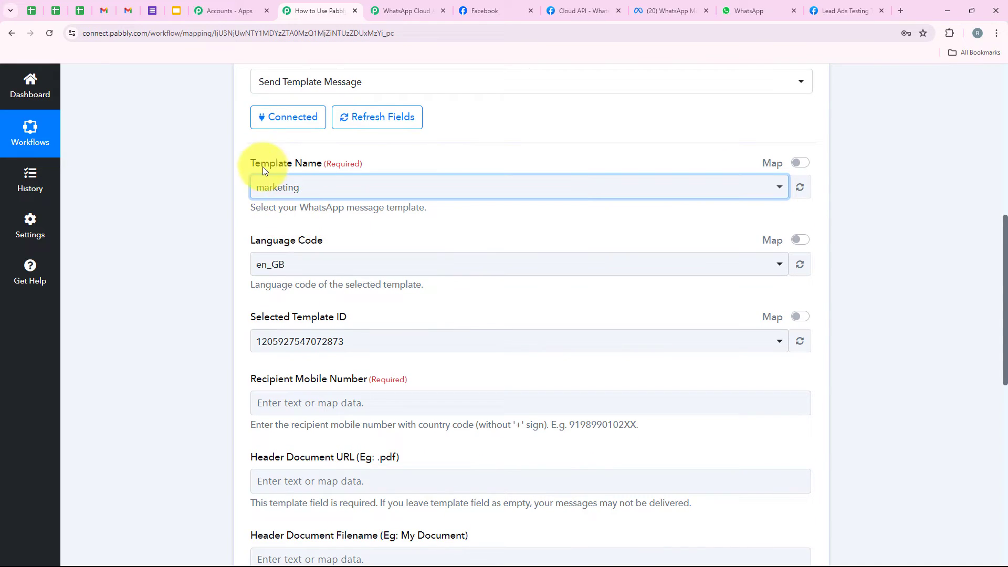
drag(255, 165, 307, 168)
click(344, 243)
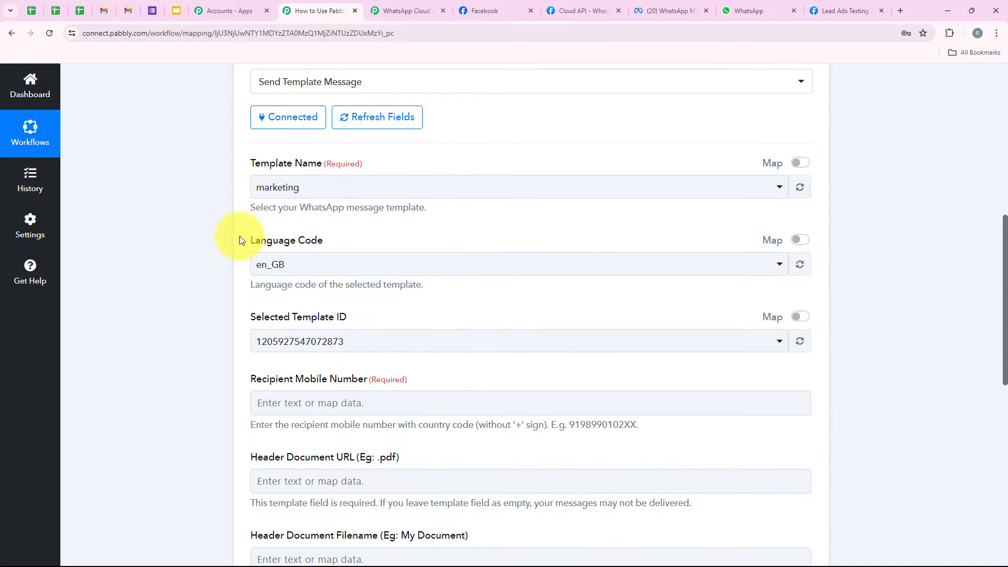
drag(240, 240, 328, 241)
scroll(313, 272, down, 2)
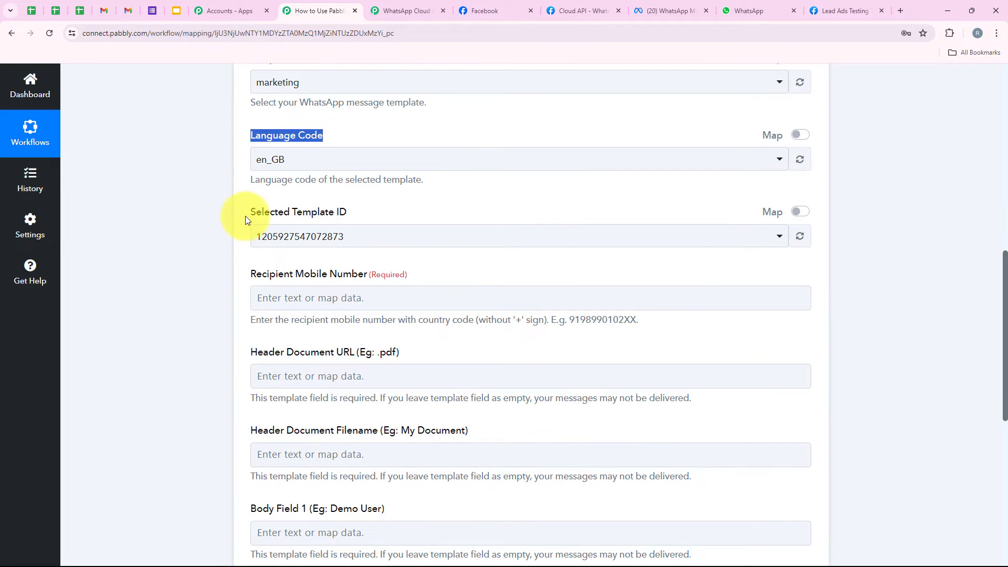
click(350, 213)
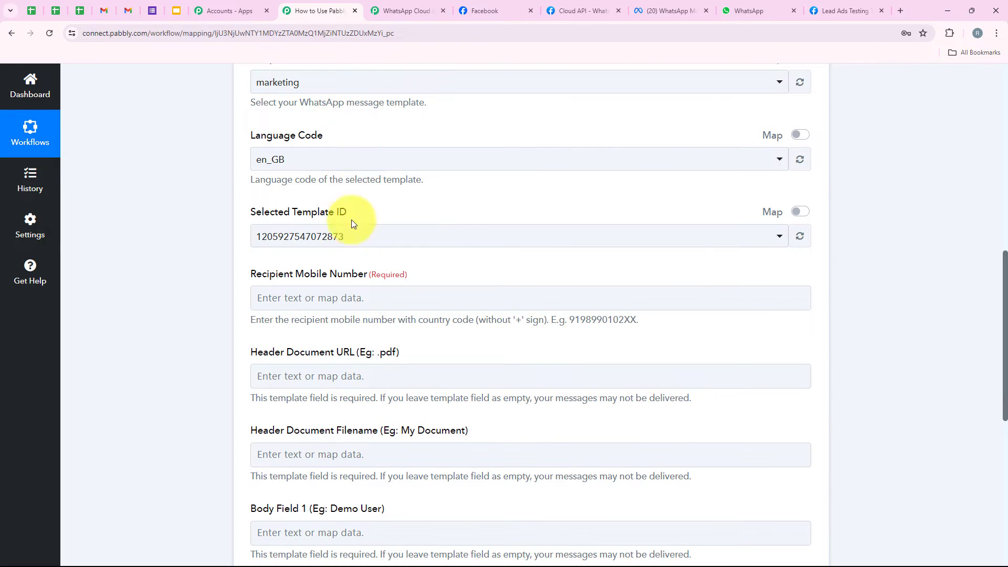
scroll(419, 183, down, 2)
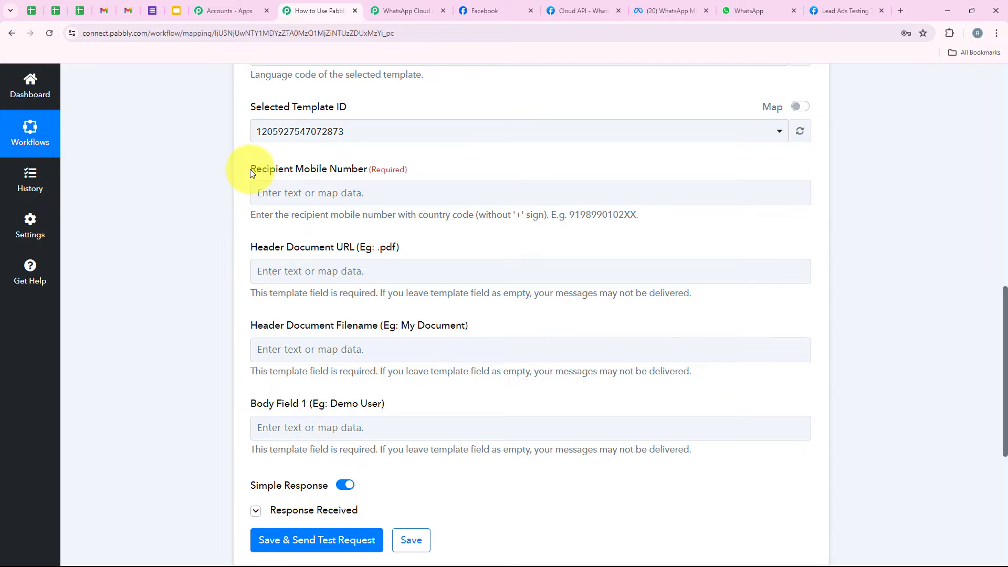
drag(250, 169, 350, 178)
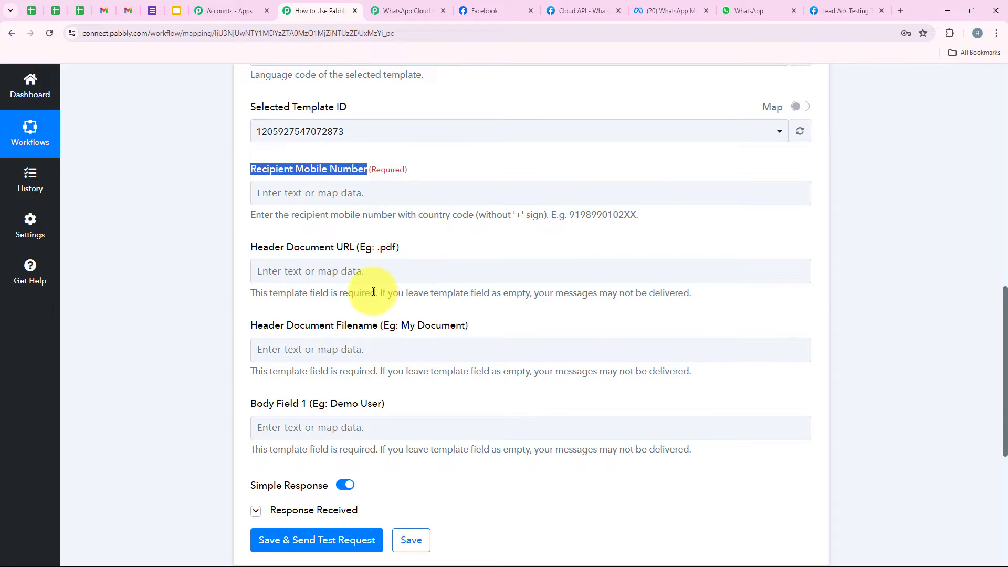
Browse the Facebook lead fields available for mapping into Recipient Mobile Number.
click(272, 193)
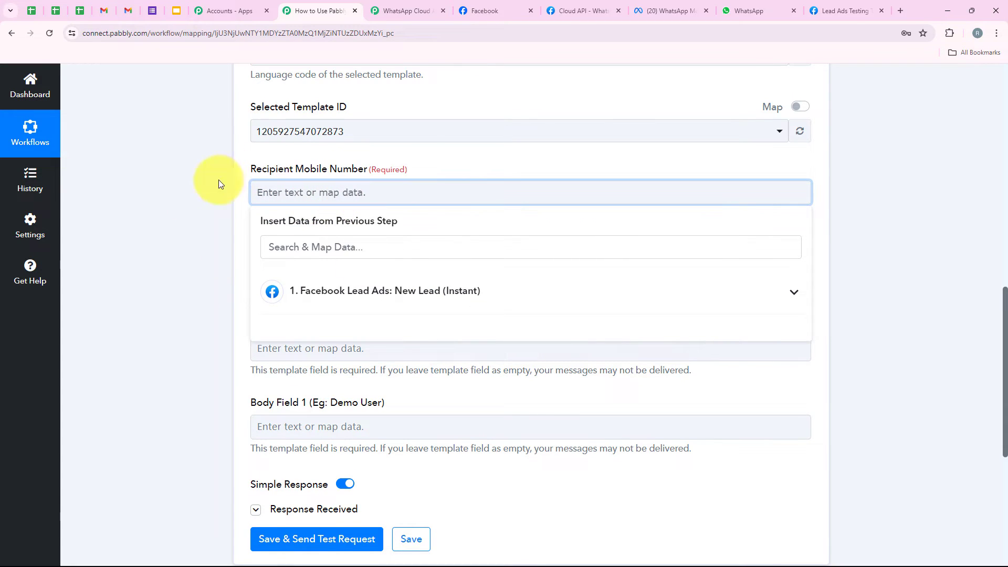
click(196, 221)
click(266, 191)
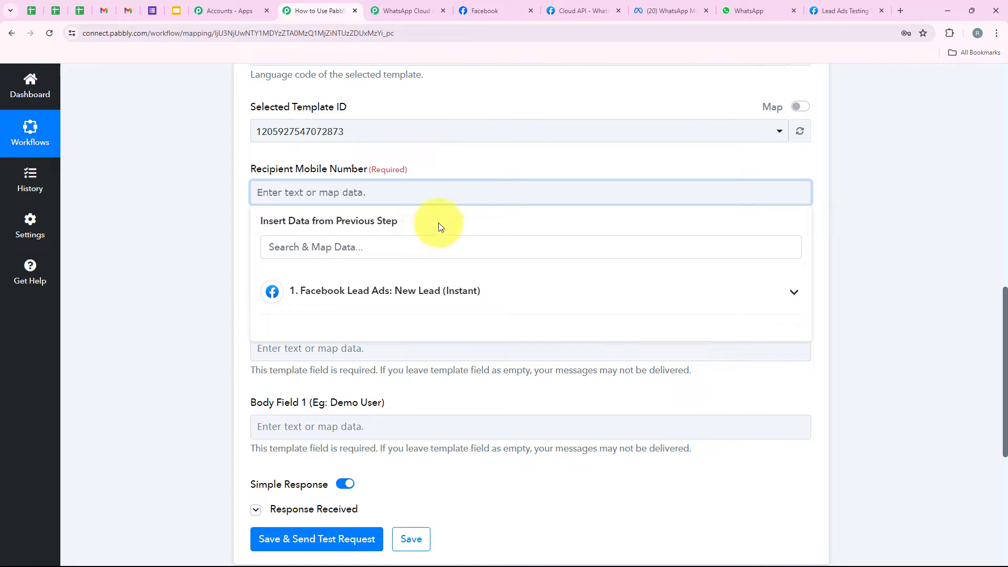
click(314, 299)
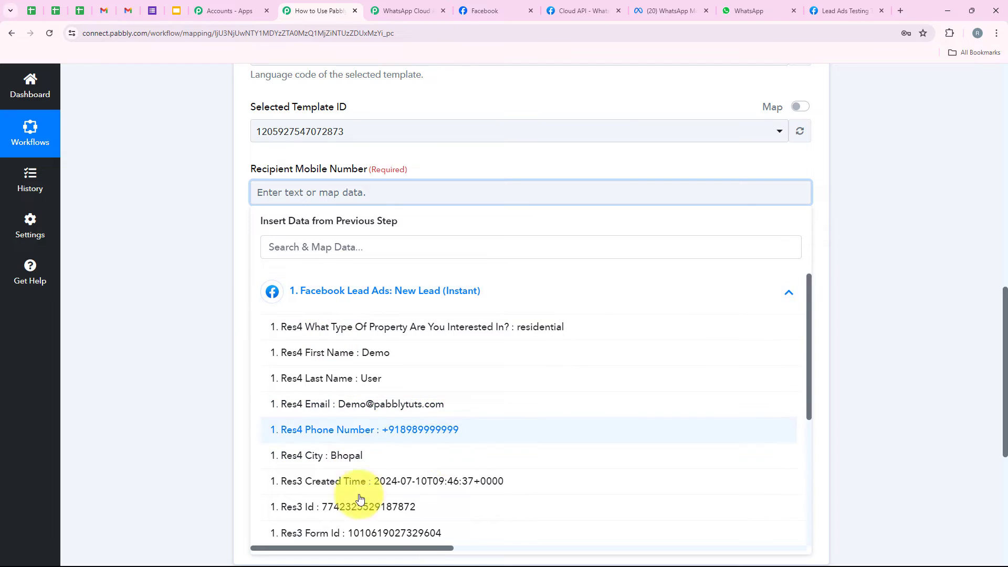
click(234, 297)
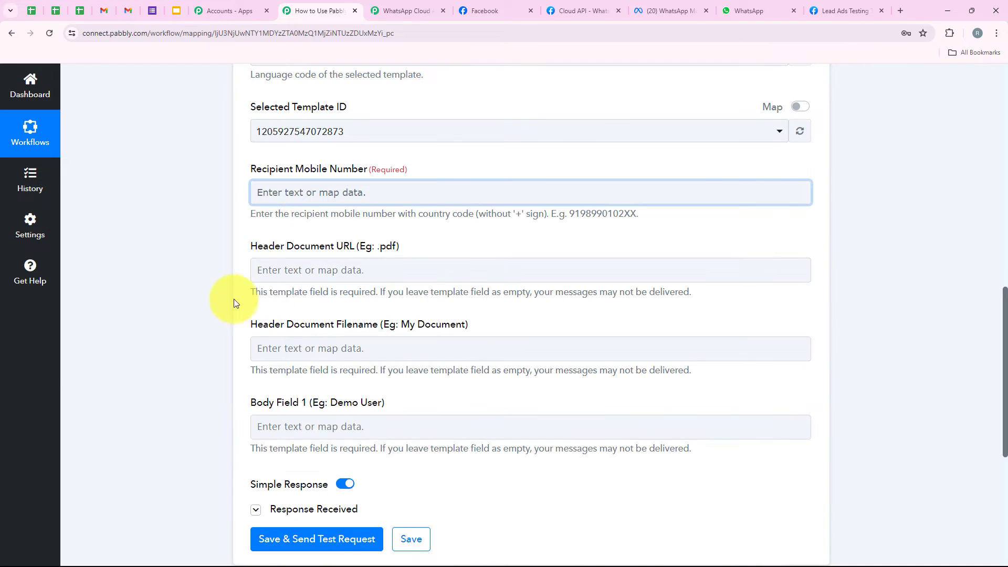
click(292, 192)
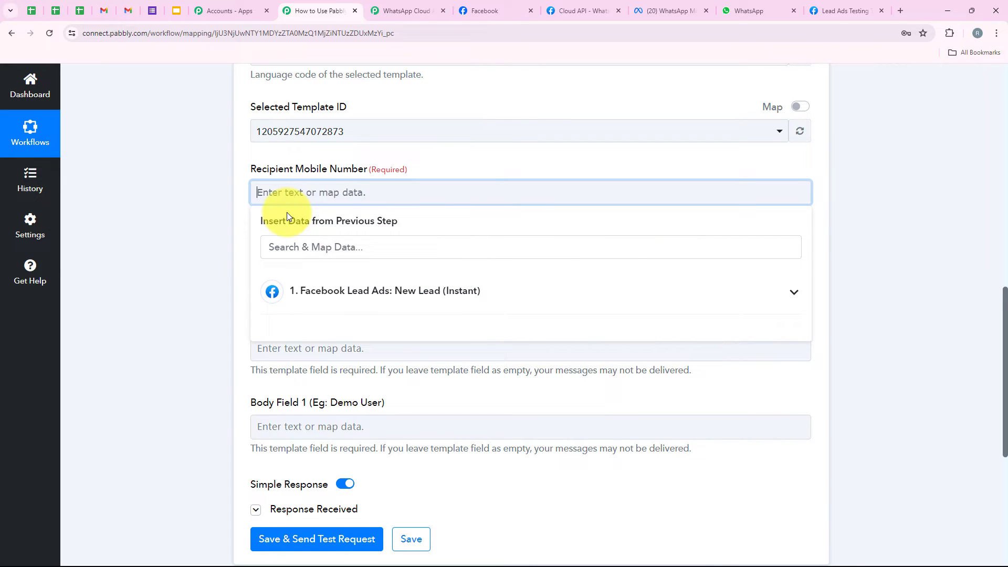
click(333, 290)
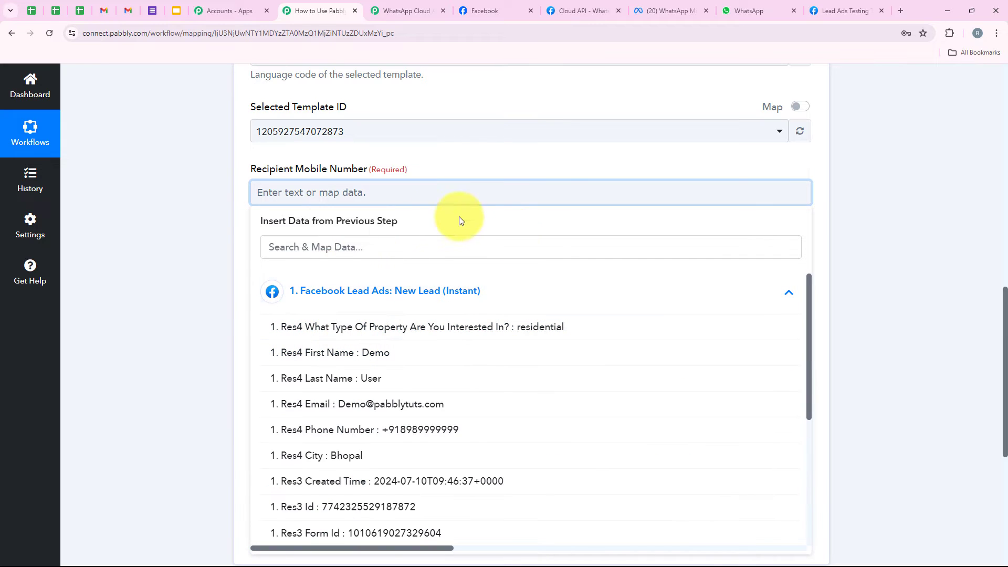
click(228, 240)
click(286, 191)
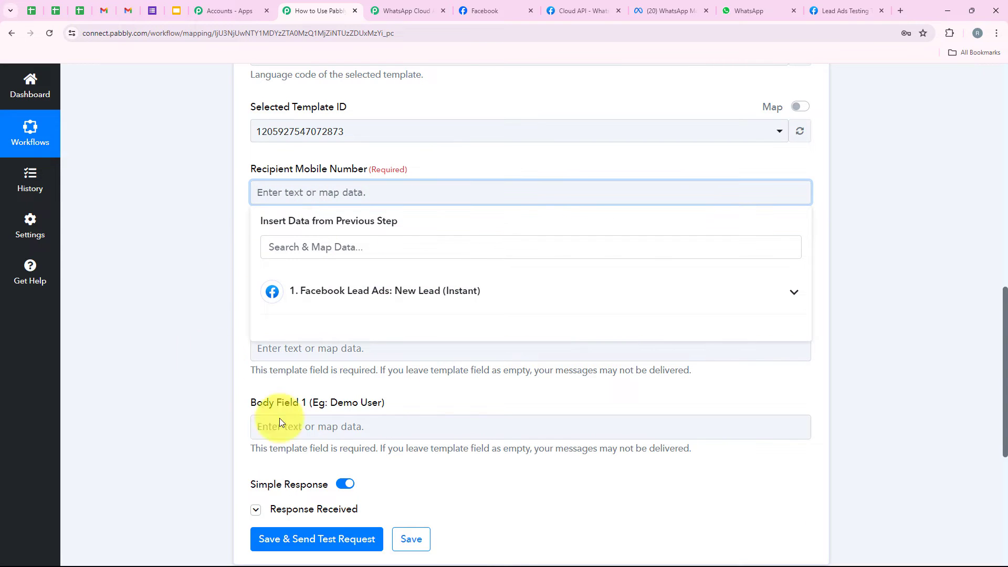
click(209, 197)
click(292, 192)
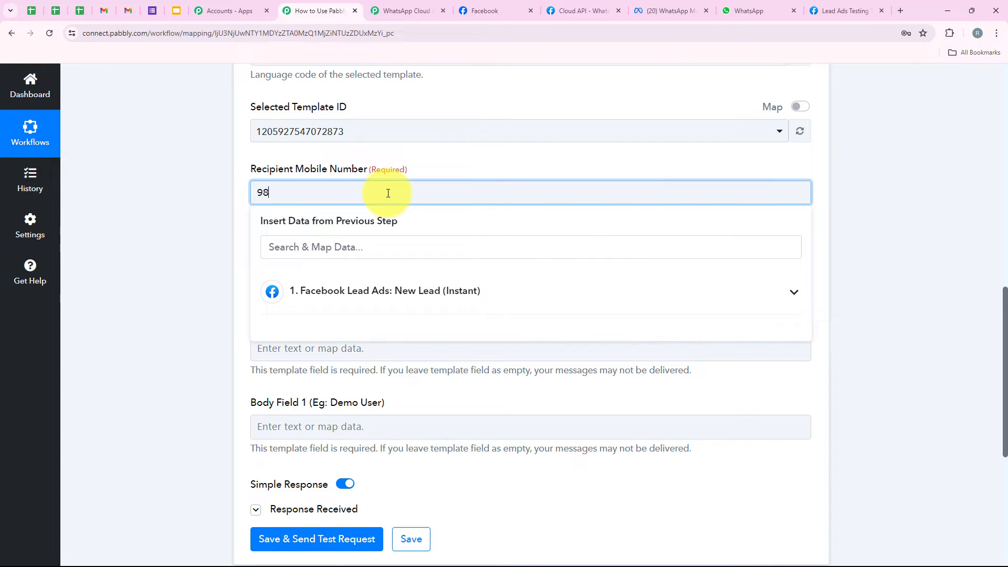
Replace the hard-coded recipient number with the lead's Res4 Phone Number.
drag(388, 193, 220, 202)
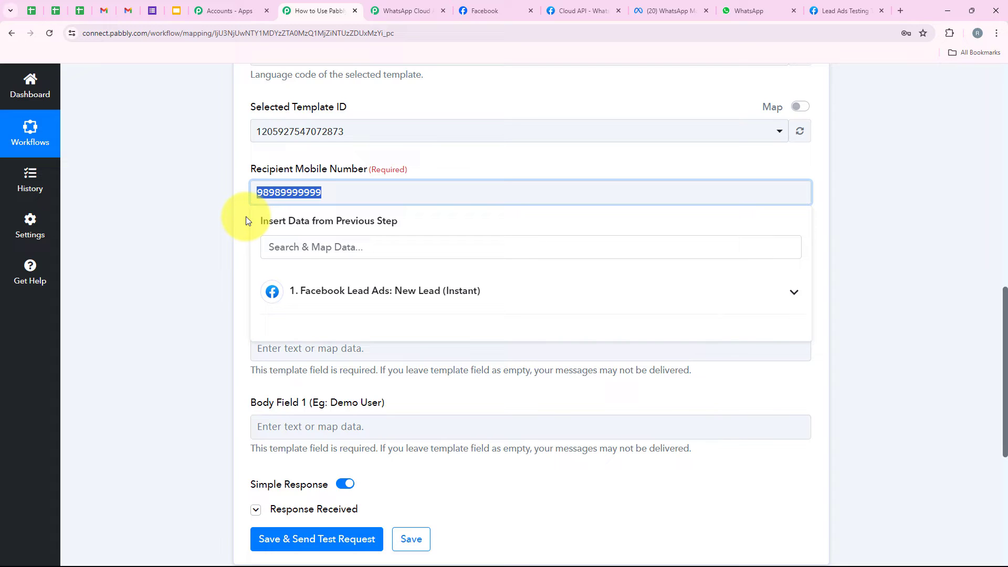
key(BackSpace)
click(512, 283)
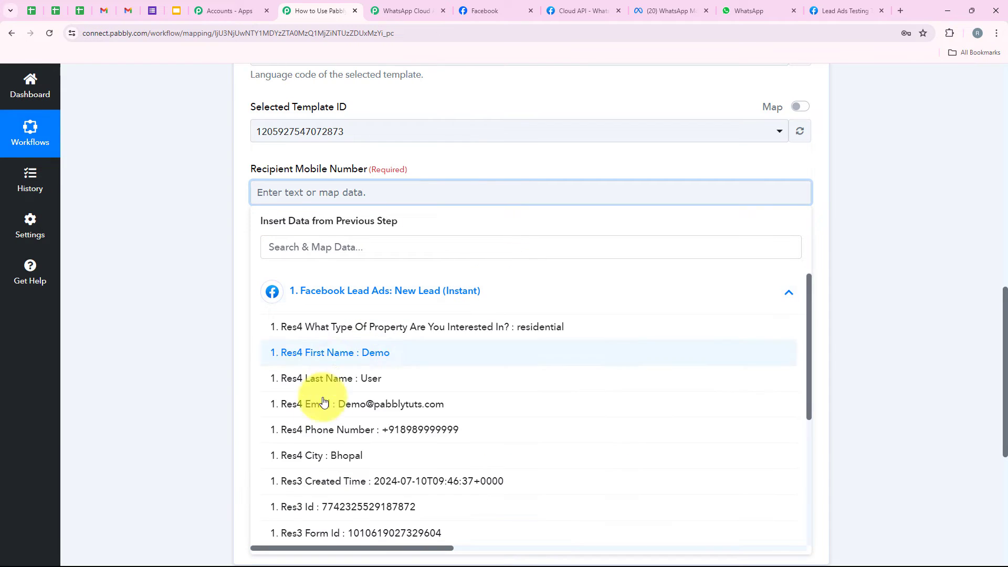
click(323, 436)
click(205, 278)
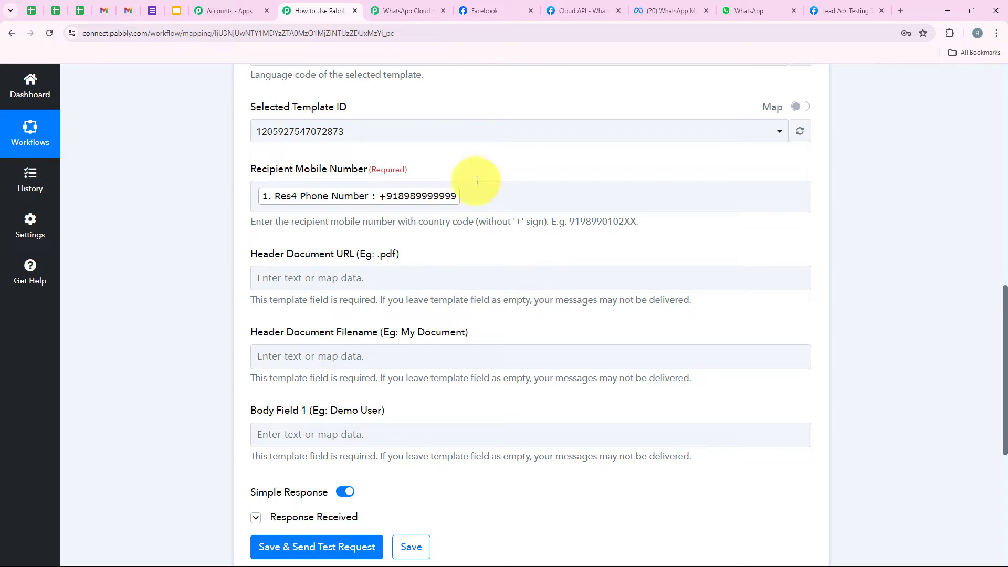
Review the Header Document URL, Header Document Filename and Body Field 1 fields still to fill.
scroll(210, 275, down, 1)
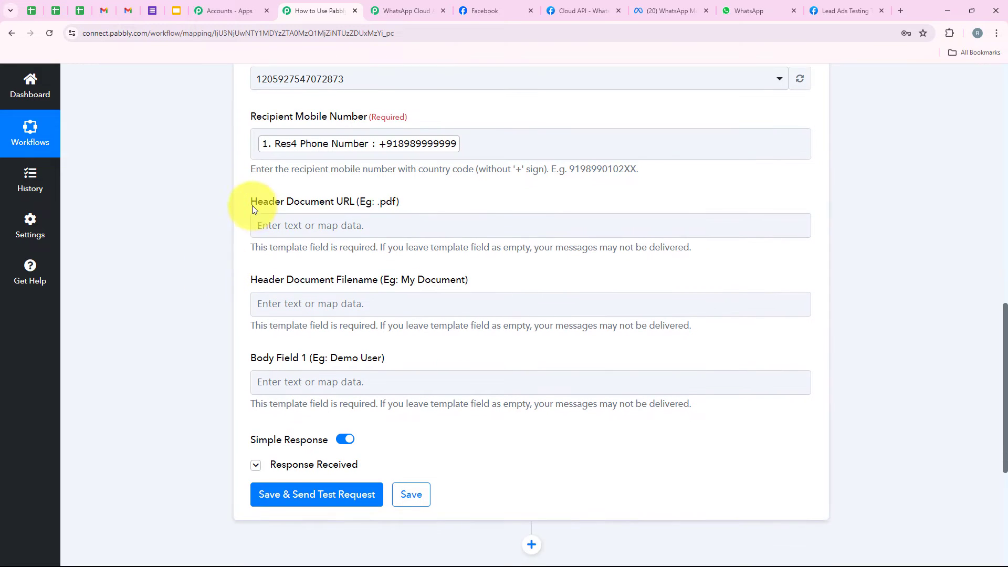
drag(287, 206, 348, 210)
drag(232, 279, 331, 288)
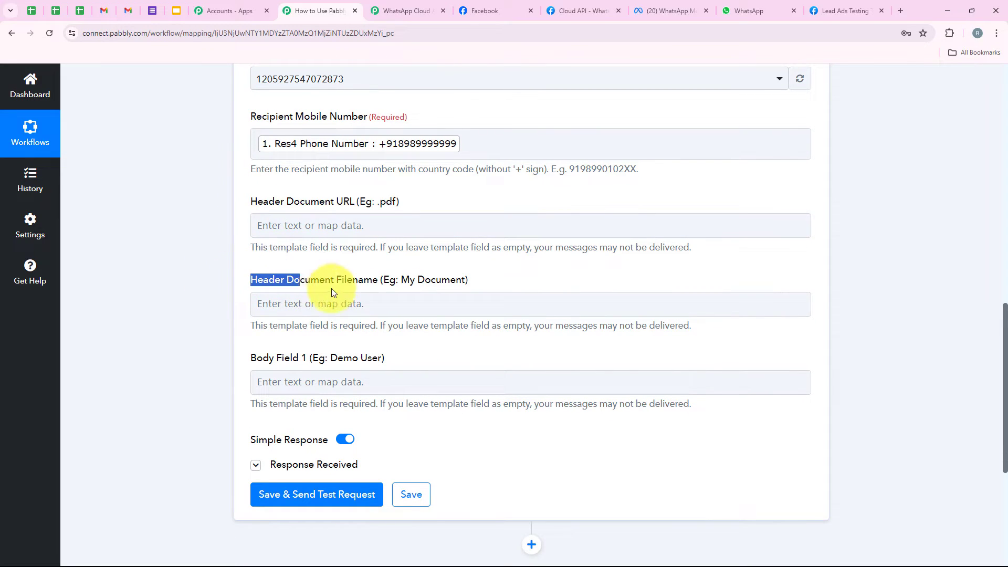
drag(241, 366, 305, 365)
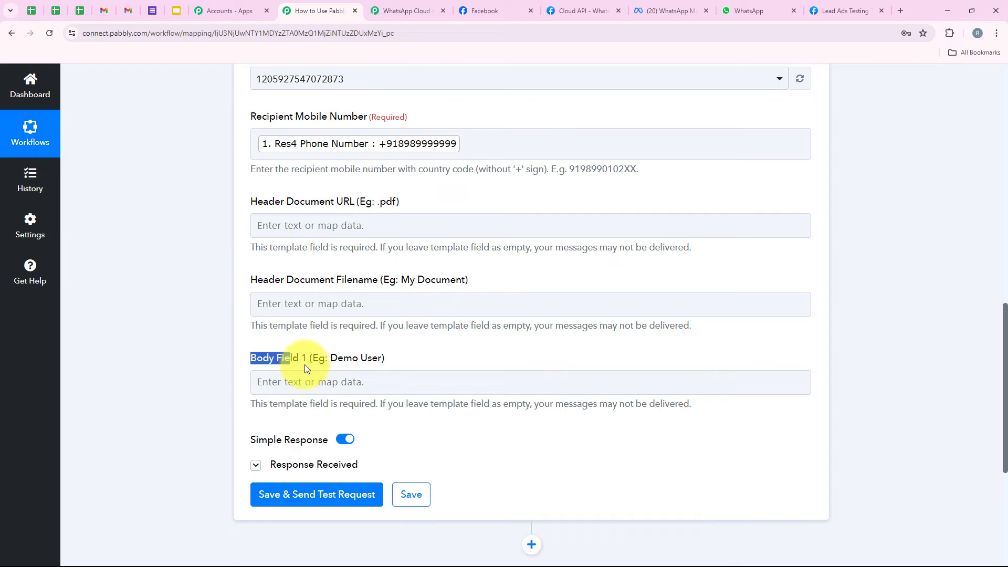
click(400, 366)
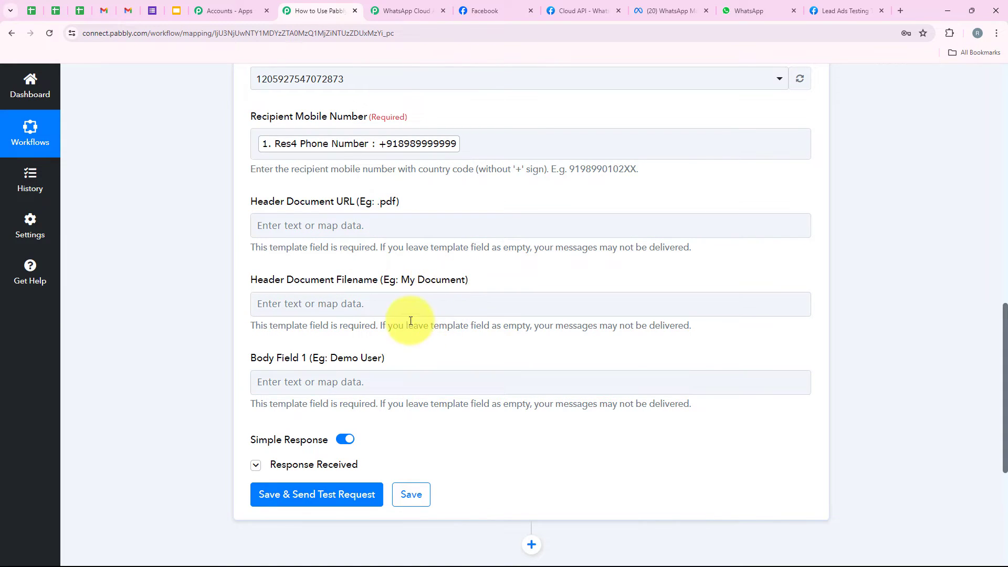
Enlarge the marketing template's Body box and check the {{1}} greeting and its Hi Demo User preview.
click(670, 9)
scroll(431, 218, down, 6)
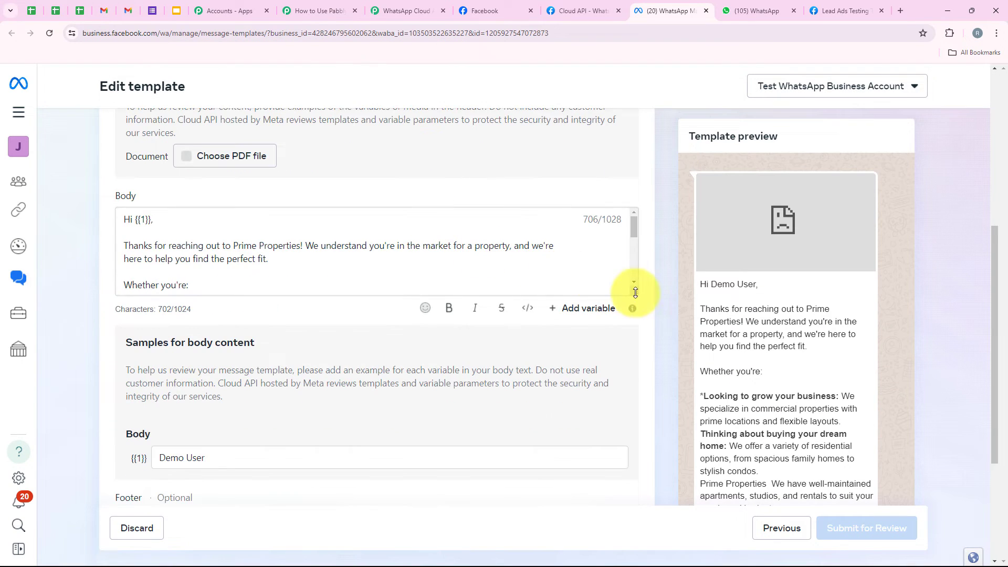
drag(634, 292, 603, 492)
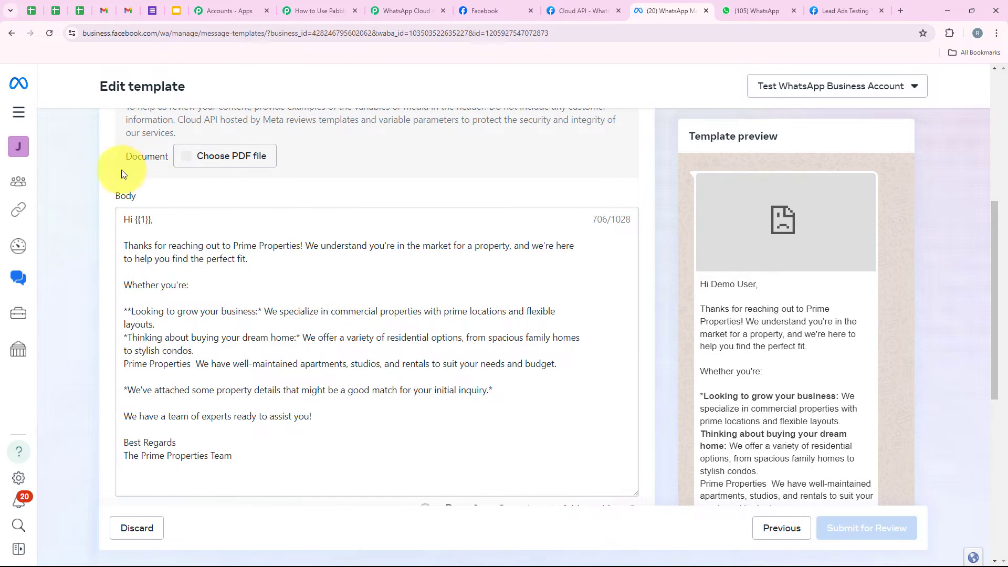
drag(236, 455, 137, 217)
click(135, 219)
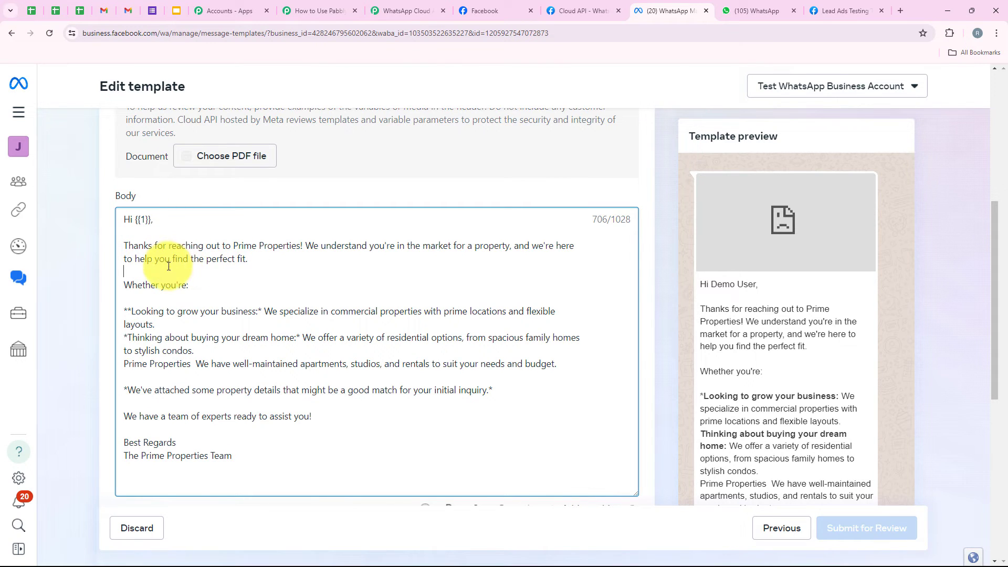
click(296, 11)
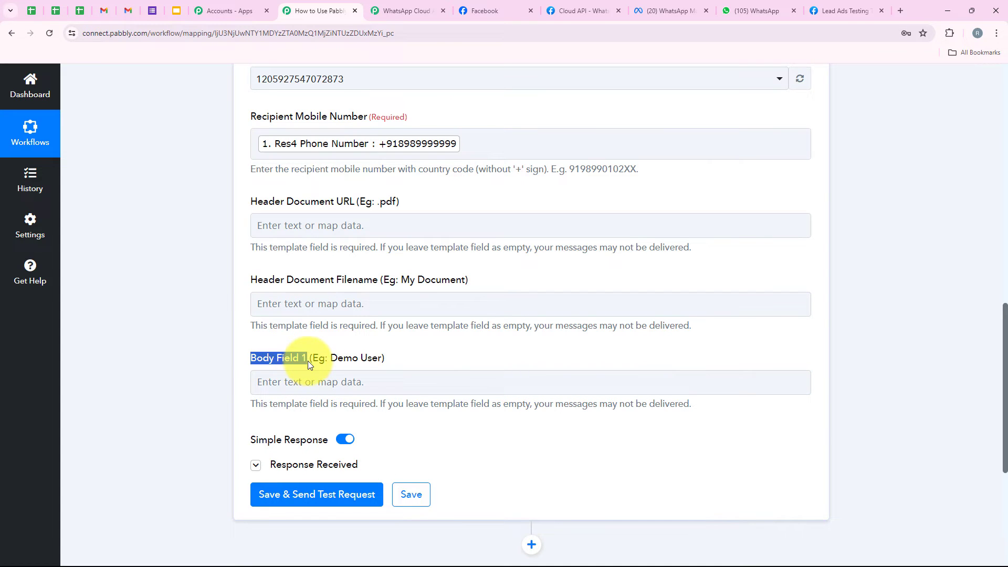
click(666, 11)
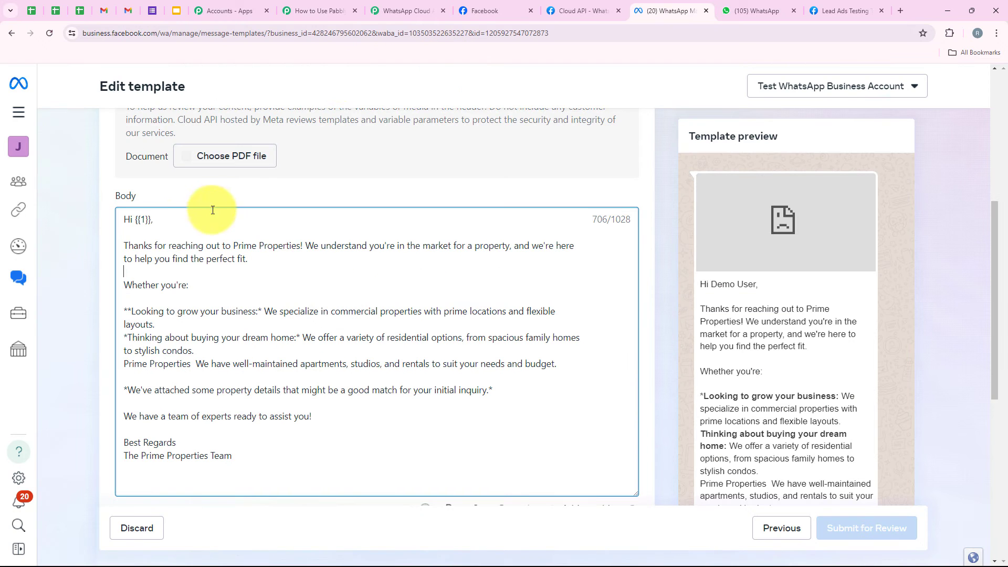
click(154, 227)
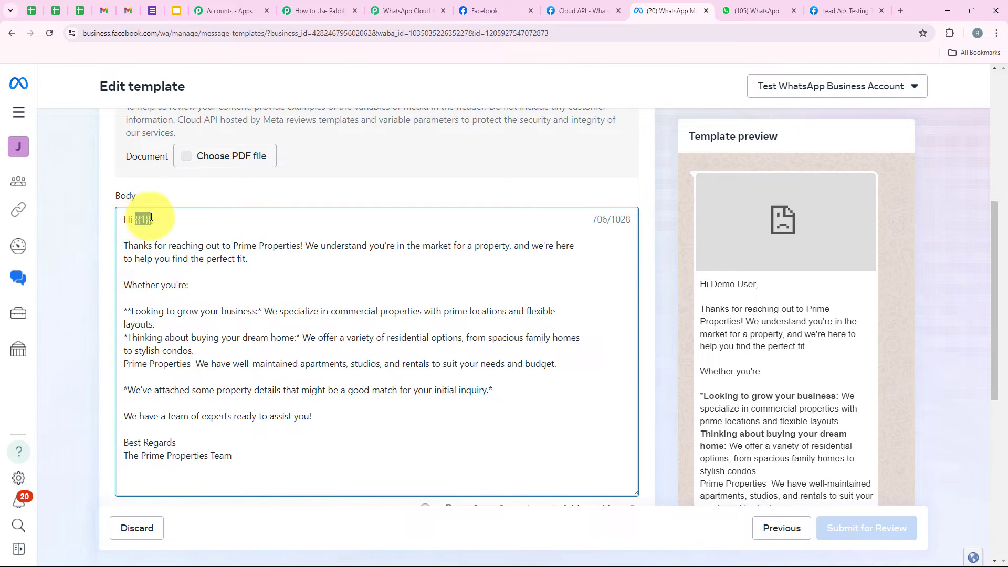
click(168, 250)
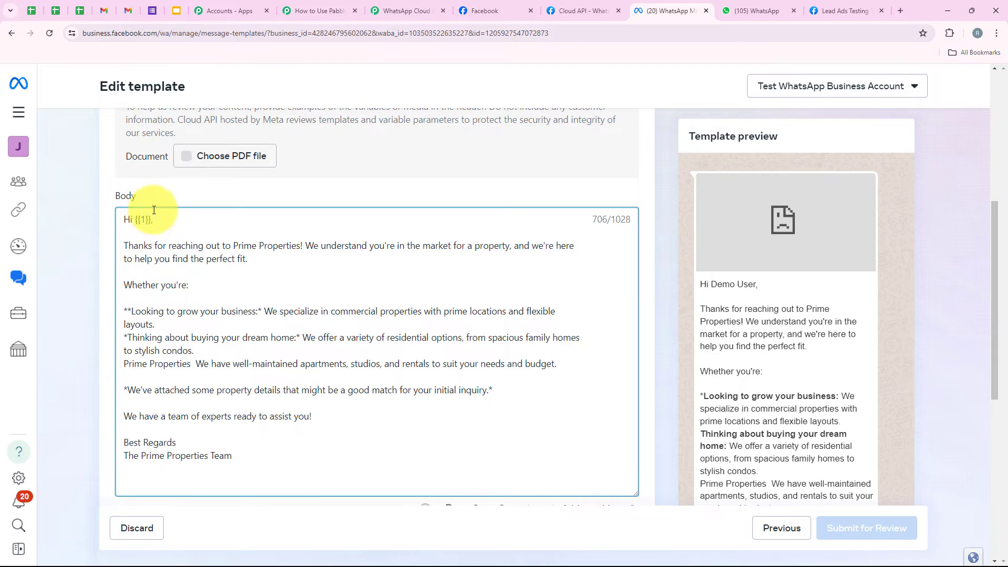
drag(701, 284, 766, 288)
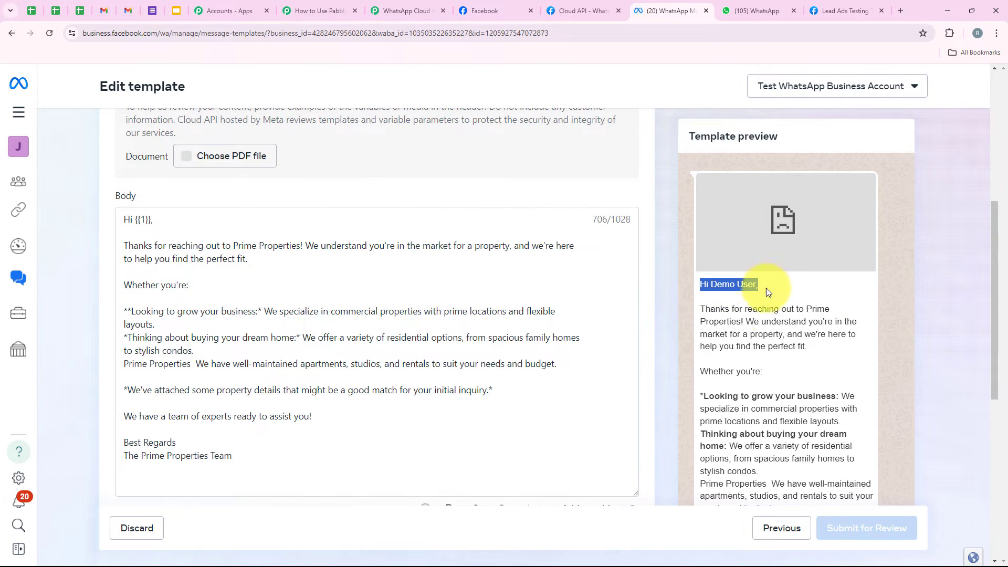
click(760, 309)
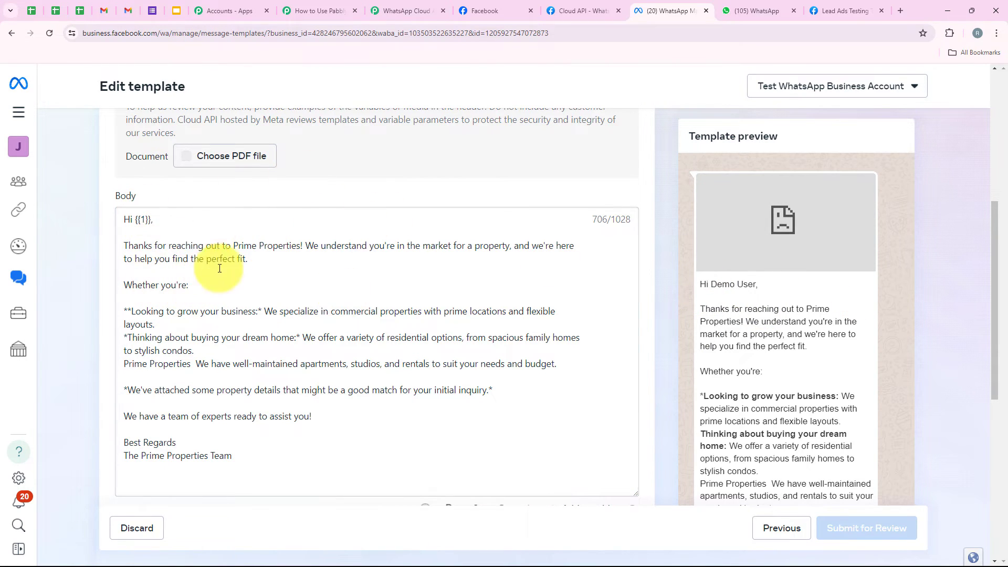
Review the template's Document header content samples.
scroll(255, 266, up, 2)
scroll(456, 282, down, 2)
scroll(236, 203, up, 4)
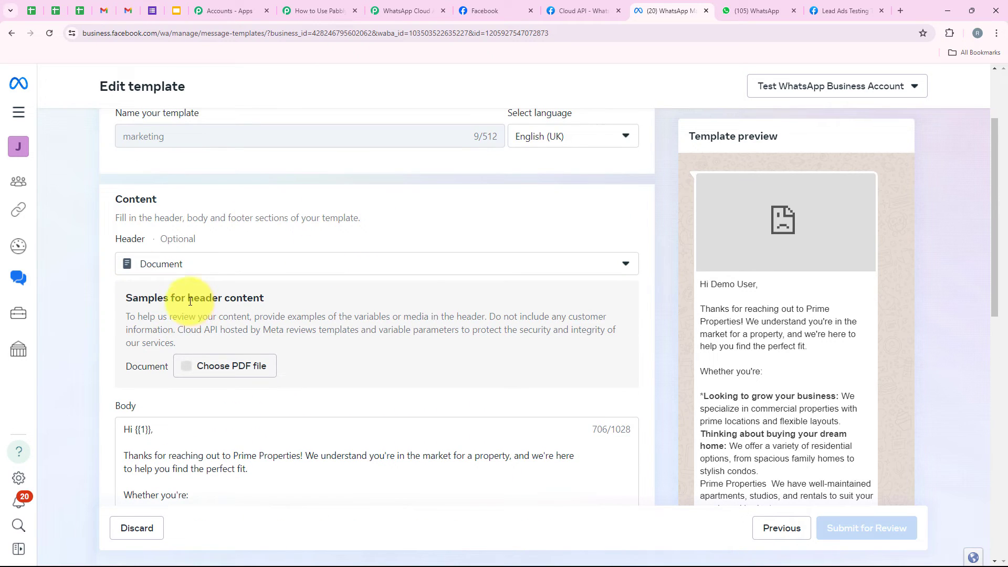
drag(188, 298, 332, 301)
click(331, 301)
drag(188, 298, 265, 298)
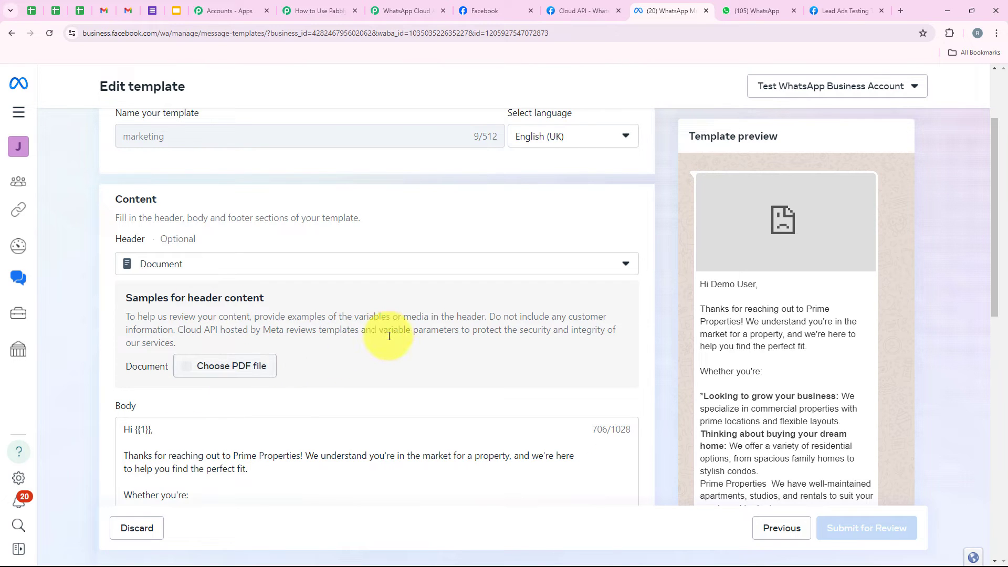
click(325, 10)
Bring up the data options for the Header Document URL field, then go to the WordPress Media Library.
click(292, 226)
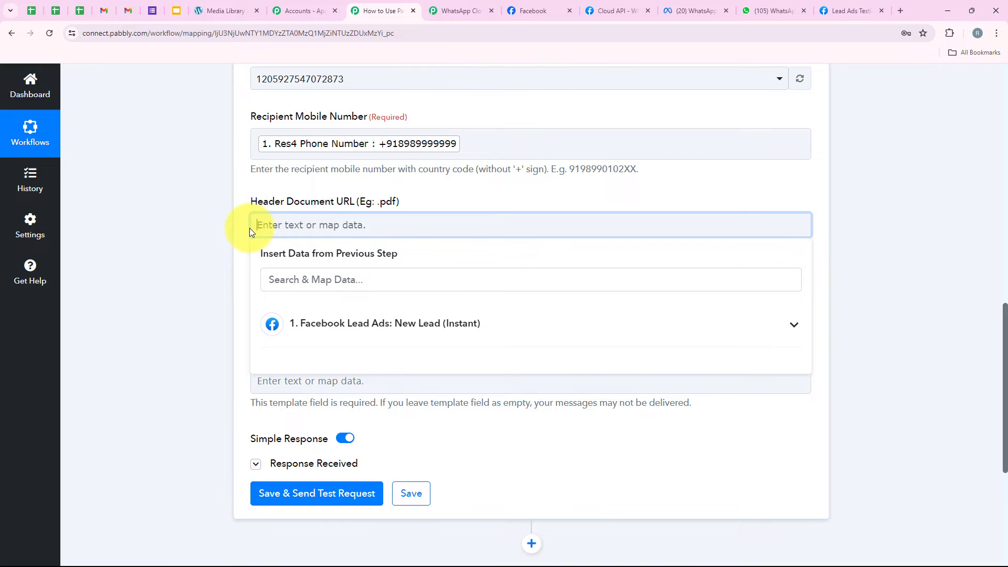
click(225, 238)
click(270, 221)
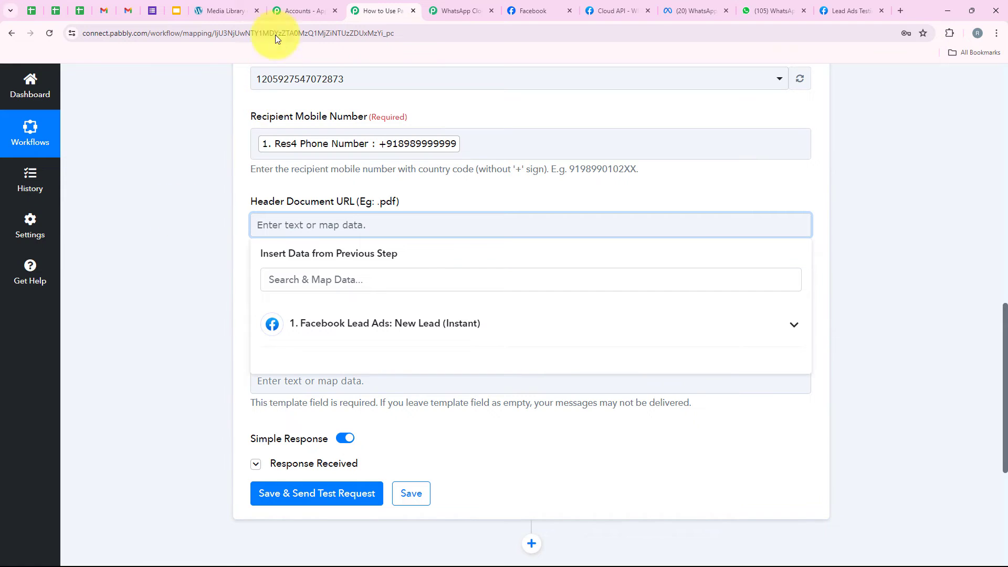
click(215, 11)
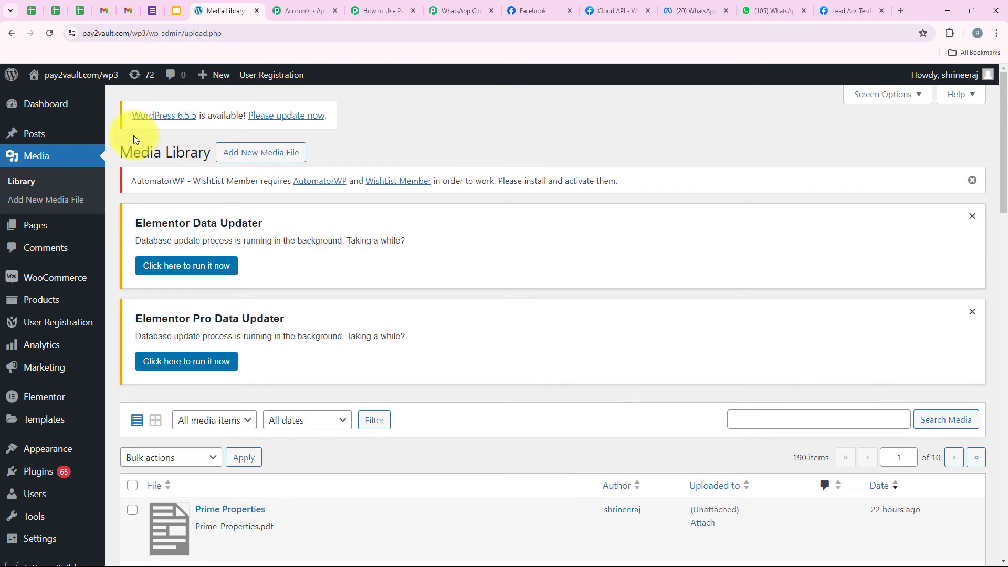
Copy the file URL of Prime-Properties.pdf from the WordPress Media Library.
drag(121, 151, 319, 157)
click(405, 139)
scroll(407, 154, down, 5)
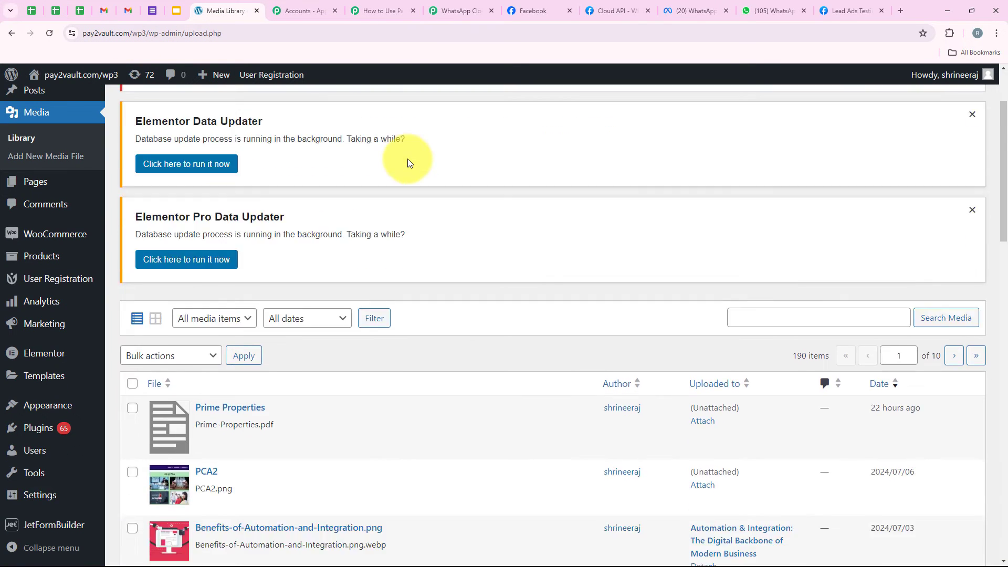
mouse_move(199, 246)
mouse_down()
mouse_move(262, 254)
mouse_move(202, 248)
mouse_up()
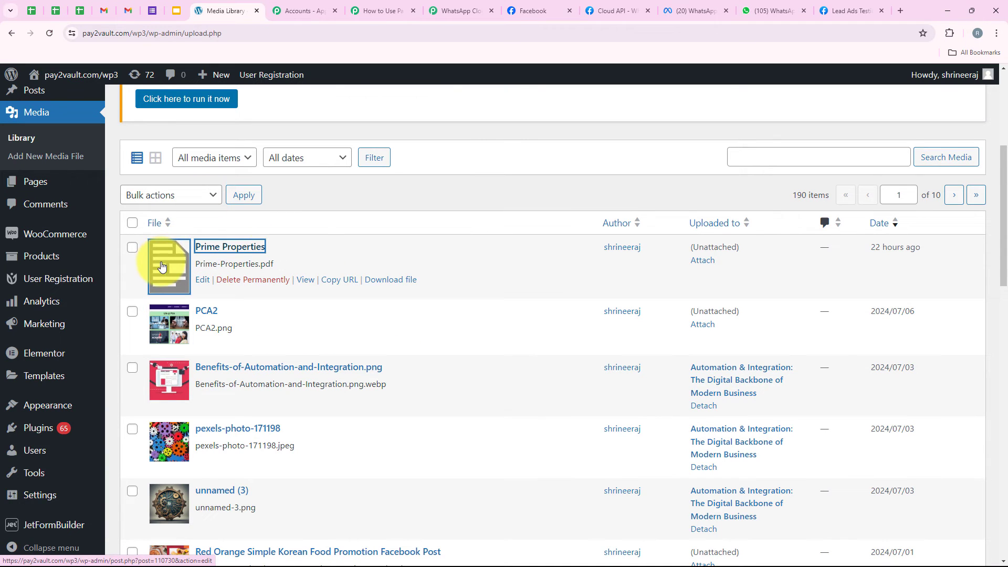
click(336, 280)
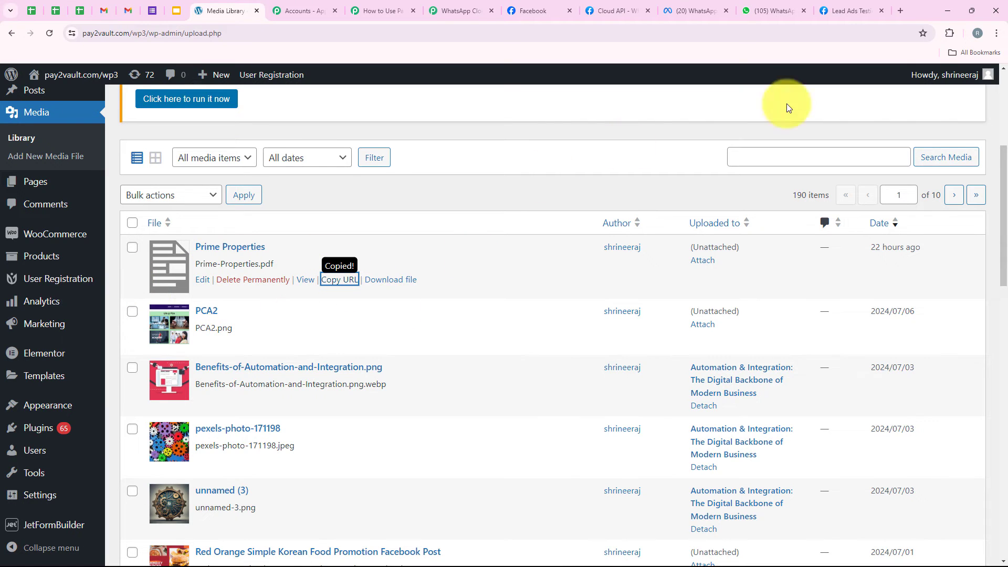
Load the copied URL in a new tab to confirm the two-page brochure opens, then close it.
click(906, 11)
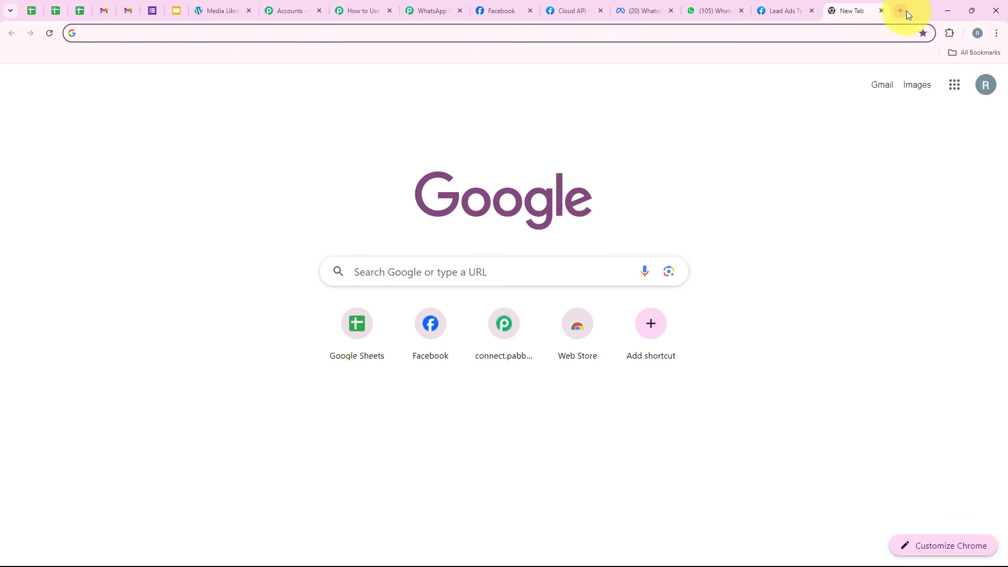
key(ctrl+v)
key(Return)
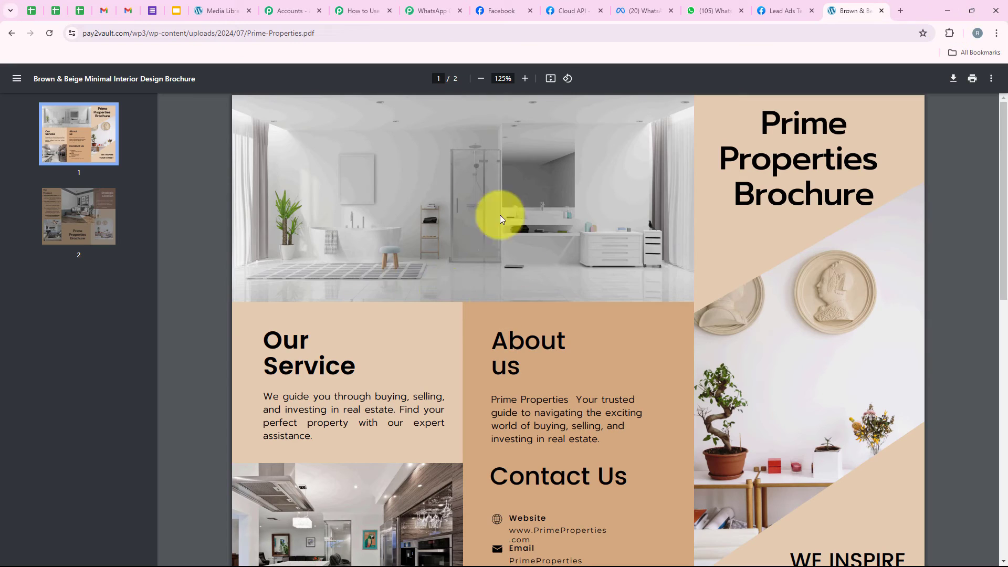
scroll(534, 334, down, 1)
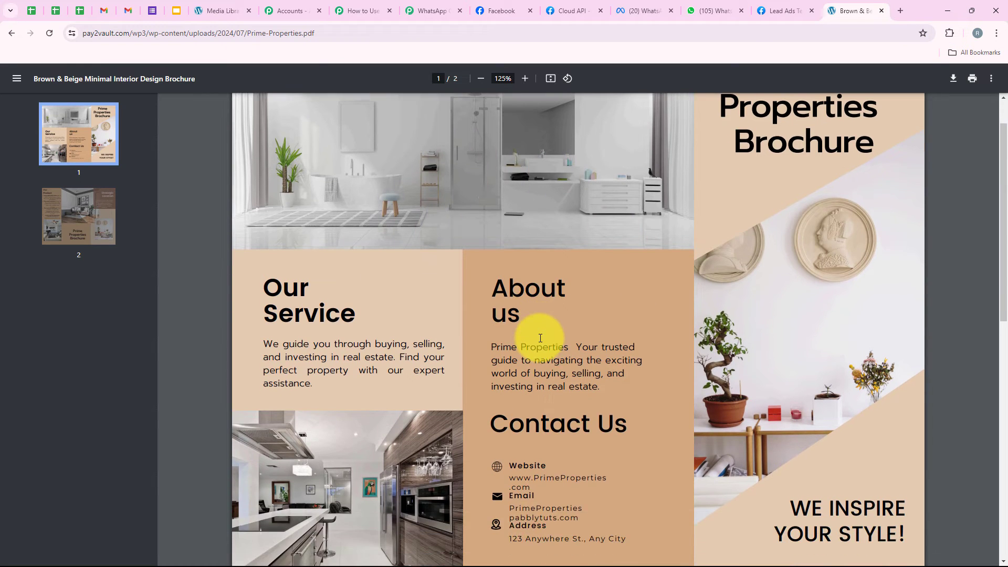
scroll(533, 333, up, 1)
click(882, 11)
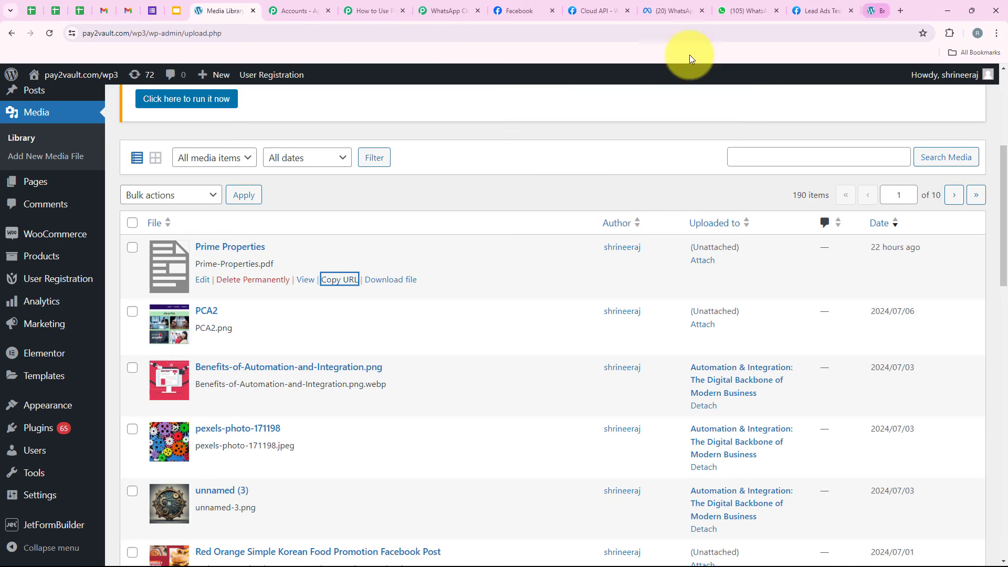
Paste the PDF link into Header Document URL and set the filename to 'Prime Properties'.
click(376, 10)
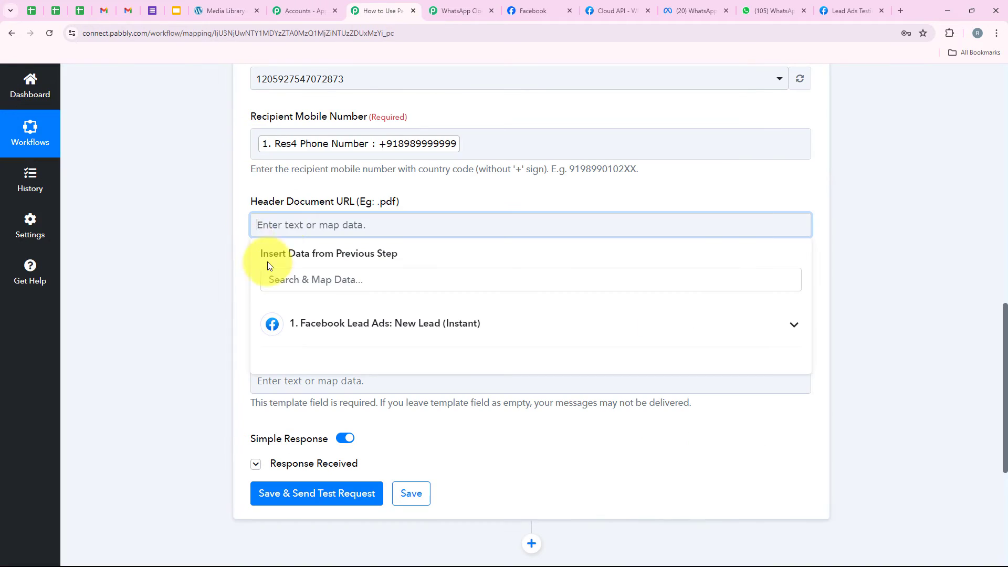
right_click(284, 226)
click(310, 344)
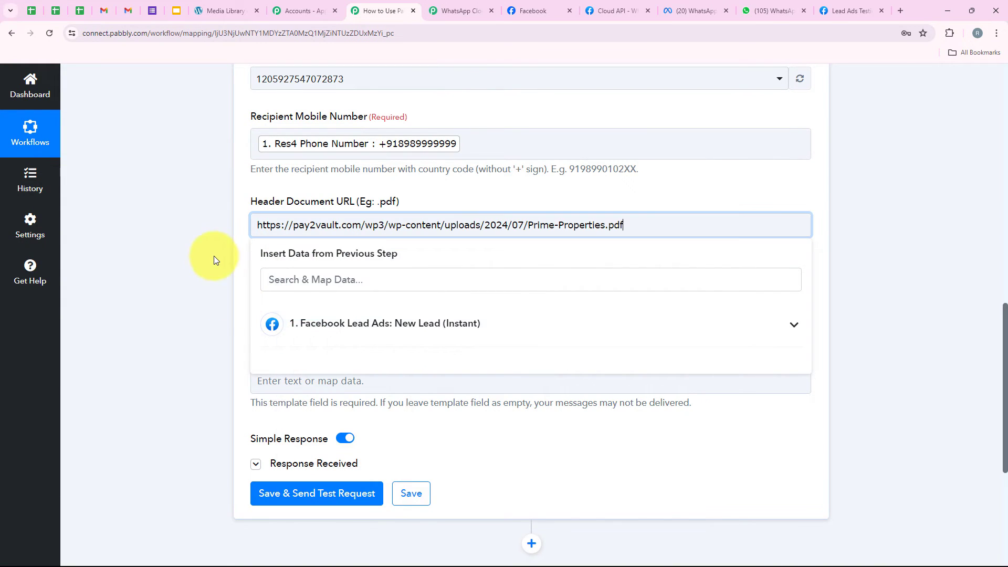
click(213, 258)
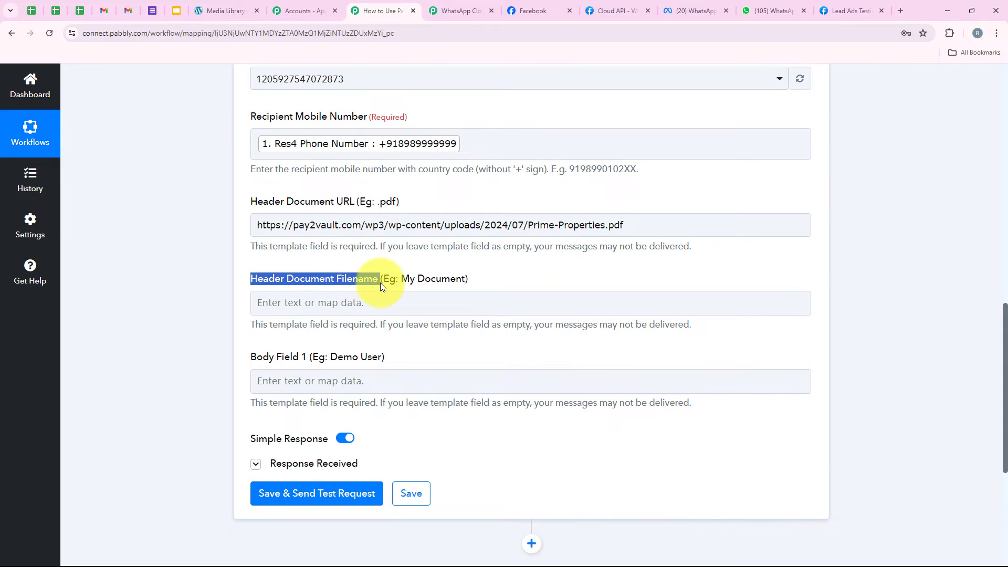
click(367, 305)
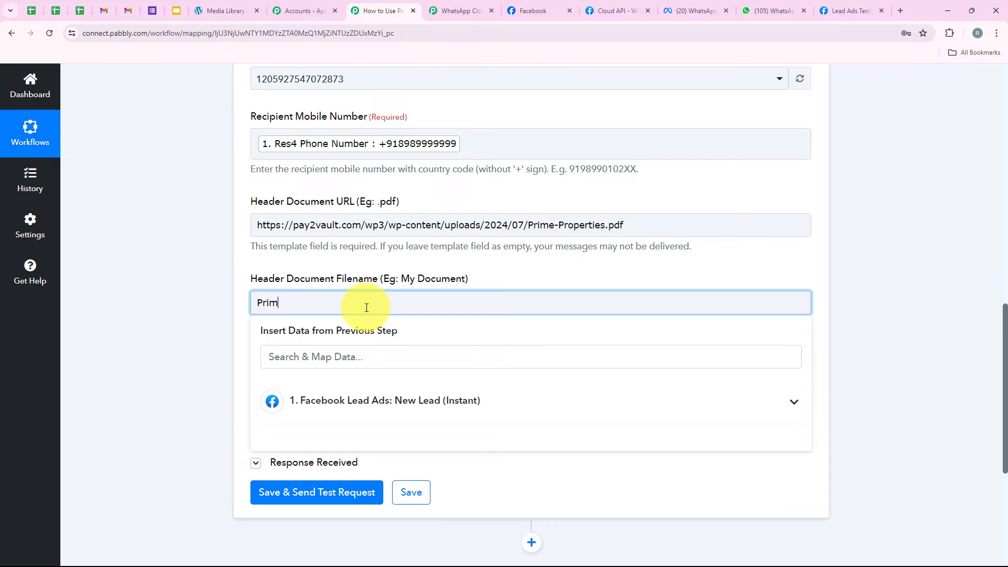
text(Prime Properties)
Map the lead's Res4 First Name and Last Name into Body Field 1.
click(321, 336)
scroll(373, 187, down, 1)
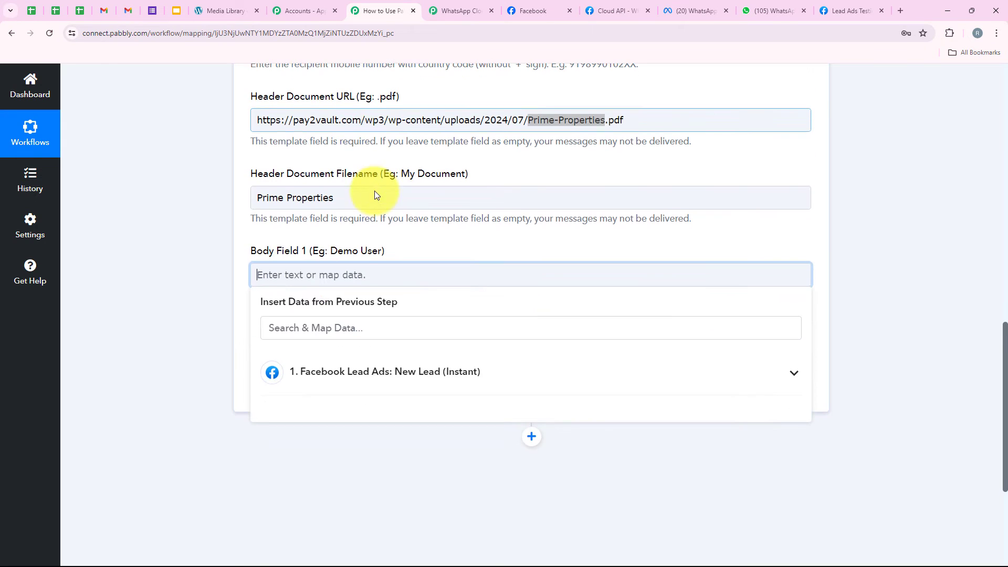
click(330, 328)
text(name)
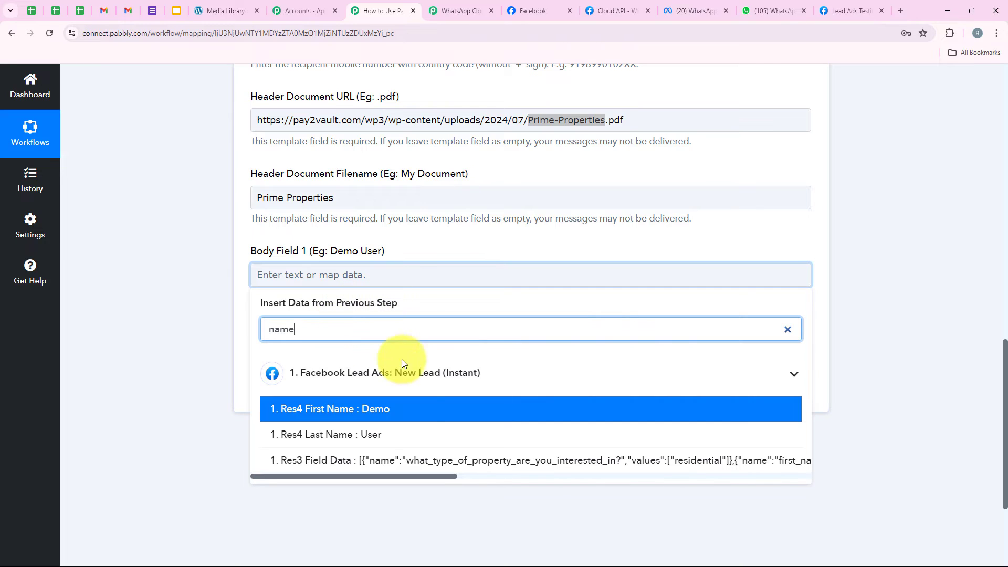
click(411, 416)
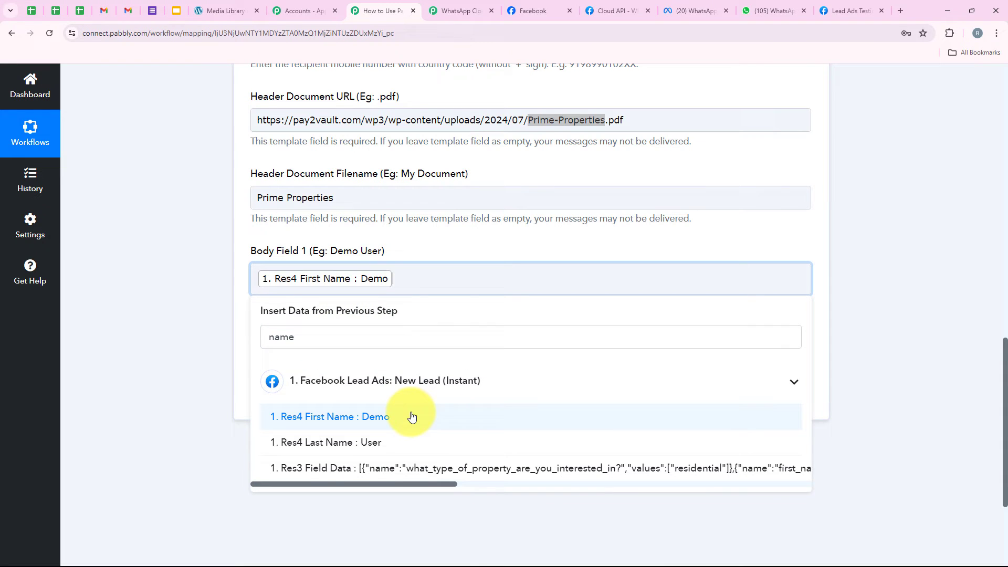
click(406, 446)
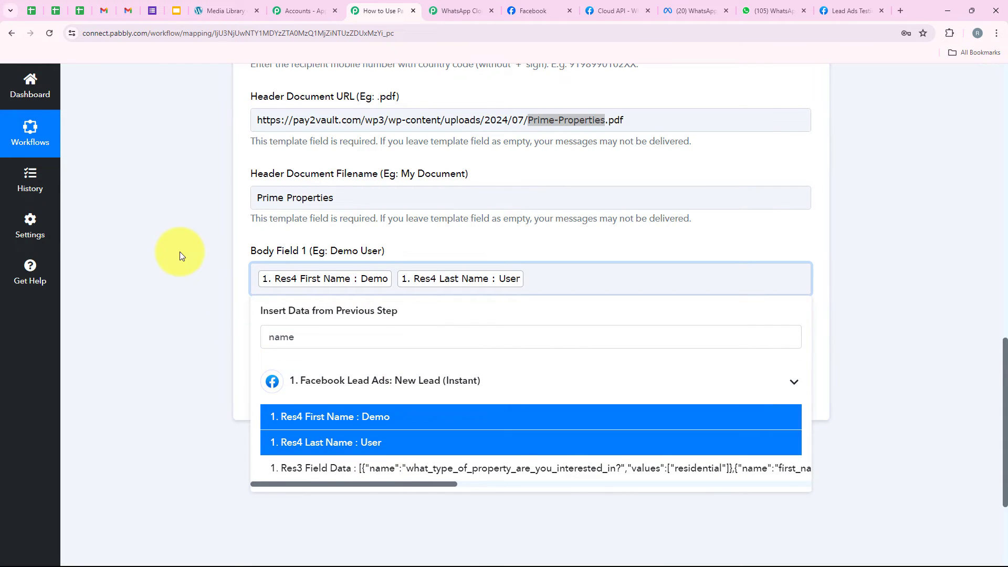
click(180, 251)
scroll(124, 270, up, 4)
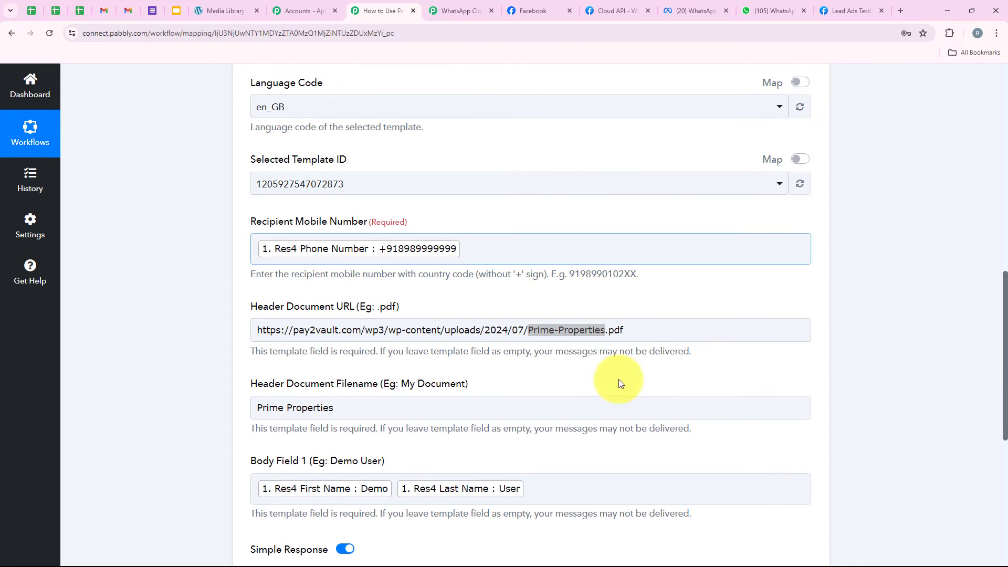
click(603, 402)
click(551, 356)
click(544, 339)
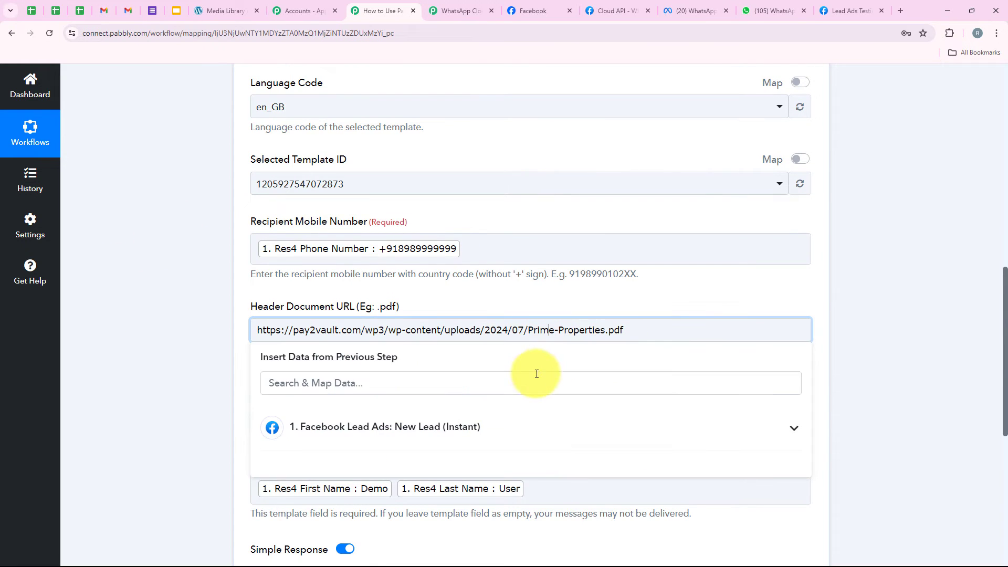
click(497, 300)
scroll(493, 303, down, 2)
scroll(489, 304, down, 1)
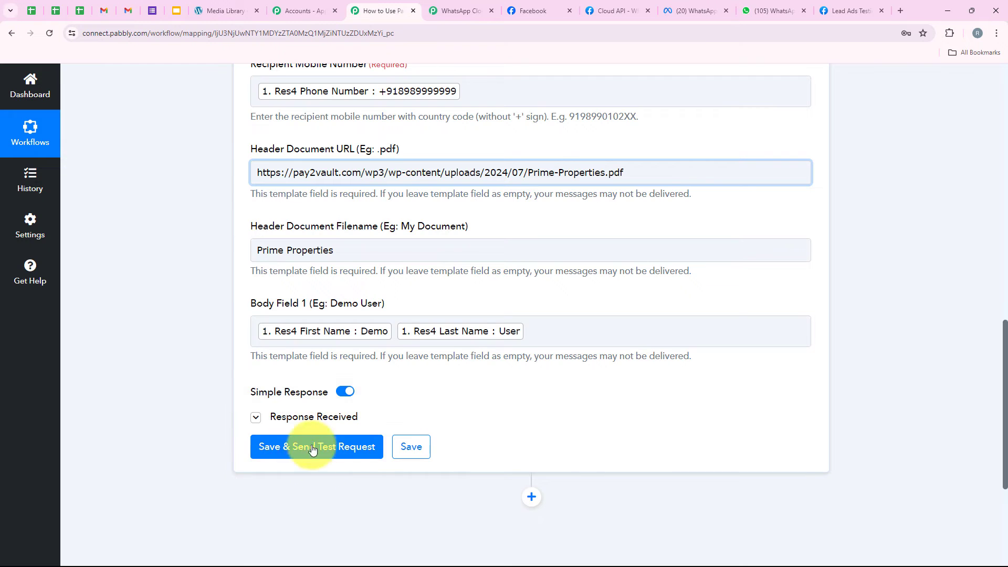
scroll(199, 295, up, 3)
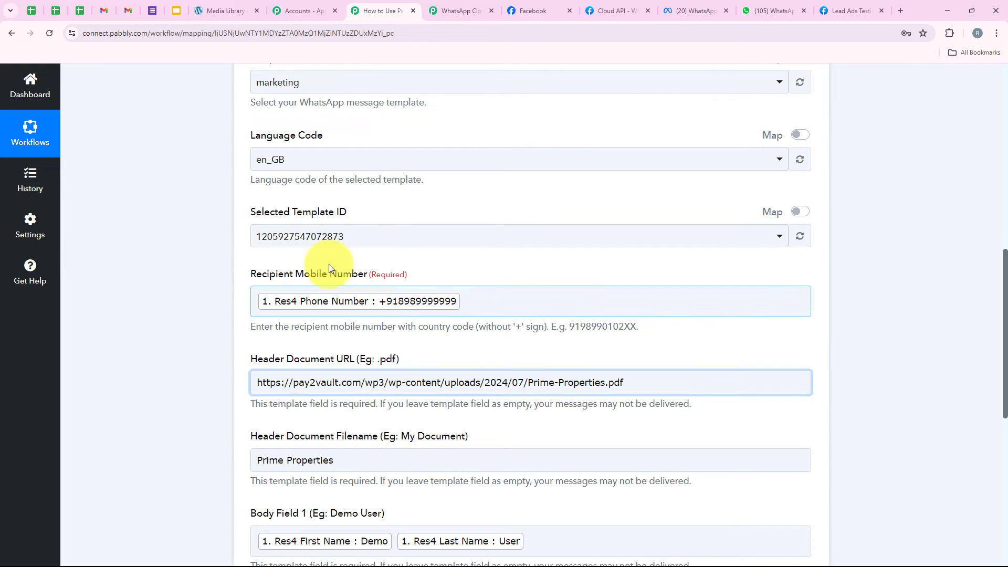
click(481, 306)
scroll(519, 158, down, 6)
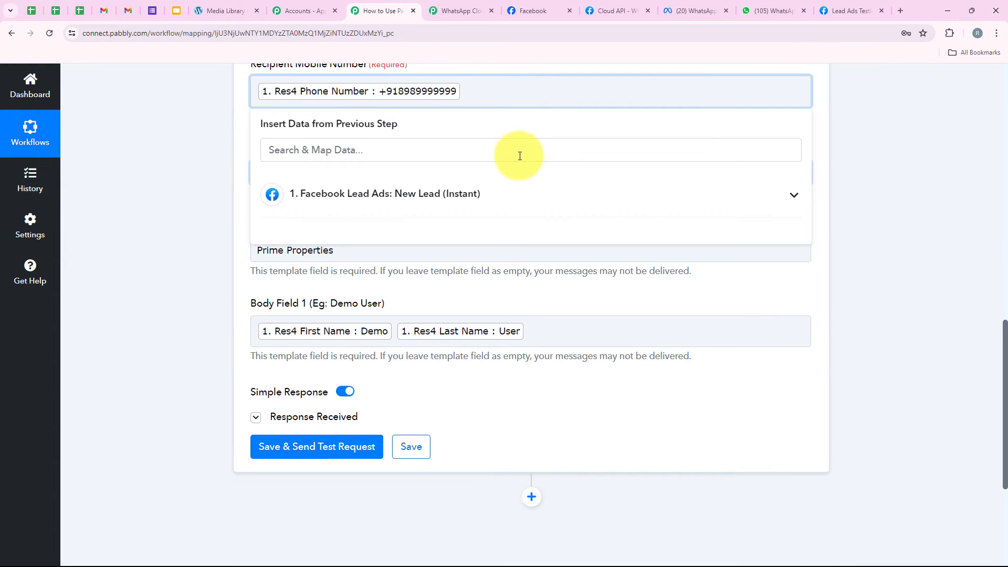
click(213, 247)
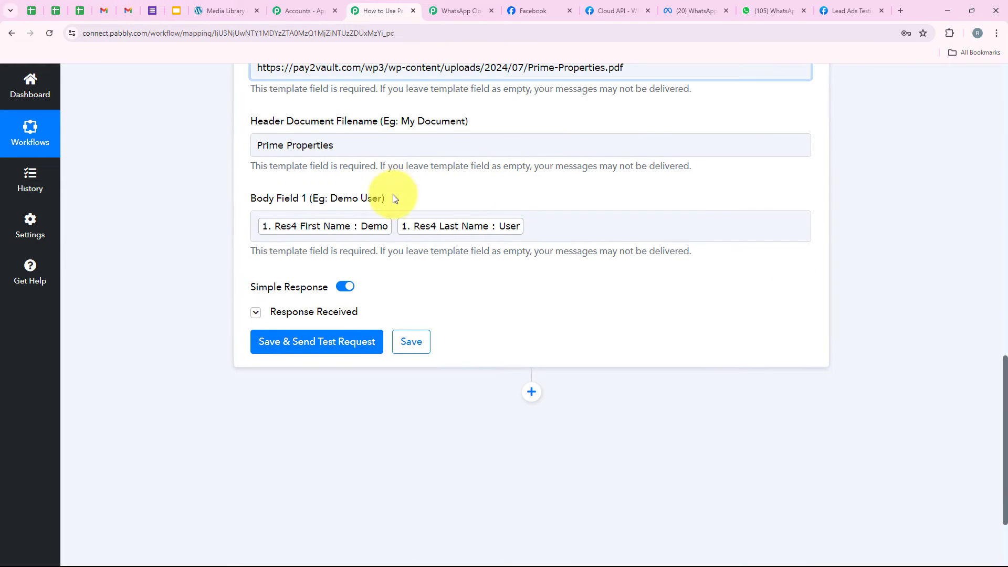
click(394, 215)
Save the Send Template Message action and send a test, confirming message status 'accepted'.
scroll(392, 212, down, 2)
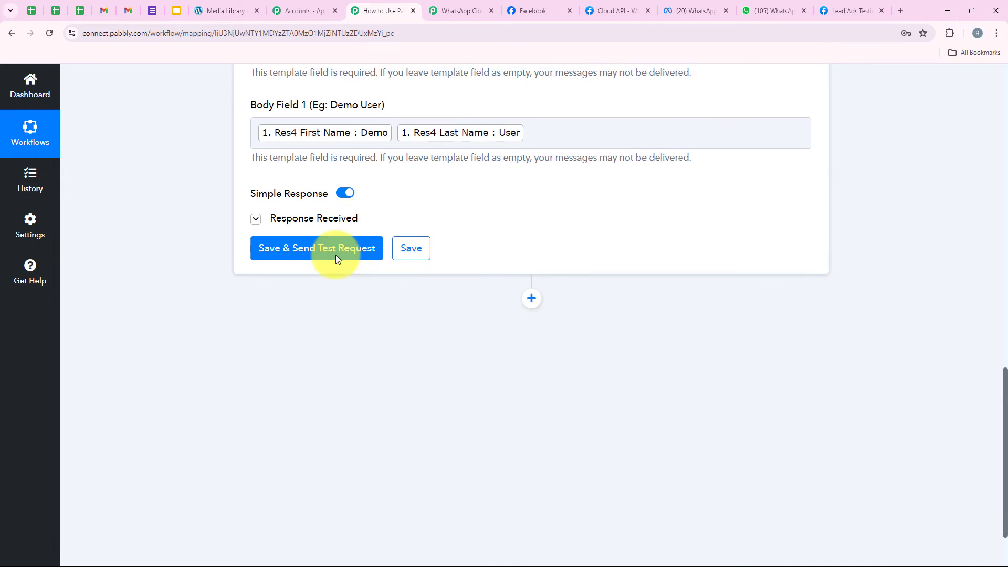
click(293, 237)
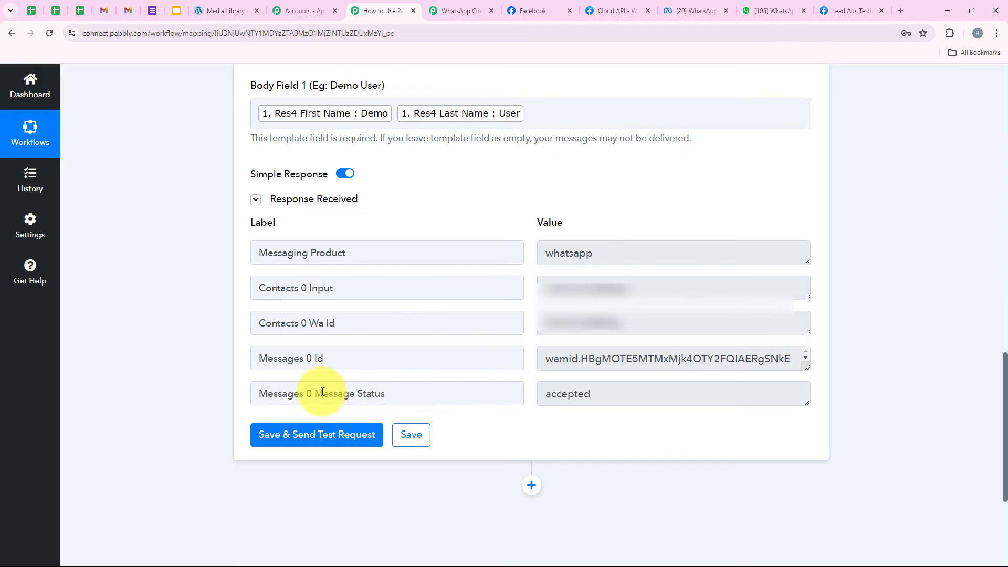
drag(315, 394, 581, 391)
click(583, 392)
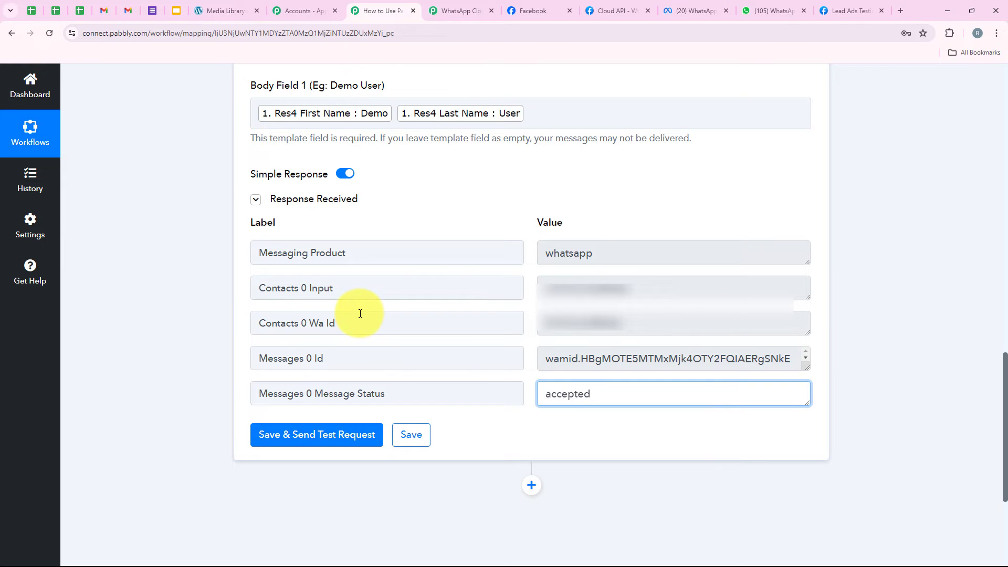
In the WhatsApp API chat, check the personalised greeting and download and open the Prime Properties PDF.
click(771, 11)
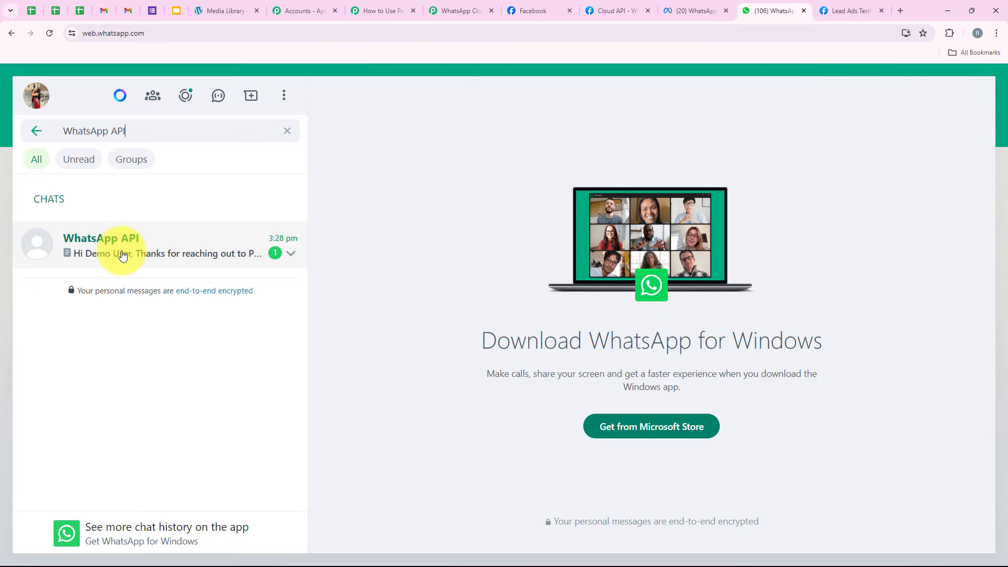
click(122, 256)
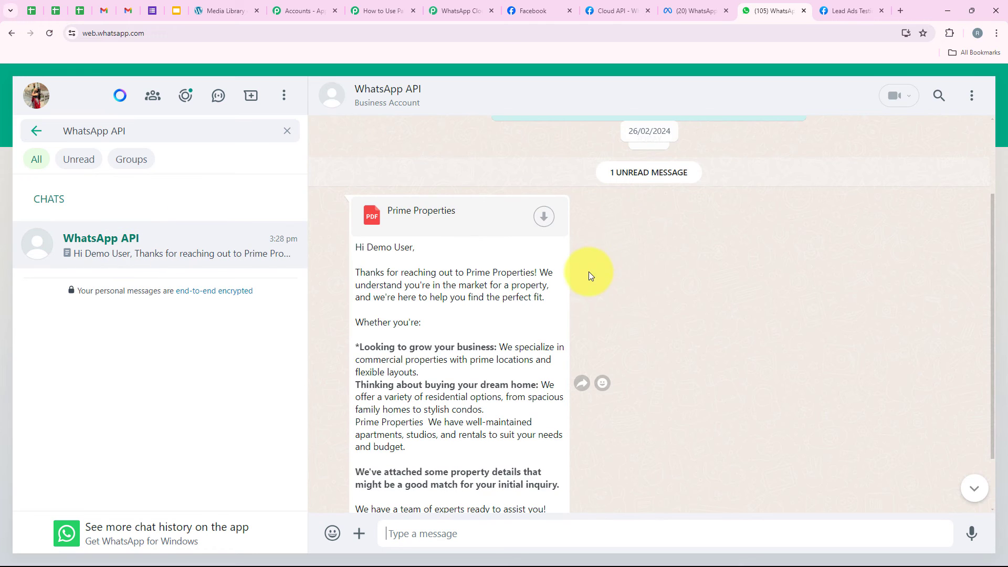
drag(353, 256, 417, 251)
click(439, 241)
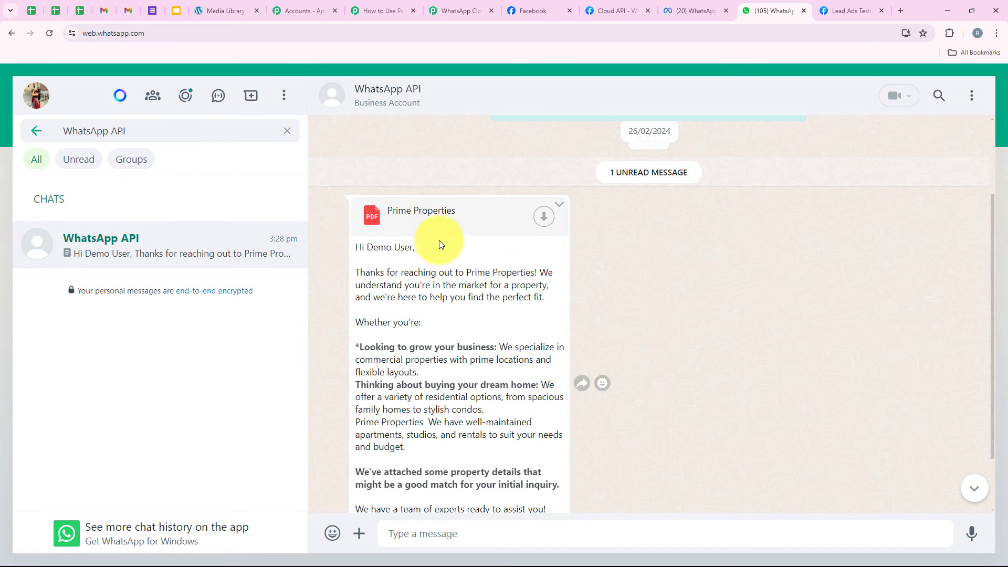
click(540, 219)
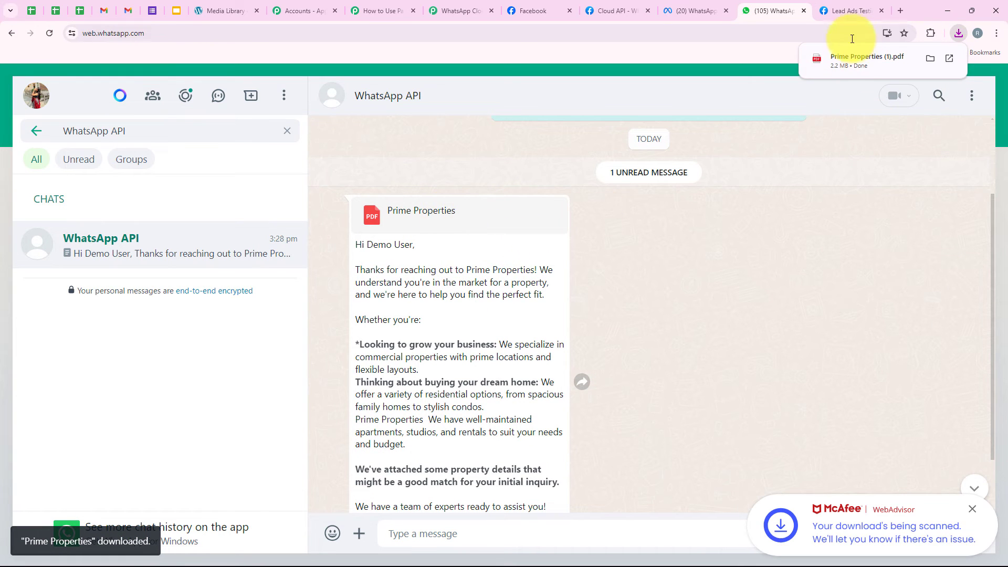
click(852, 61)
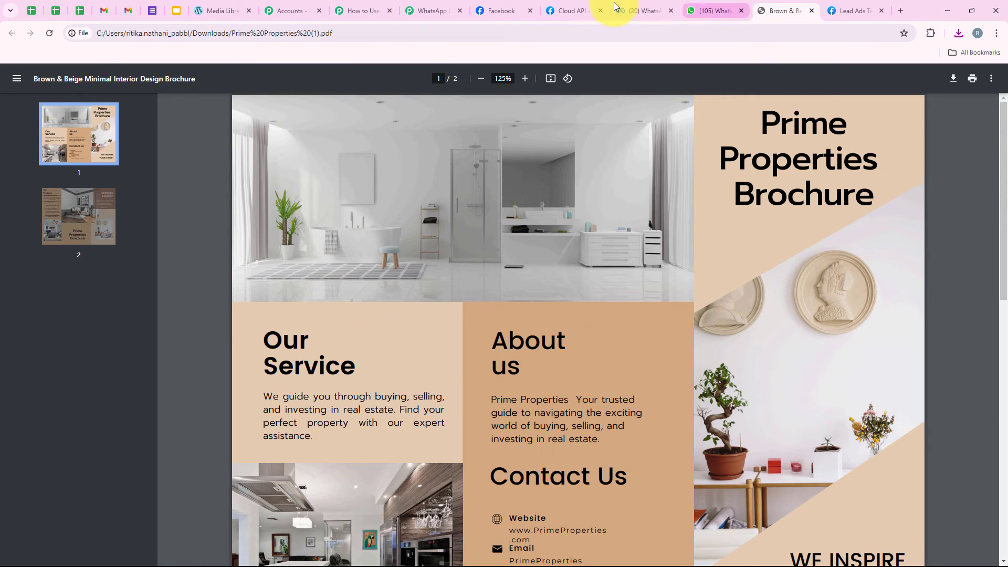
click(362, 12)
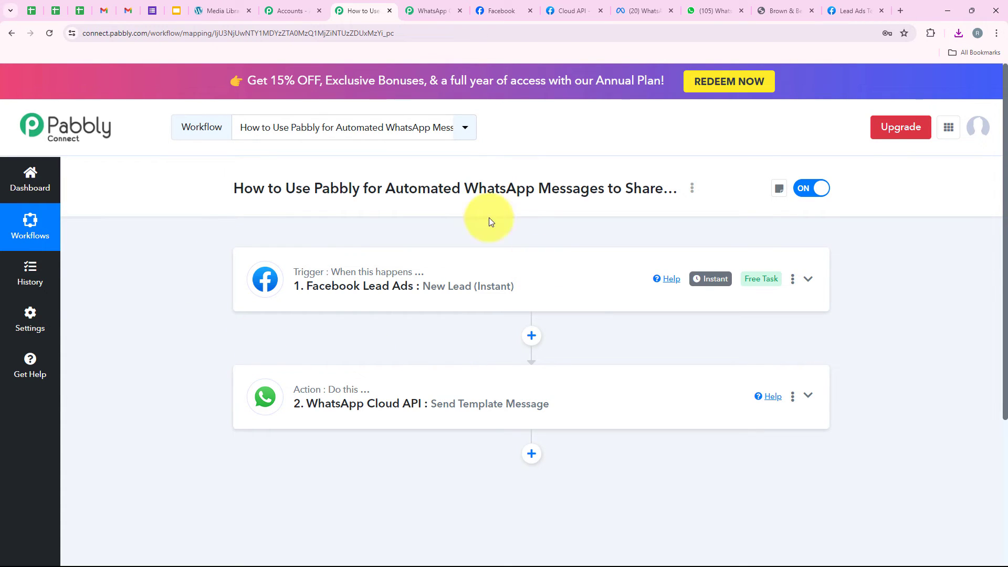
Delete the existing test lead in the Lead Ads Testing Tool and reload the page.
click(852, 6)
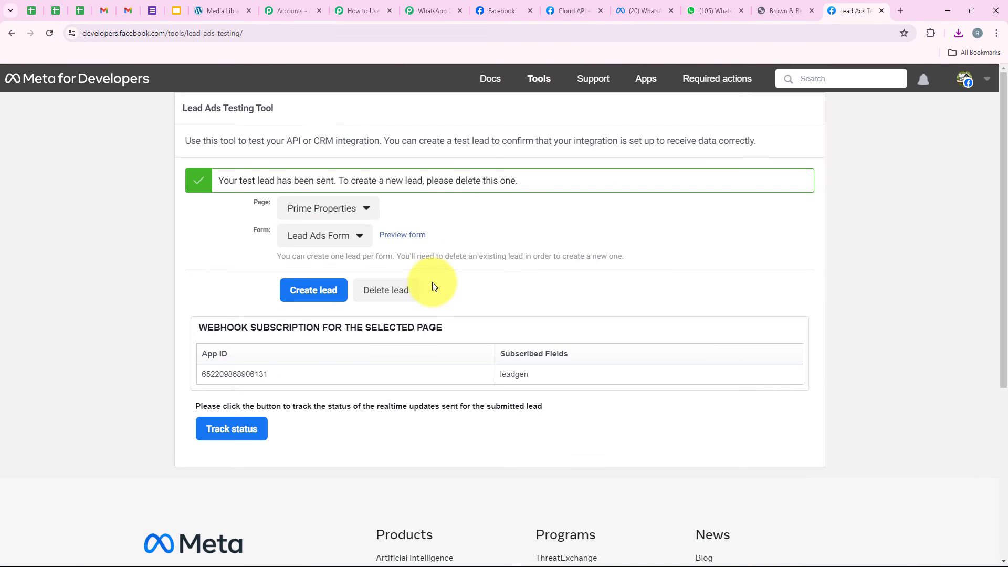
click(412, 290)
click(48, 33)
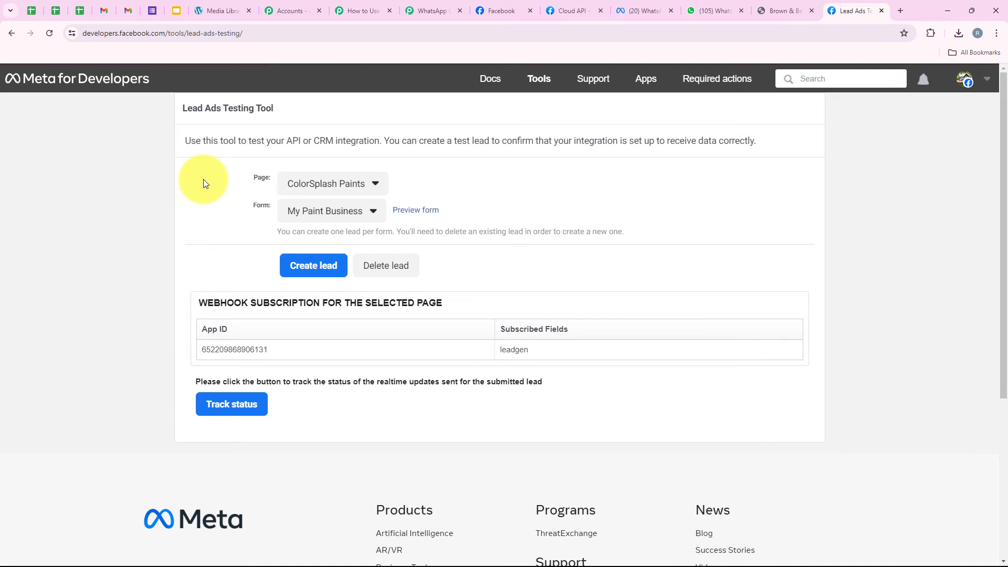
Select the Prime Properties page with Lead Ads Form and preview the form.
click(291, 184)
click(381, 247)
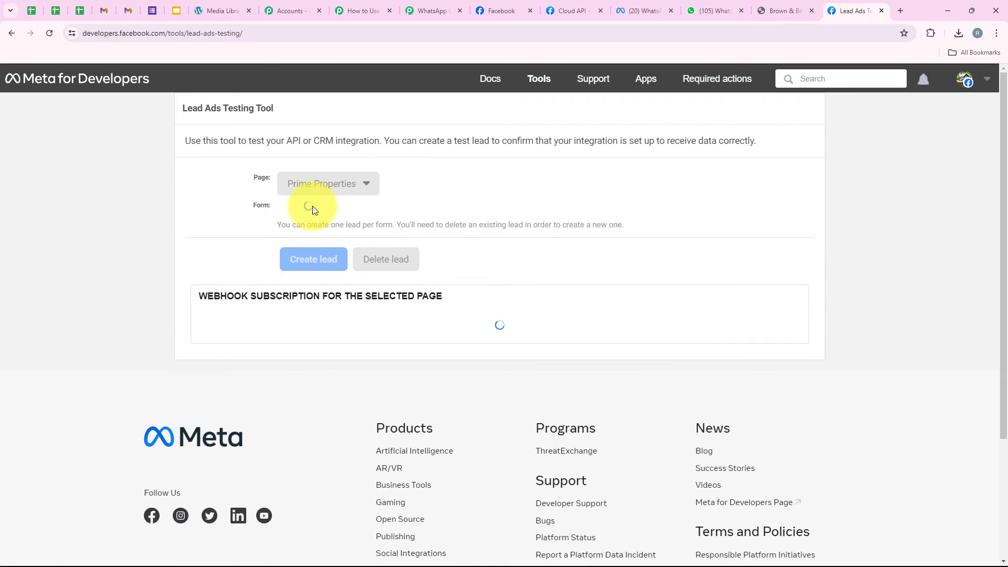
drag(254, 205, 276, 203)
click(298, 215)
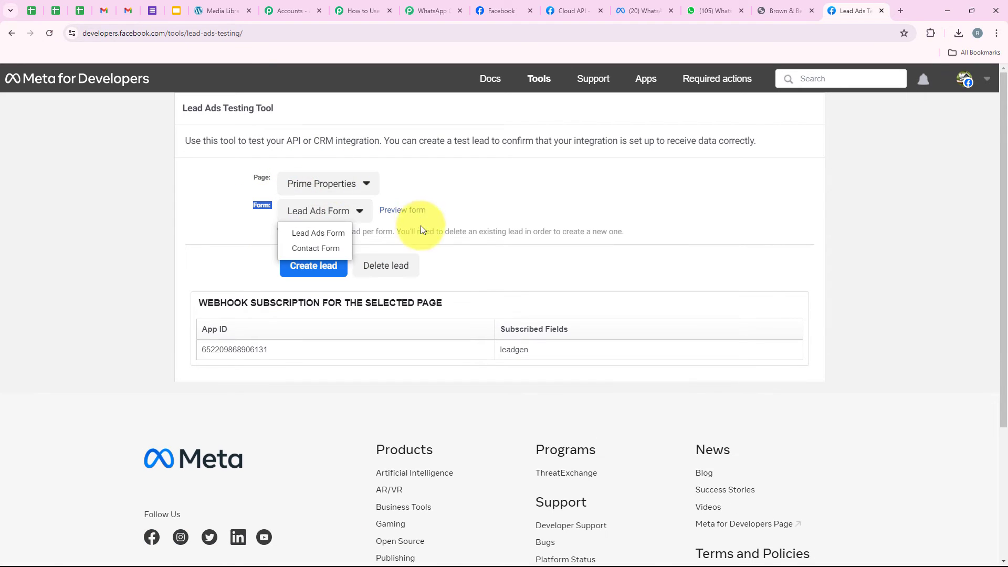
click(326, 238)
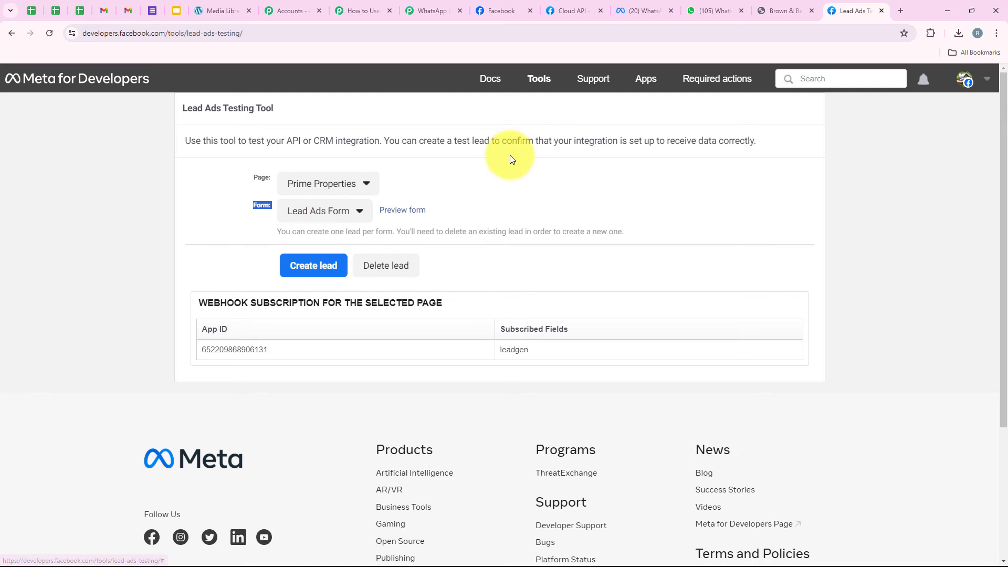
click(401, 210)
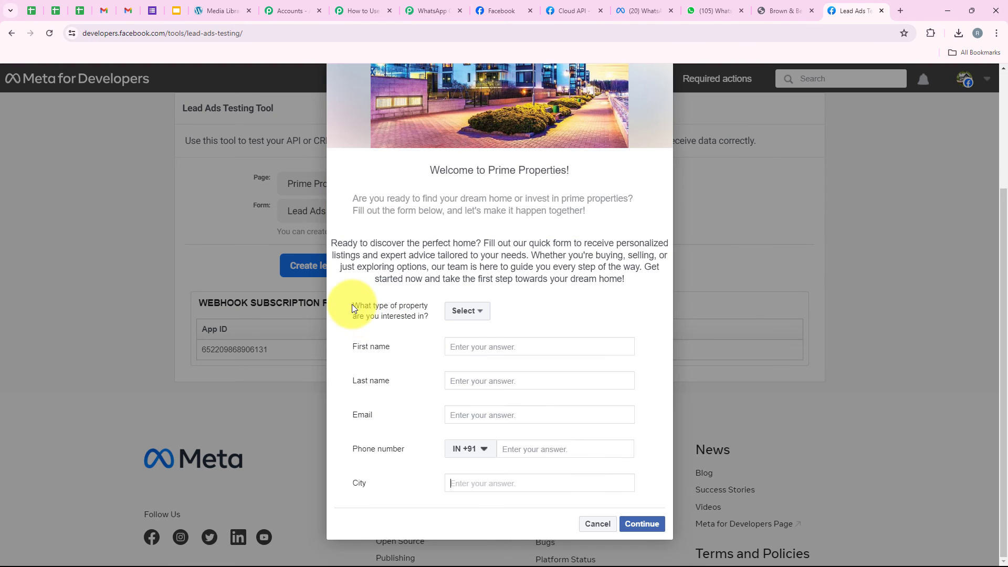
Choose Commercial as the property type and enter the test lead's first and last name.
drag(352, 304, 434, 317)
click(434, 317)
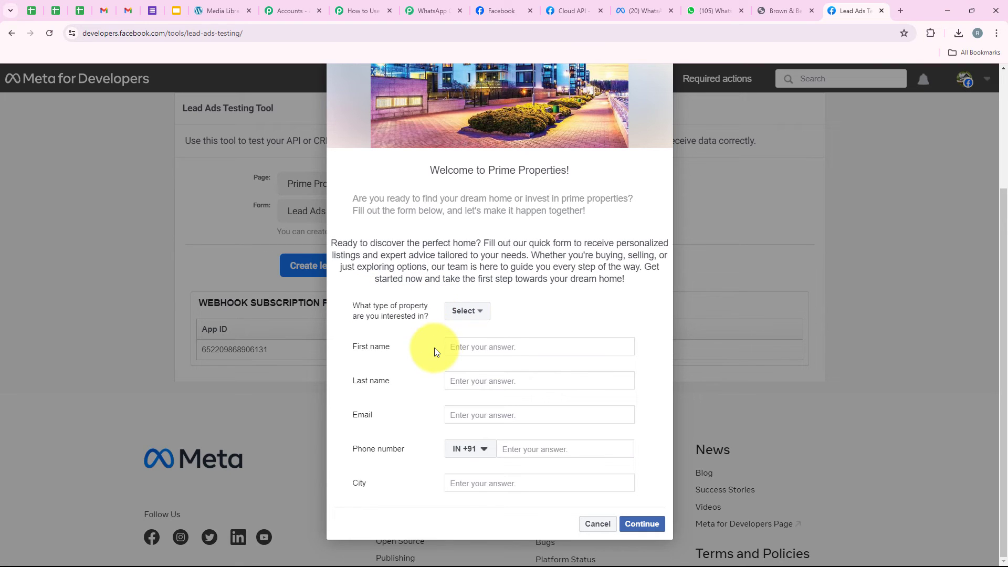
click(477, 311)
click(479, 345)
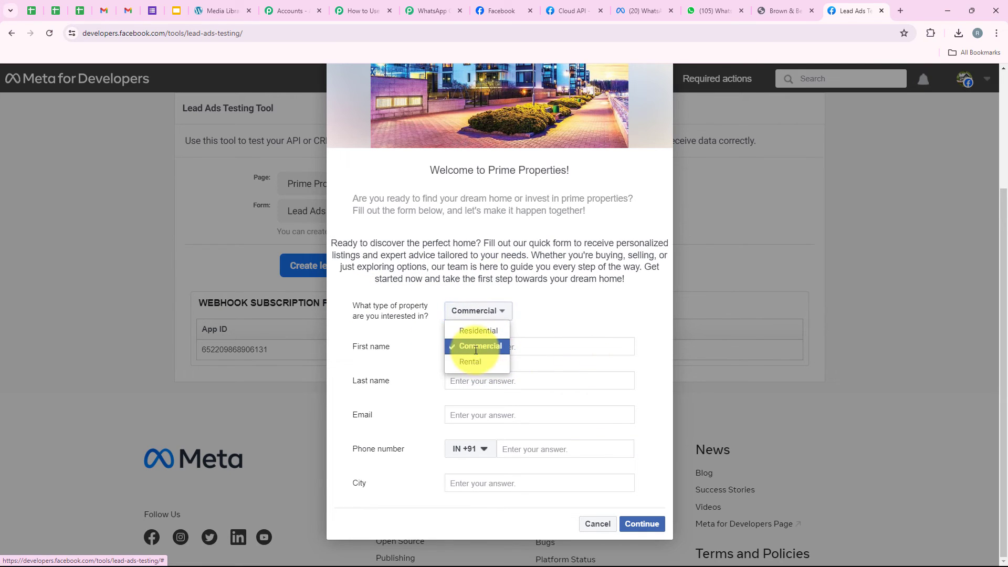
drag(342, 354, 449, 342)
click(461, 345)
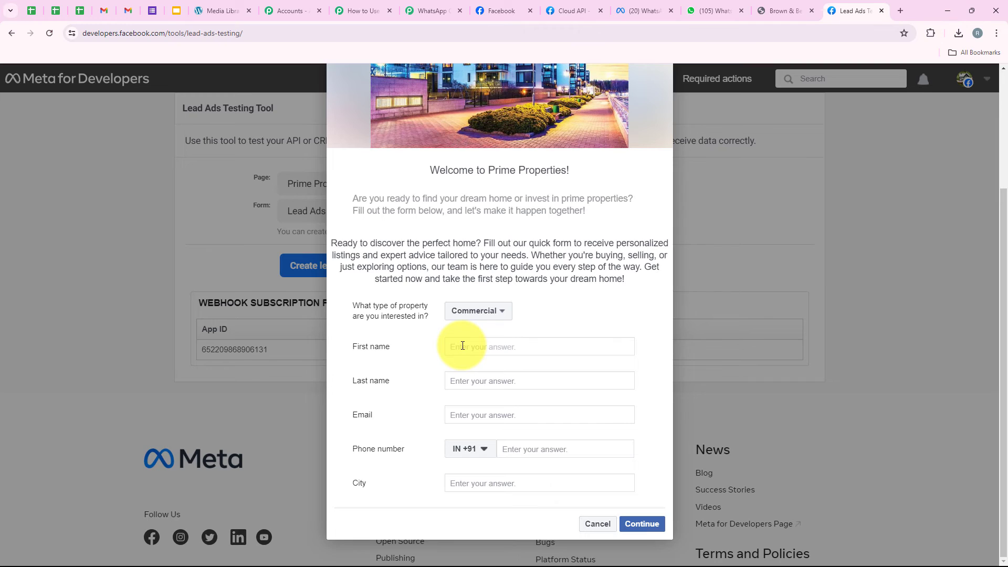
text(Test)
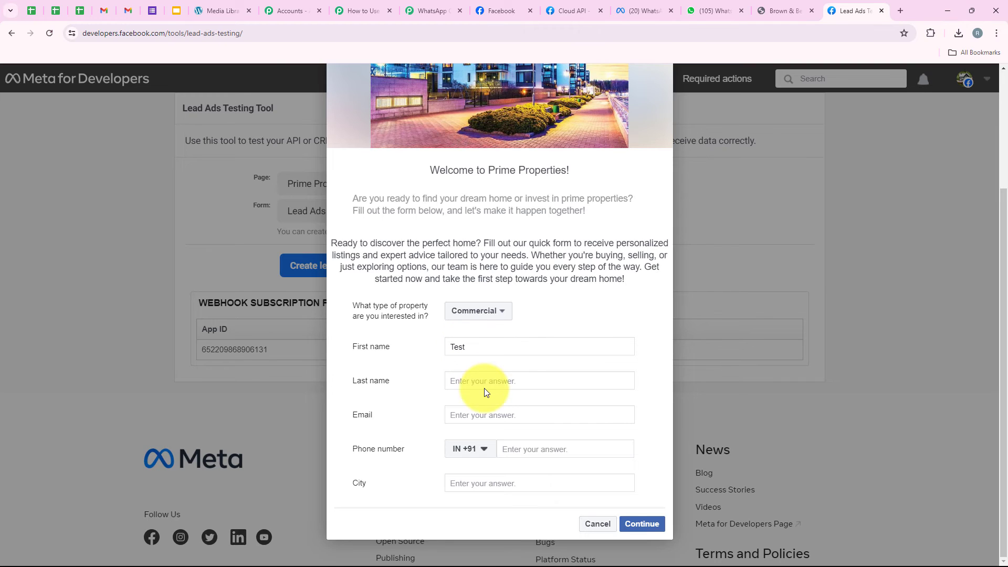
click(480, 381)
text(User)
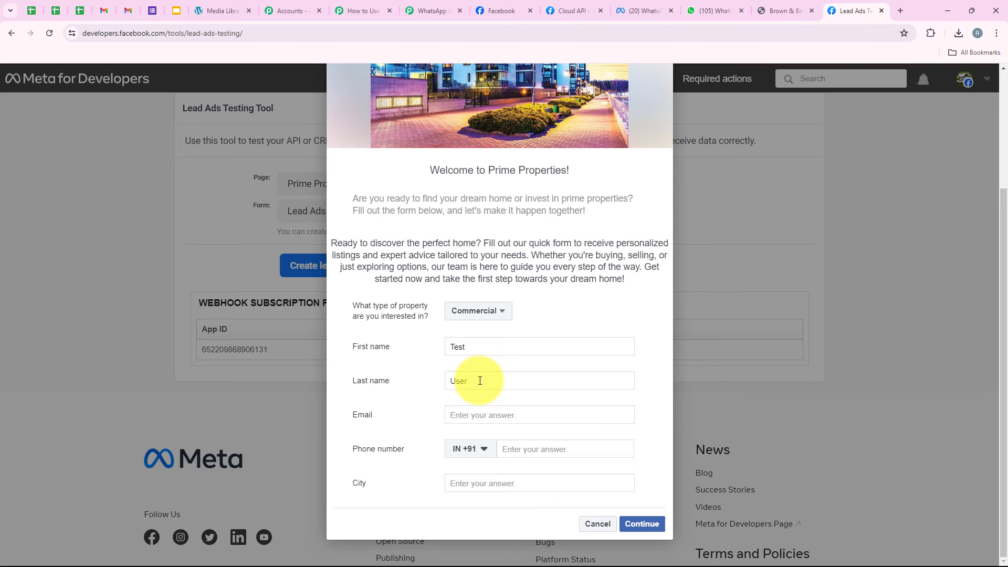
Fill in the test e-mail, phone number and city Indore, then submit the lead.
click(500, 414)
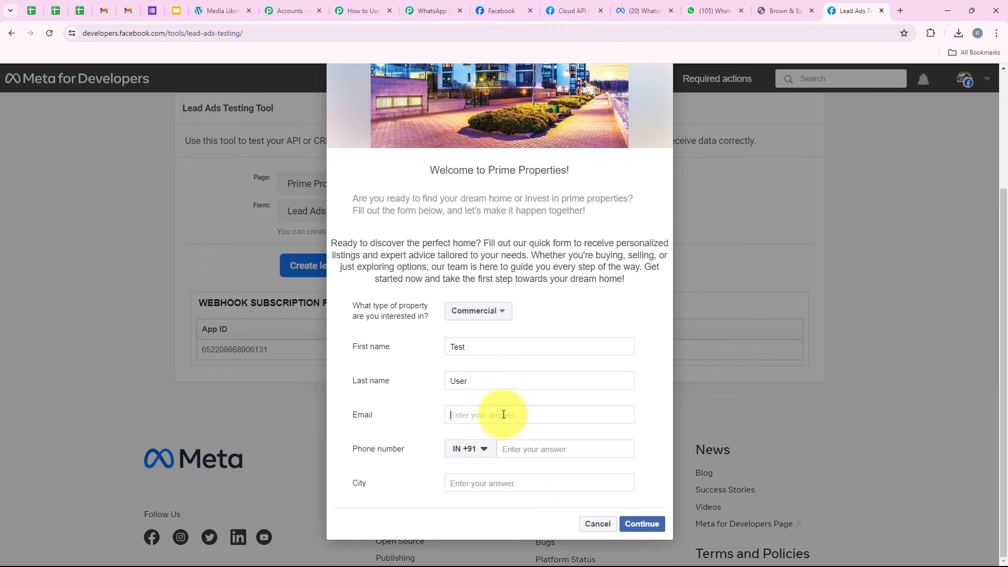
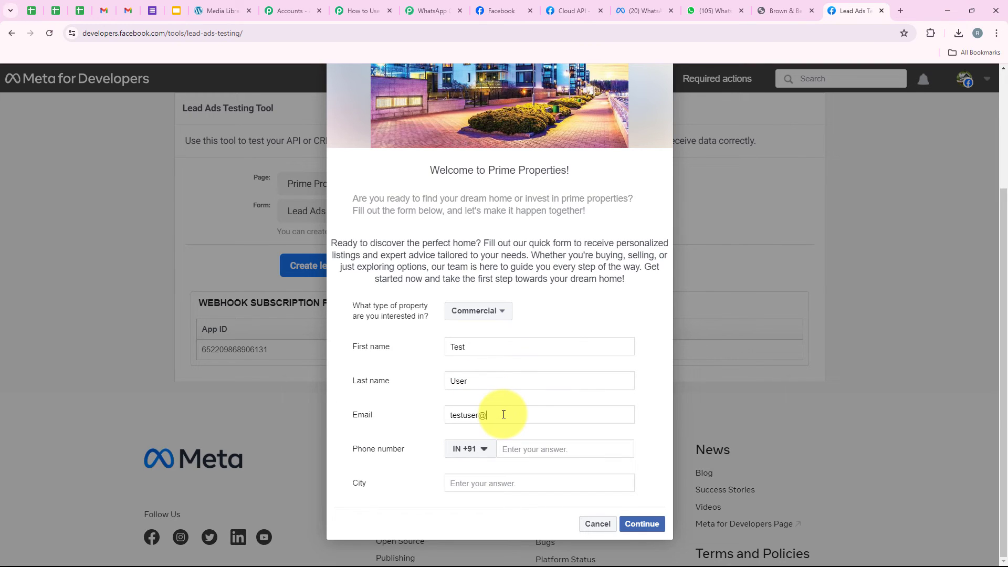
click(515, 447)
text(99999 999)
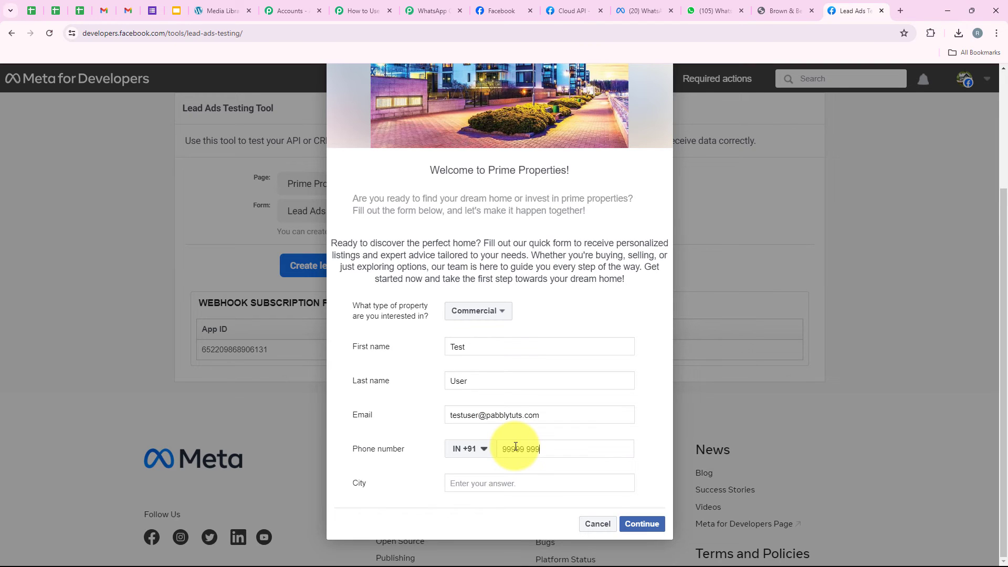
text(888)
click(493, 483)
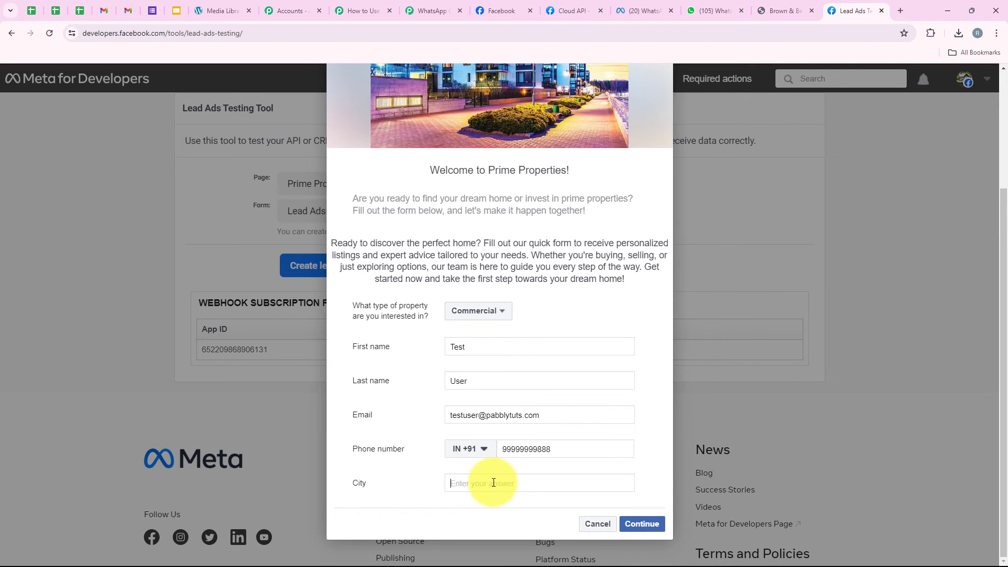
text(Indore)
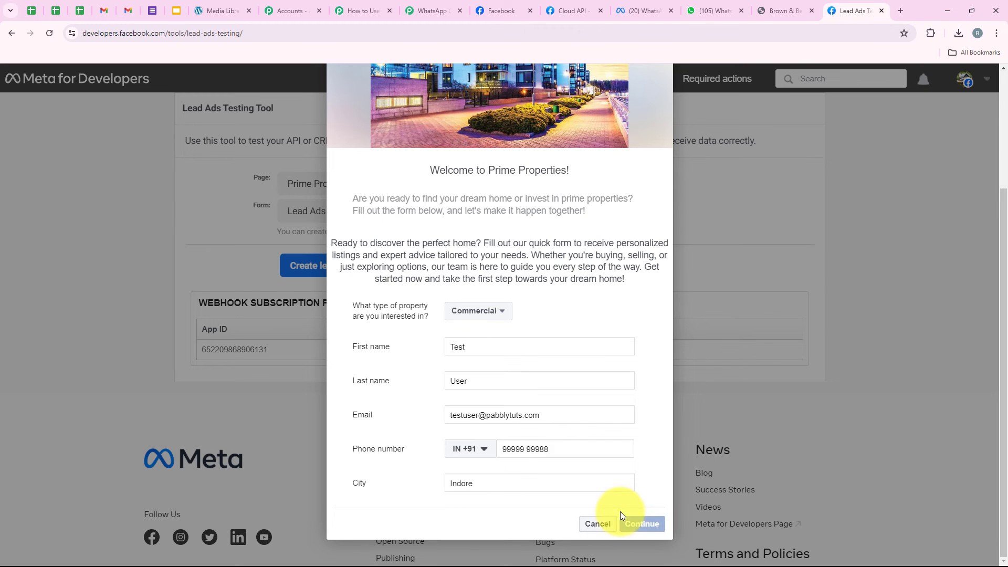
click(626, 522)
click(641, 420)
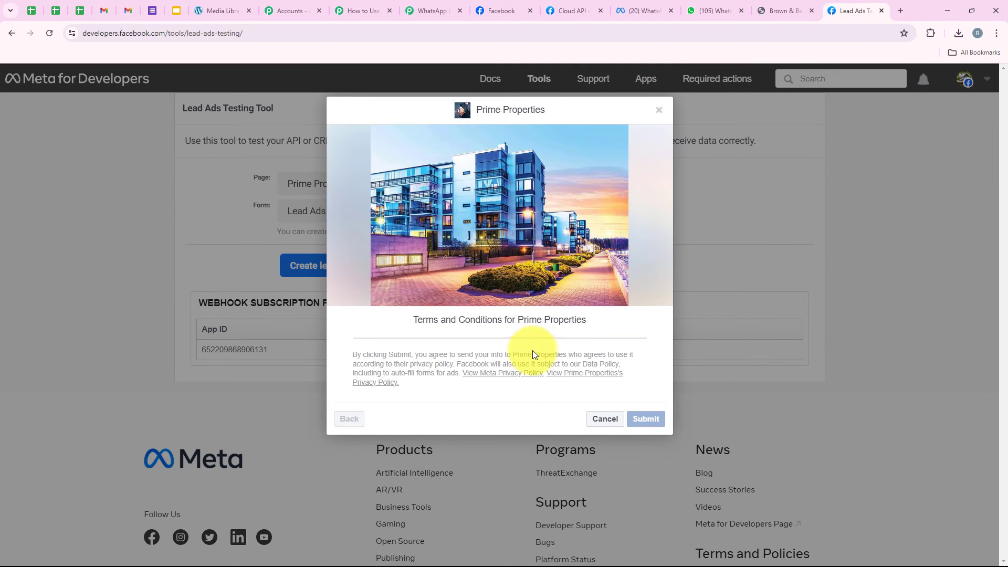
click(585, 428)
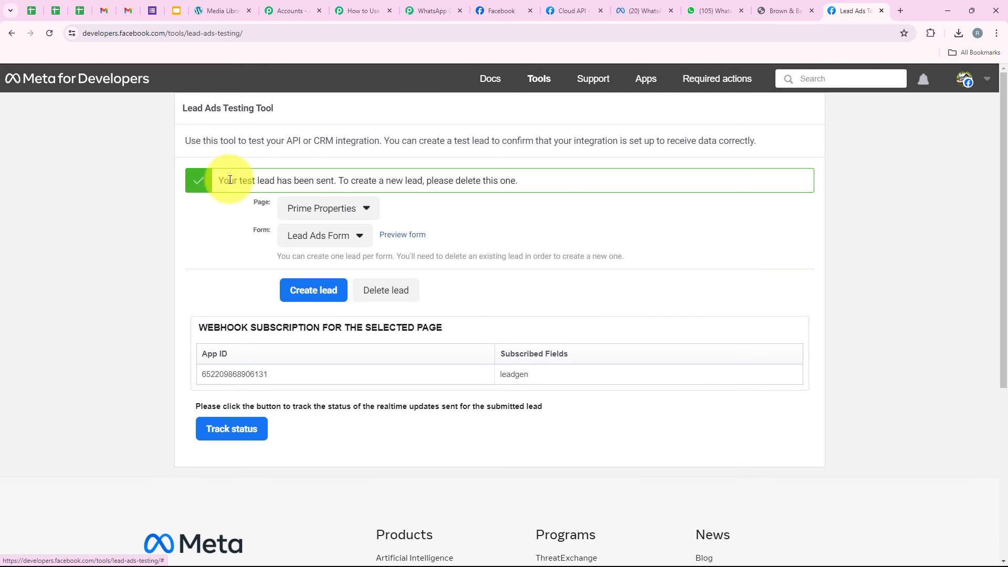
drag(218, 180, 329, 179)
click(120, 310)
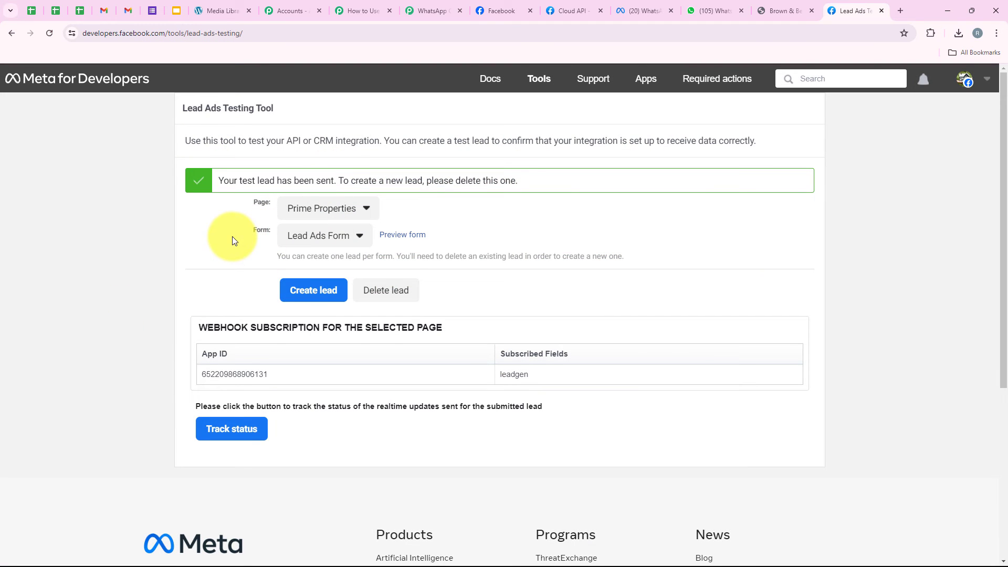
drag(166, 107, 281, 102)
click(178, 237)
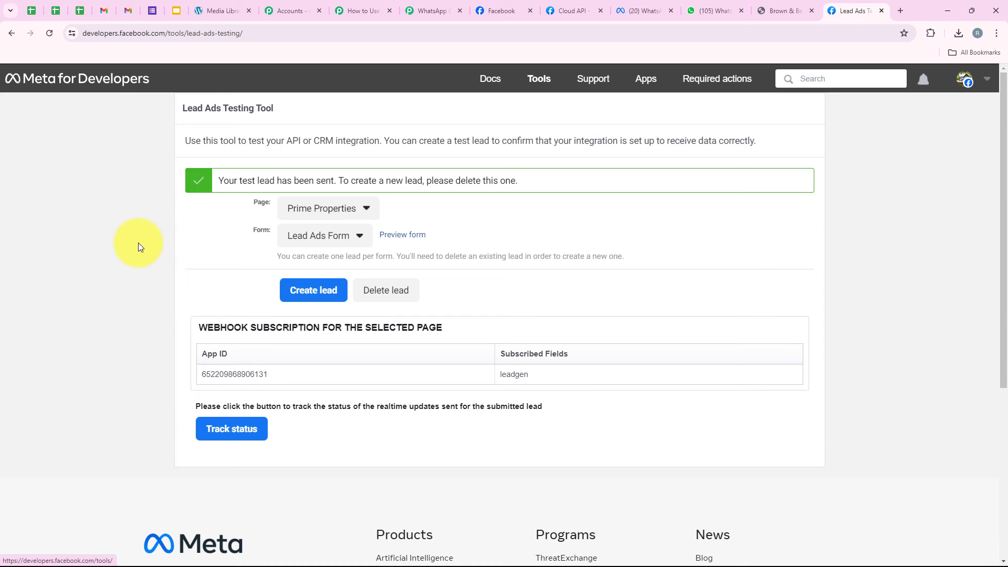
Read the new Prime Properties message in WhatsApp Web, then open Prime Properties (1).pdf.
click(728, 8)
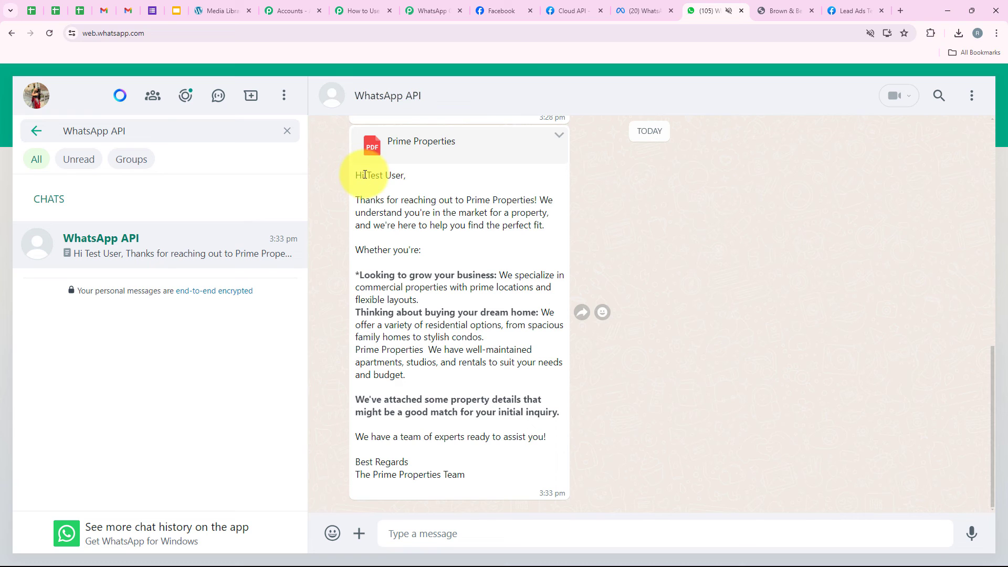
drag(370, 175, 401, 175)
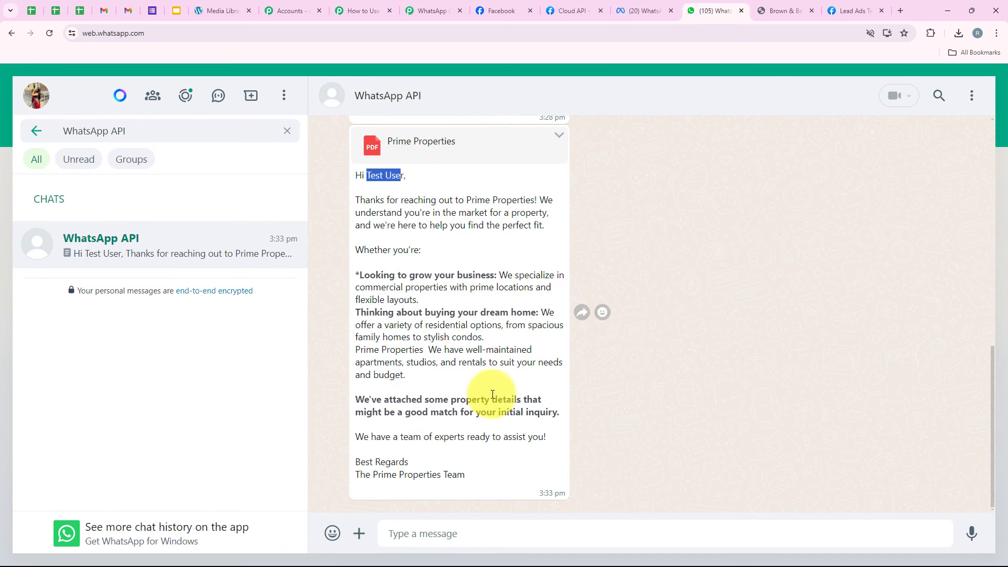
drag(394, 209, 461, 461)
click(468, 462)
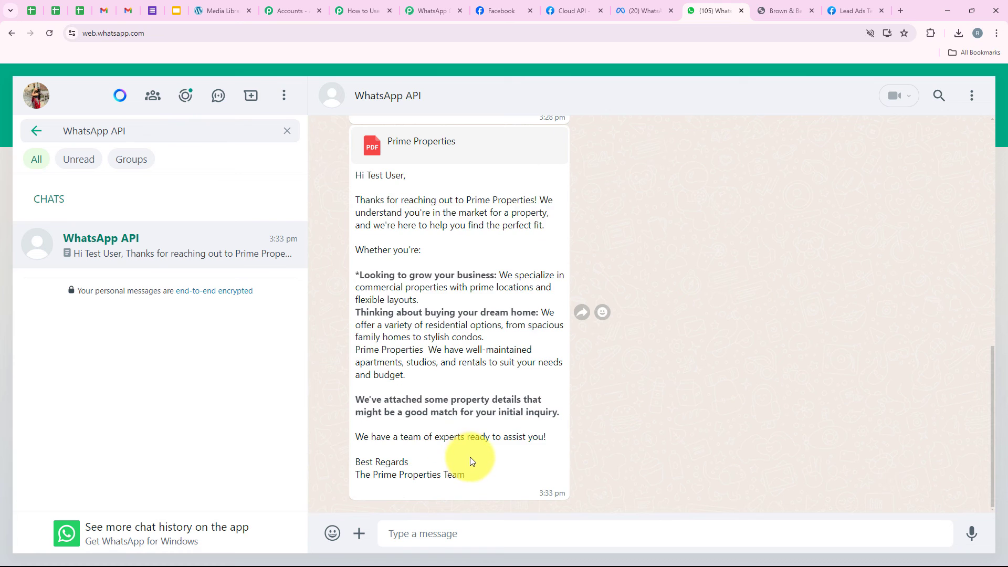
scroll(479, 371, up, 3)
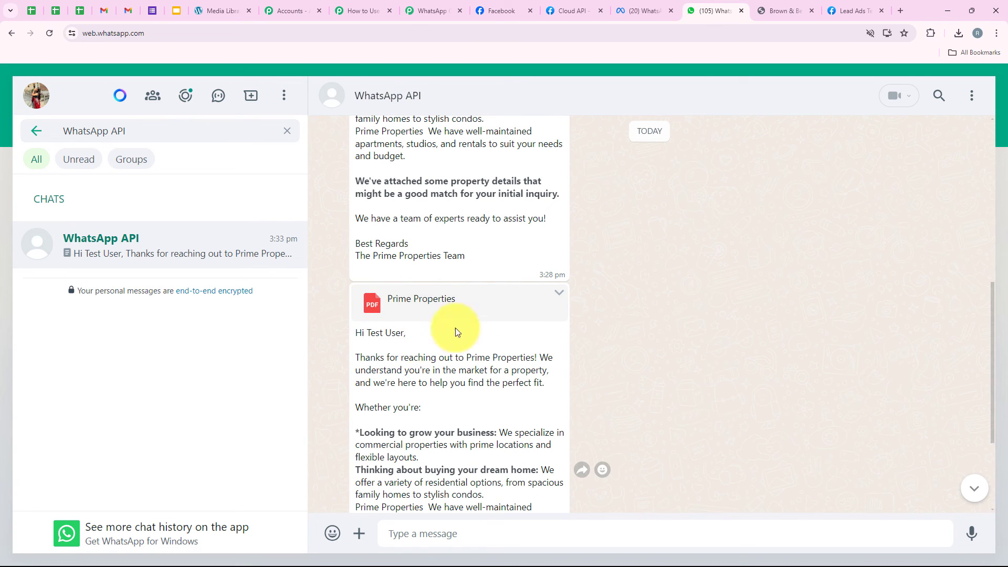
click(959, 33)
click(840, 90)
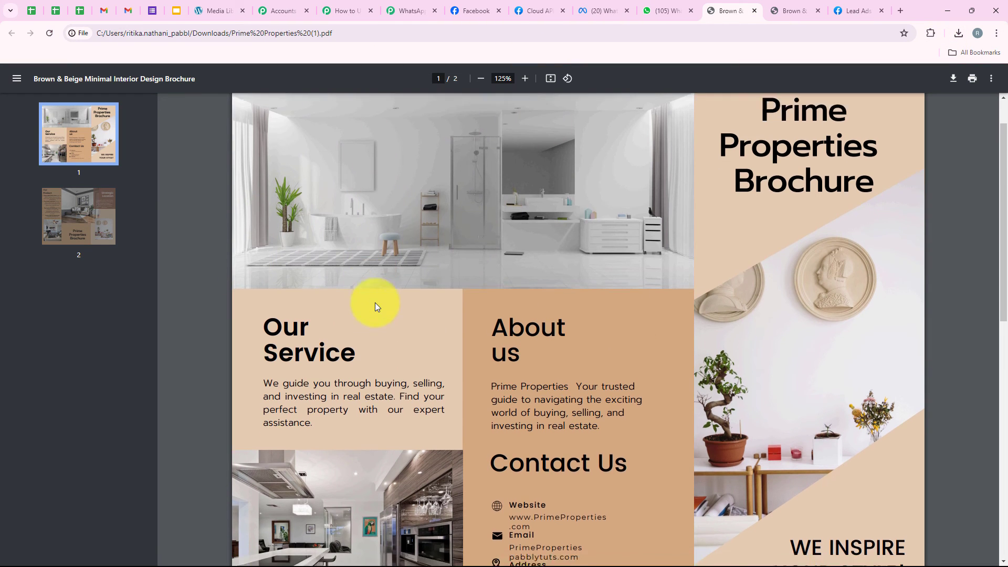
Skim the Prime Properties brochure PDF, then return to the Pabbly Connect workflow.
scroll(375, 303, down, 1)
scroll(375, 303, up, 1)
click(372, 5)
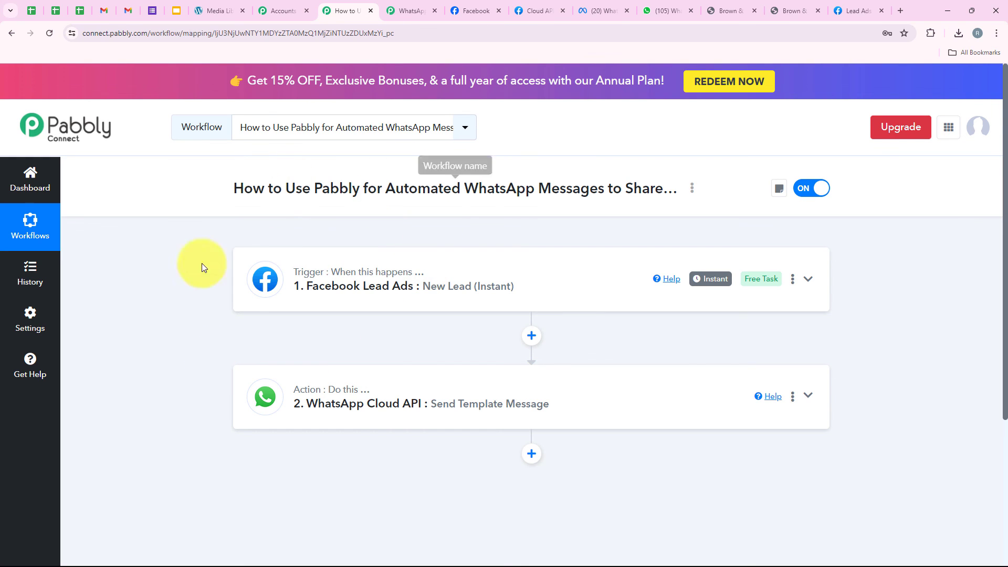
click(664, 10)
scroll(333, 357, up, 5)
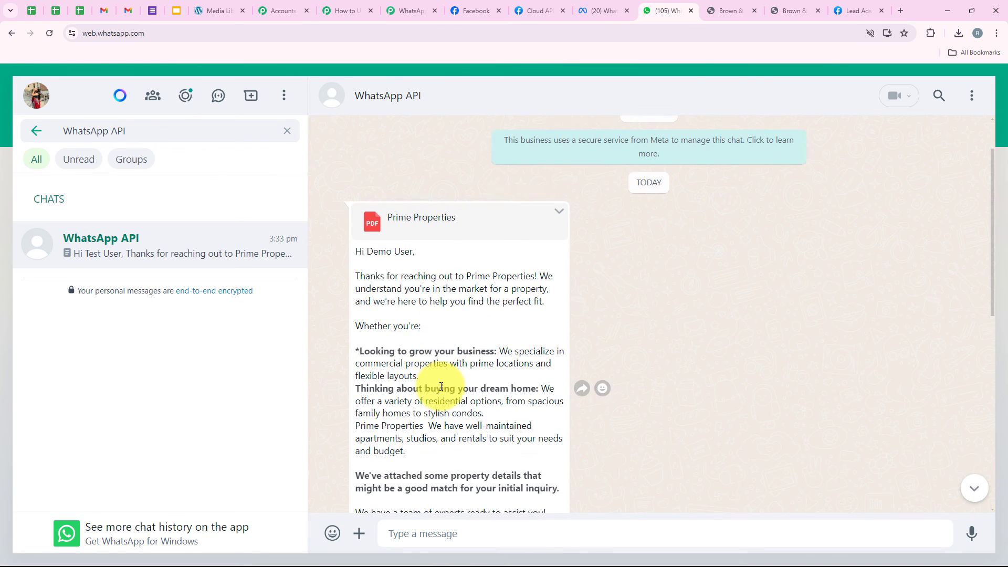
triple_click(357, 212)
scroll(450, 324, down, 5)
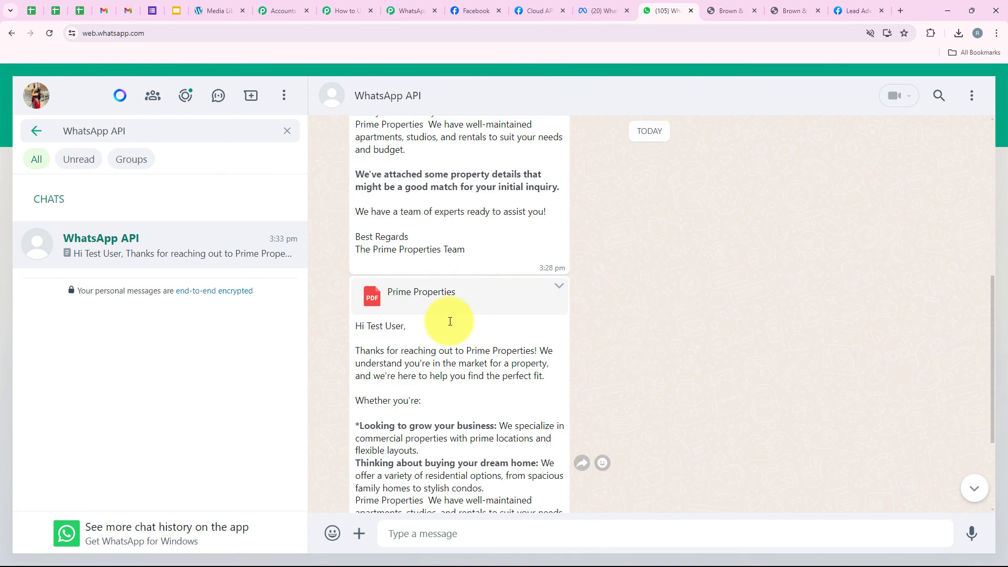
drag(352, 325, 416, 329)
click(438, 367)
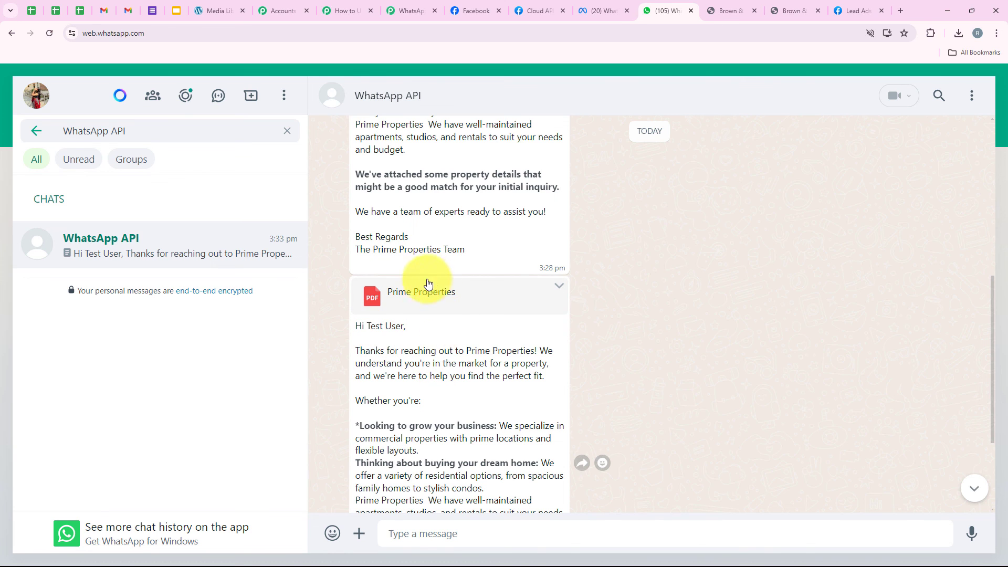
scroll(445, 309, up, 5)
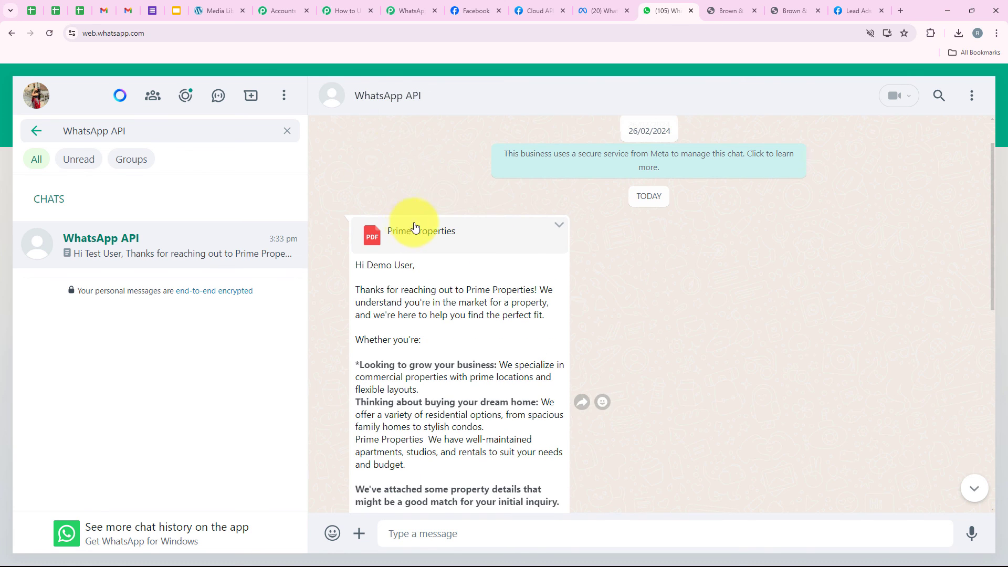
click(352, 9)
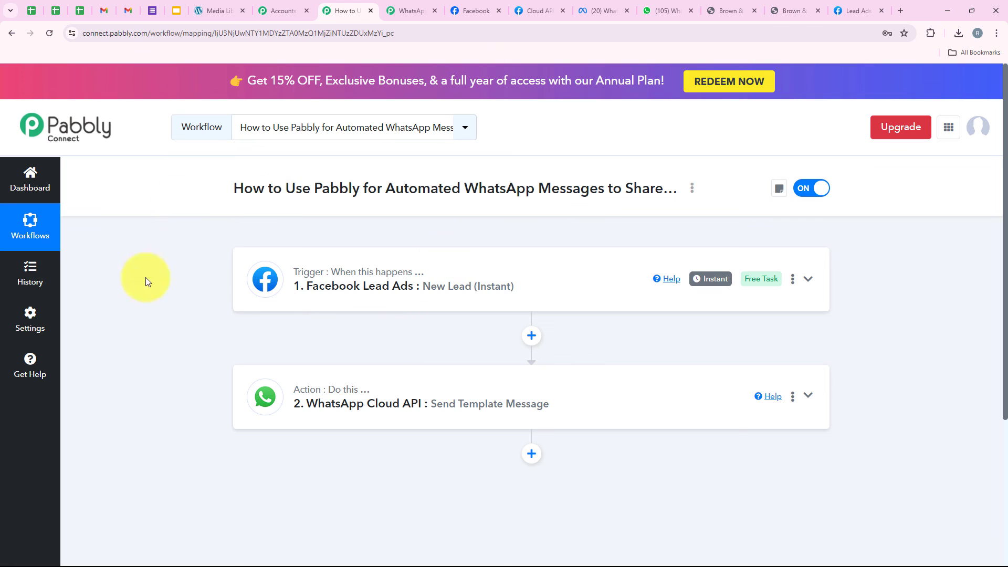